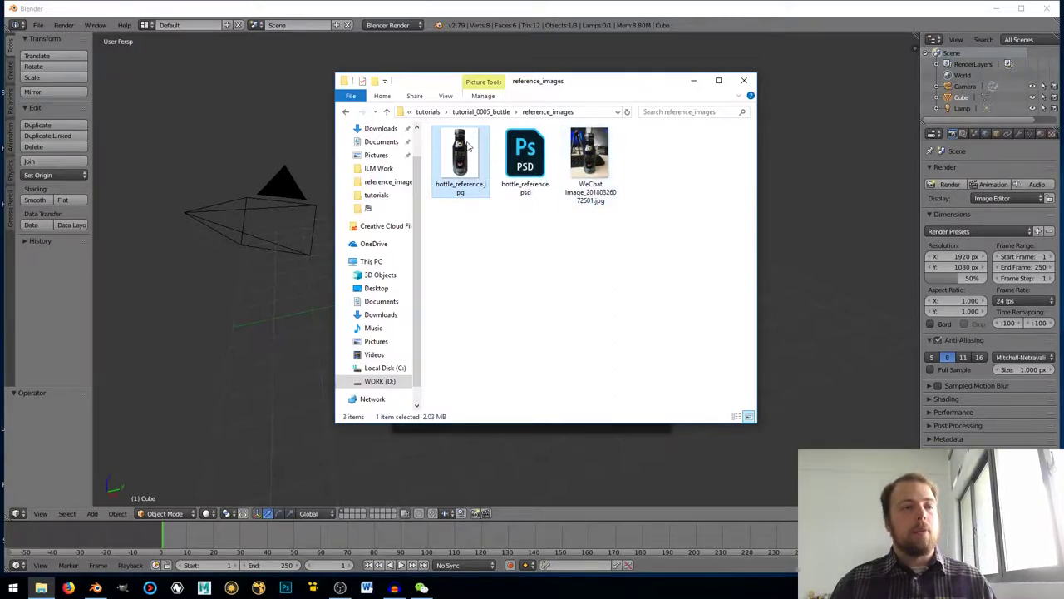
Check bottle_reference.jpg in the reference_images folder, then switch back to Blender.
mouse_move(467, 150)
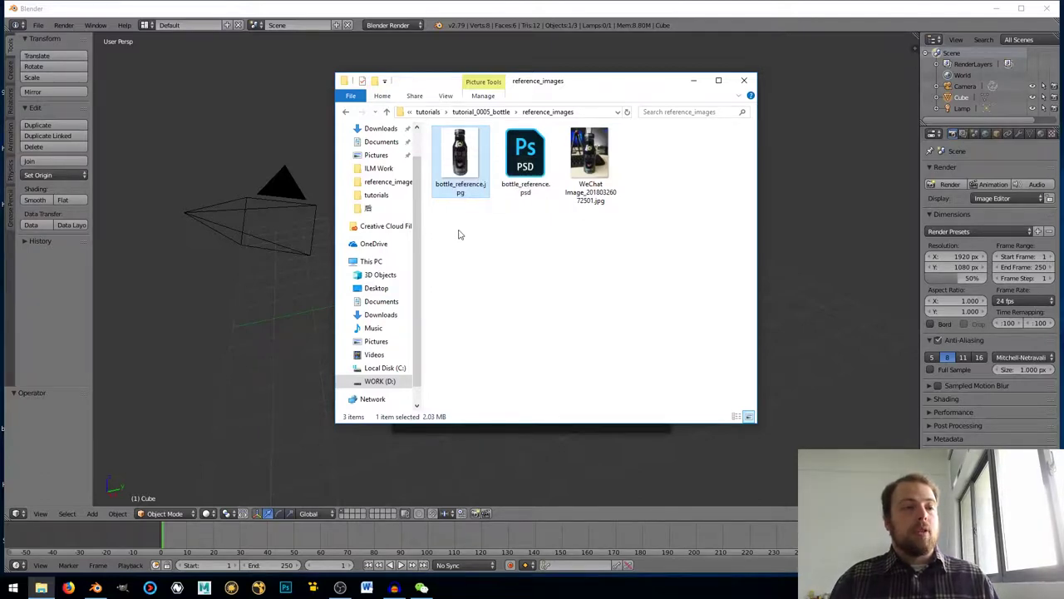
click(375, 5)
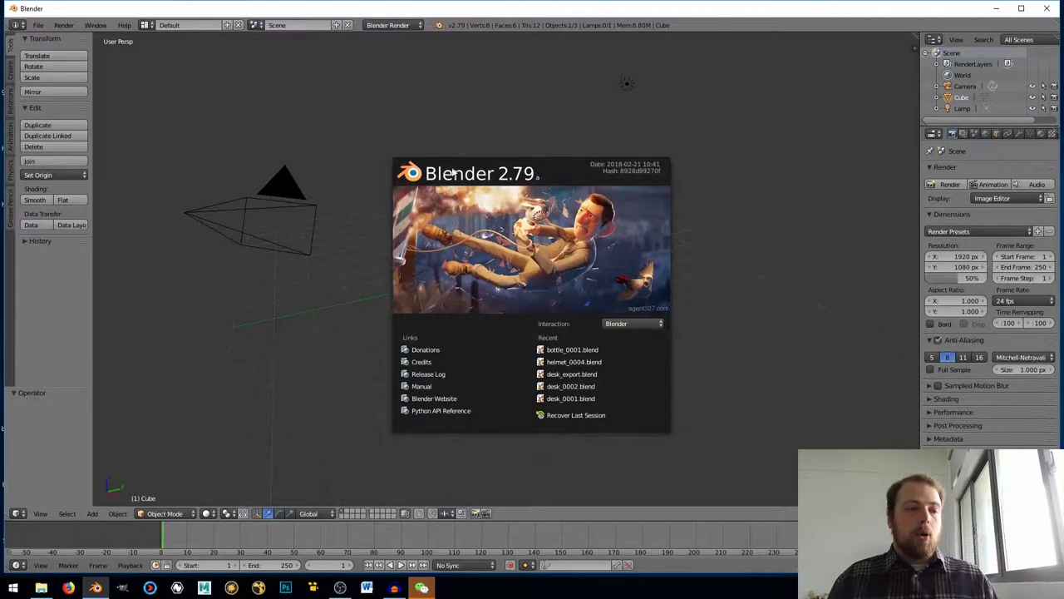
Dismiss the splash, maximize Blender, and merge the Outliner and Timeline areas away.
click(419, 135)
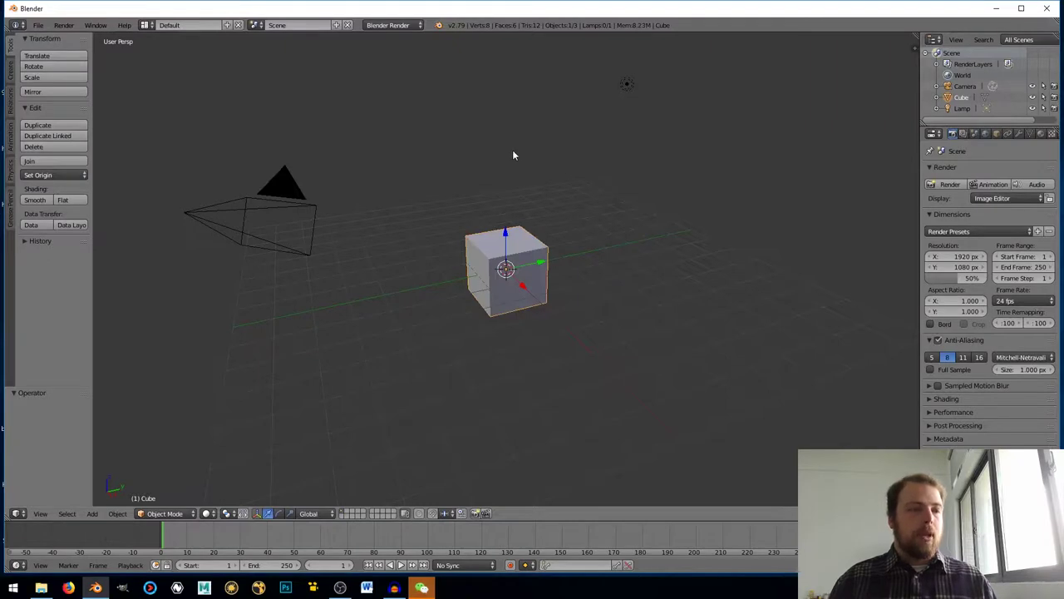
click(1020, 9)
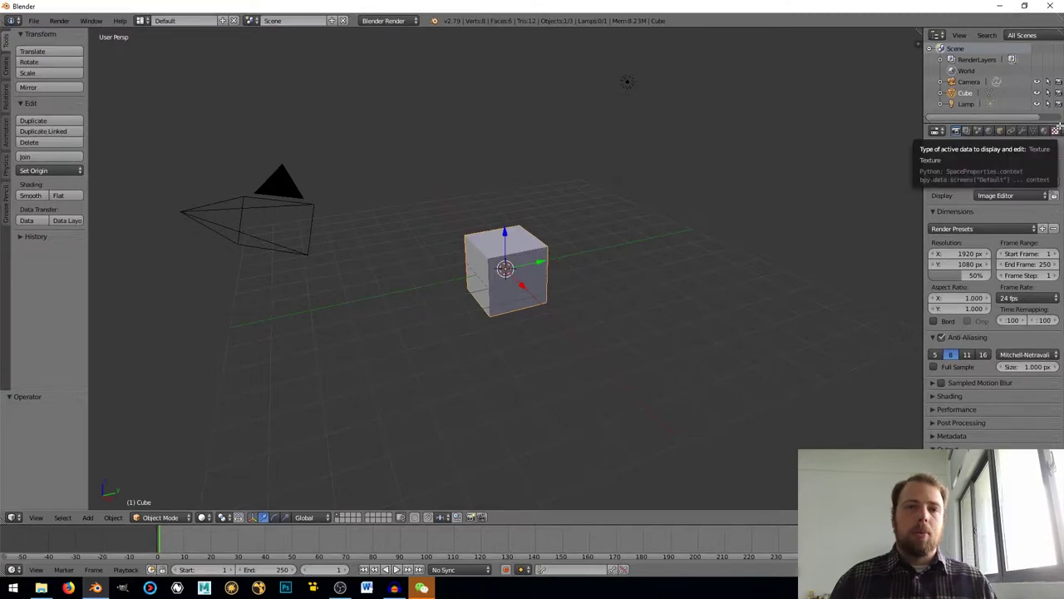
drag(1058, 125, 1042, 63)
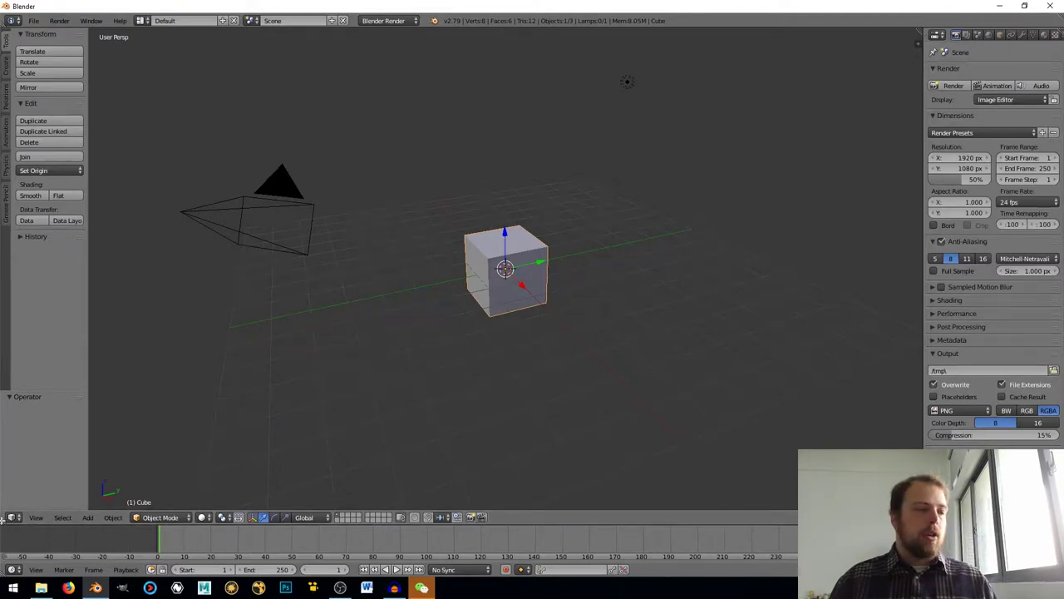
drag(3, 517, 10, 553)
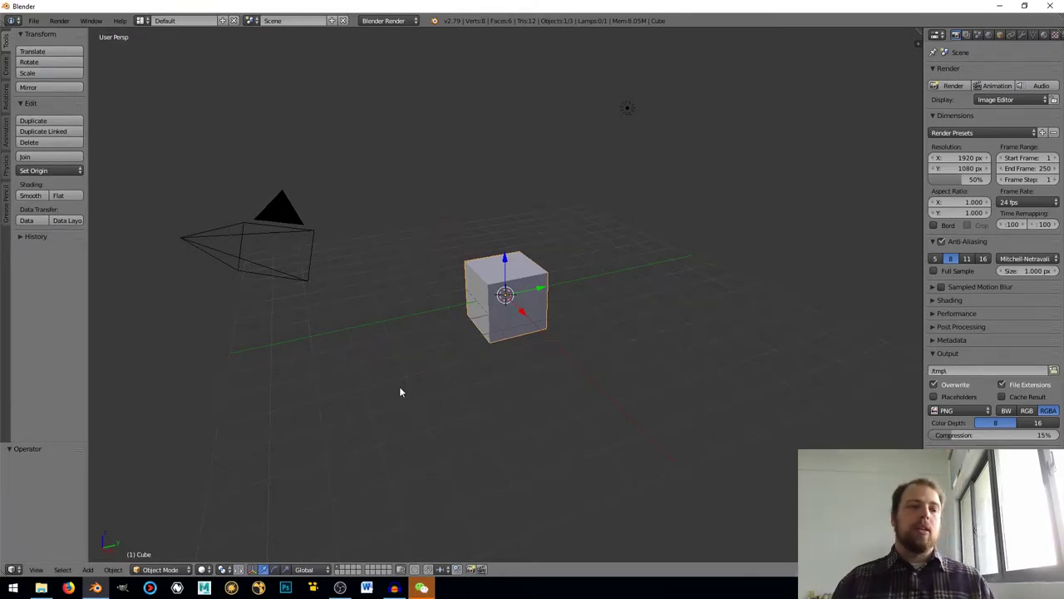
Select the default camera, cube and lamp and delete them.
key(a)
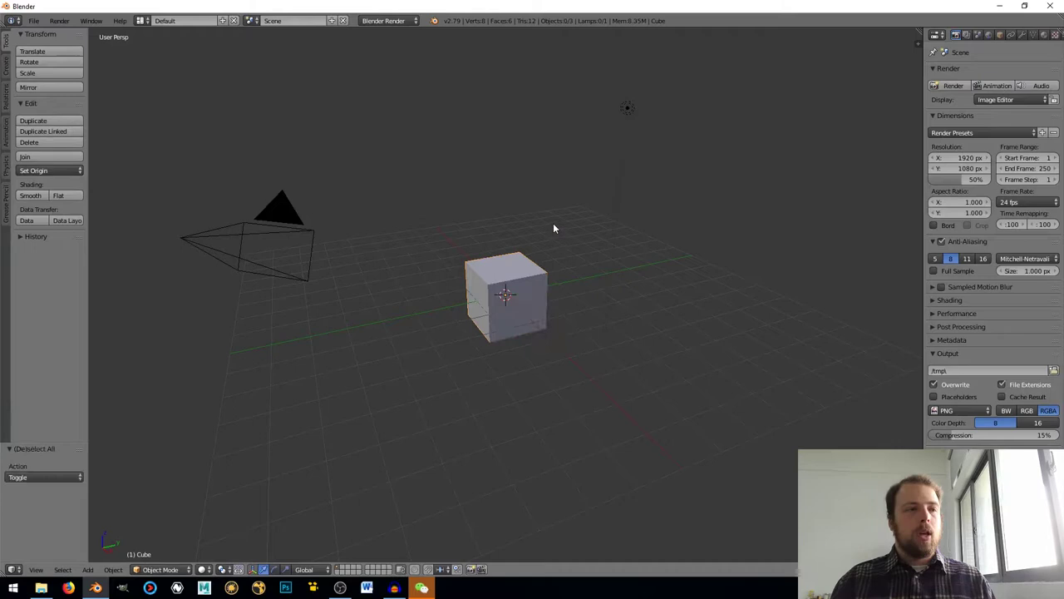
key(a)
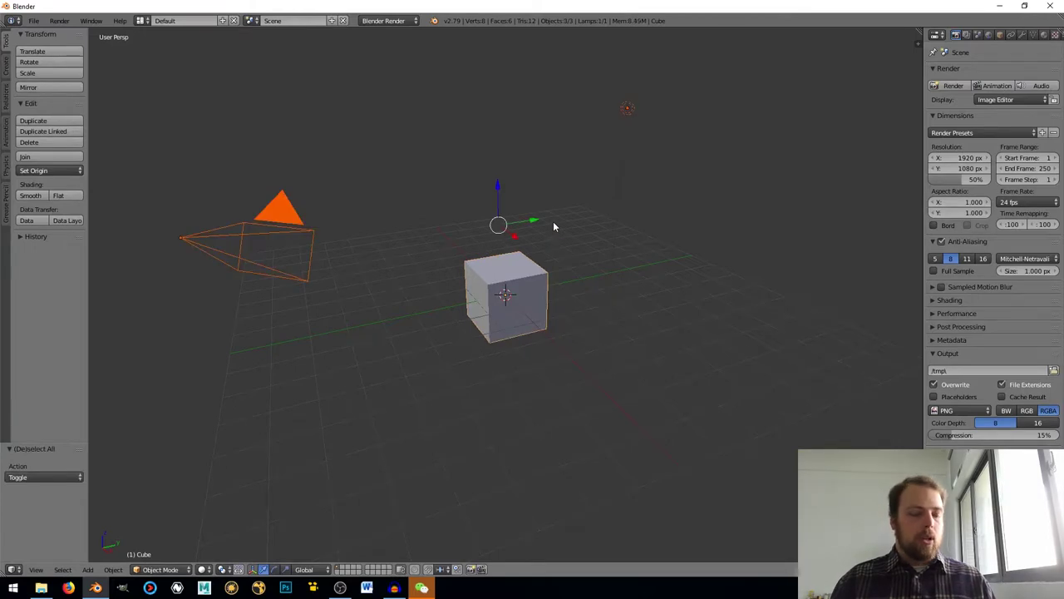
key(n)
scroll(869, 249, down, 5)
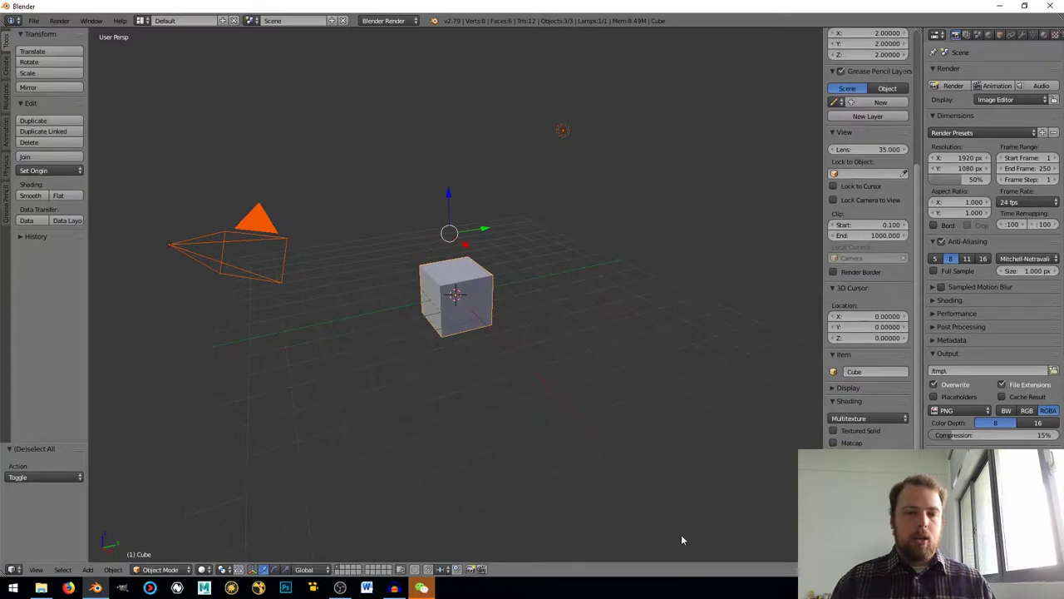
key(n)
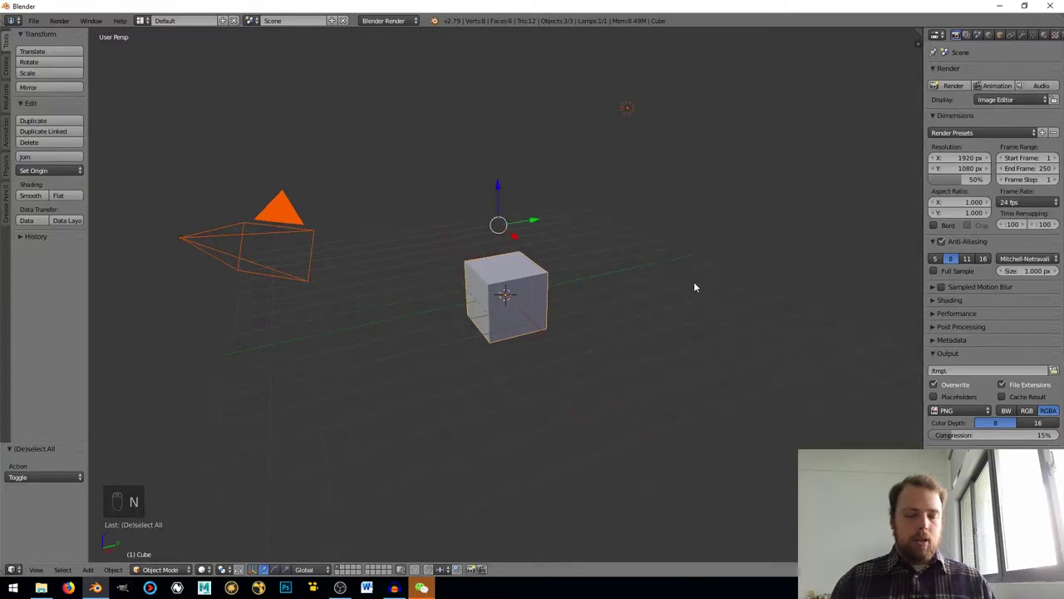
key(a)
key(a)
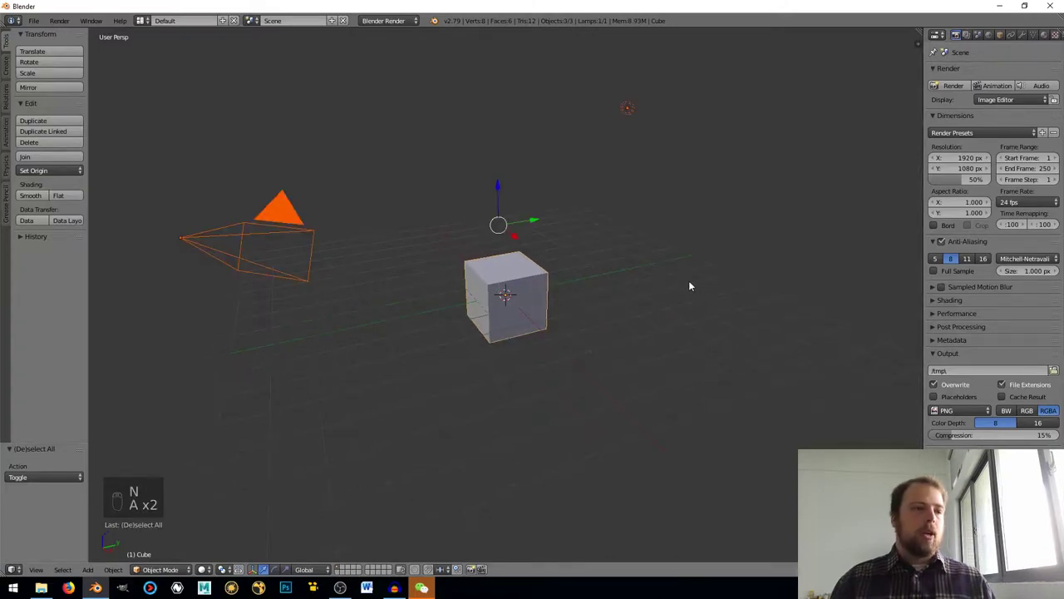
key(x)
click(688, 284)
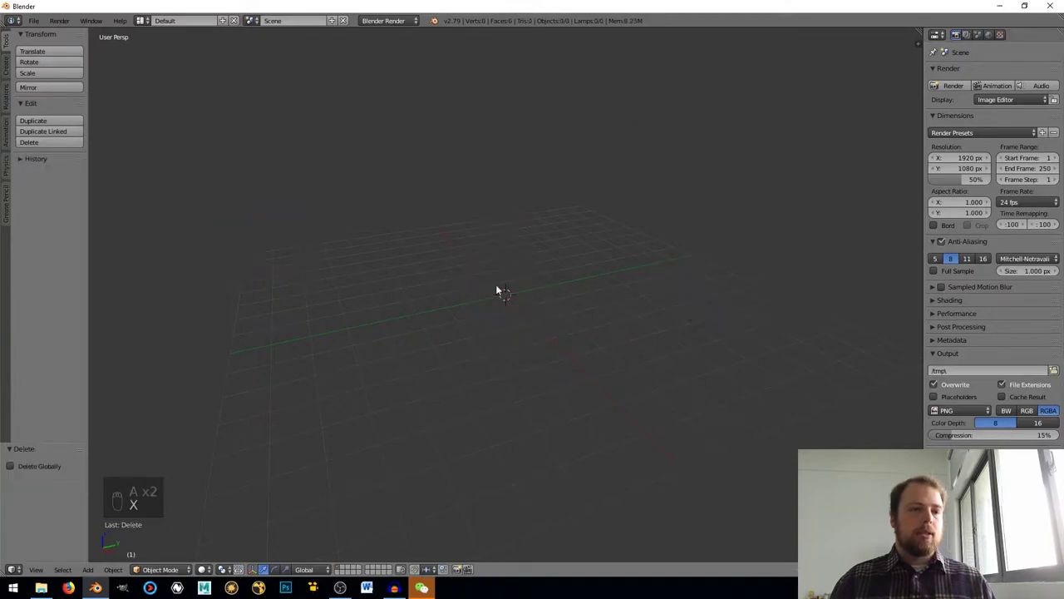
Switch to front orthographic view and reopen the N side panel.
middle_drag(498, 291, 570, 294)
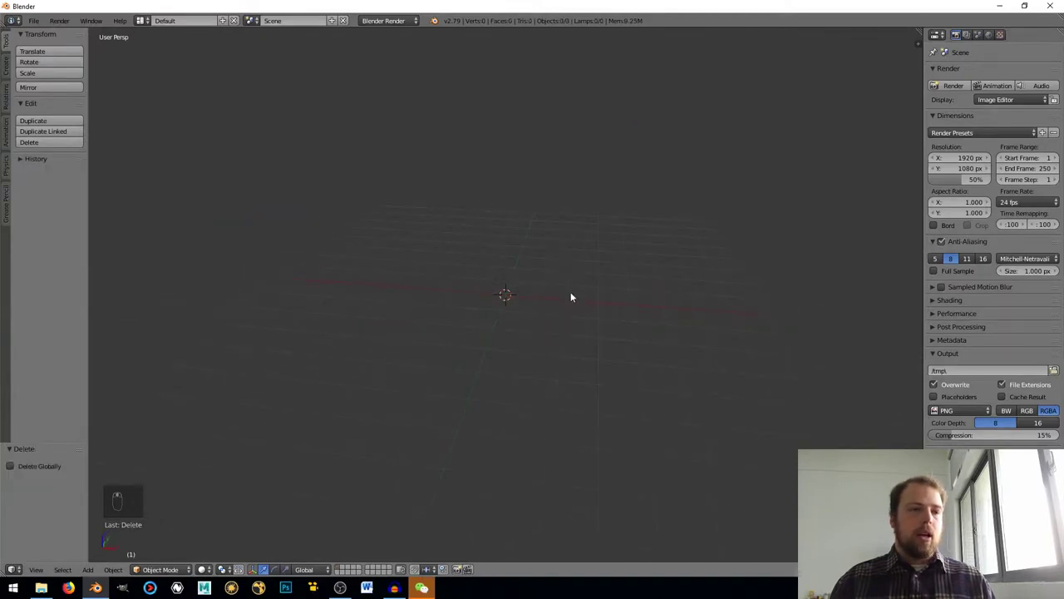
key(KP_1)
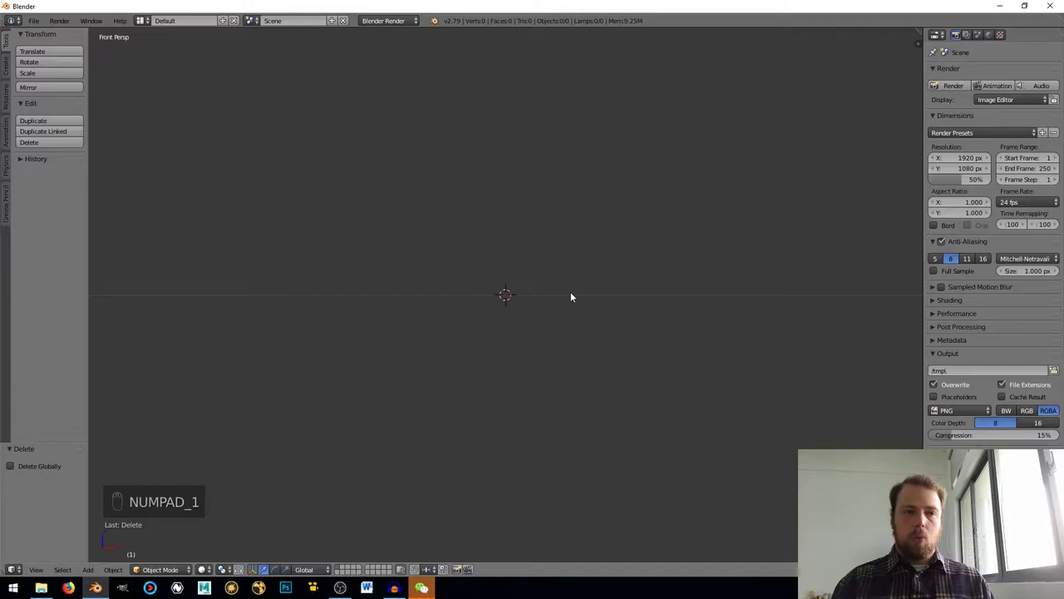
key(KP_5)
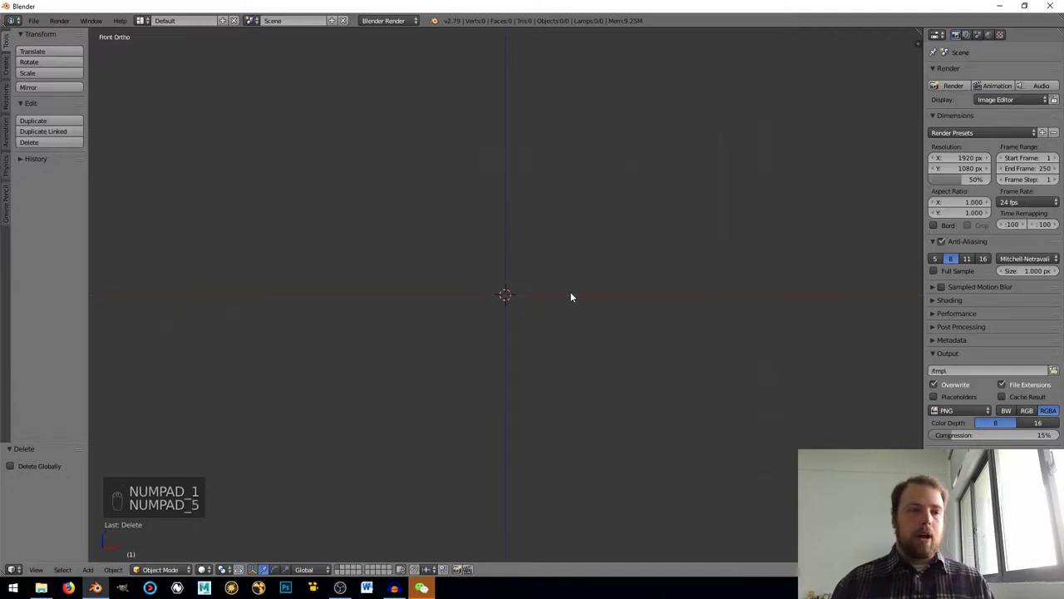
key(n)
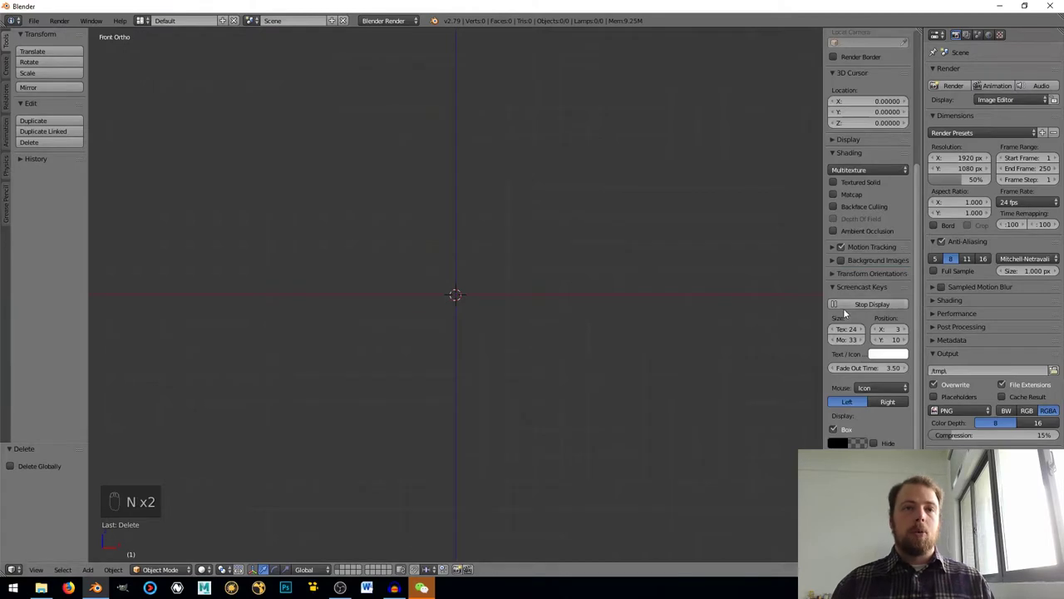
Add a background image slot and load bottle_reference.jpg from the pasted reference_images path.
click(832, 287)
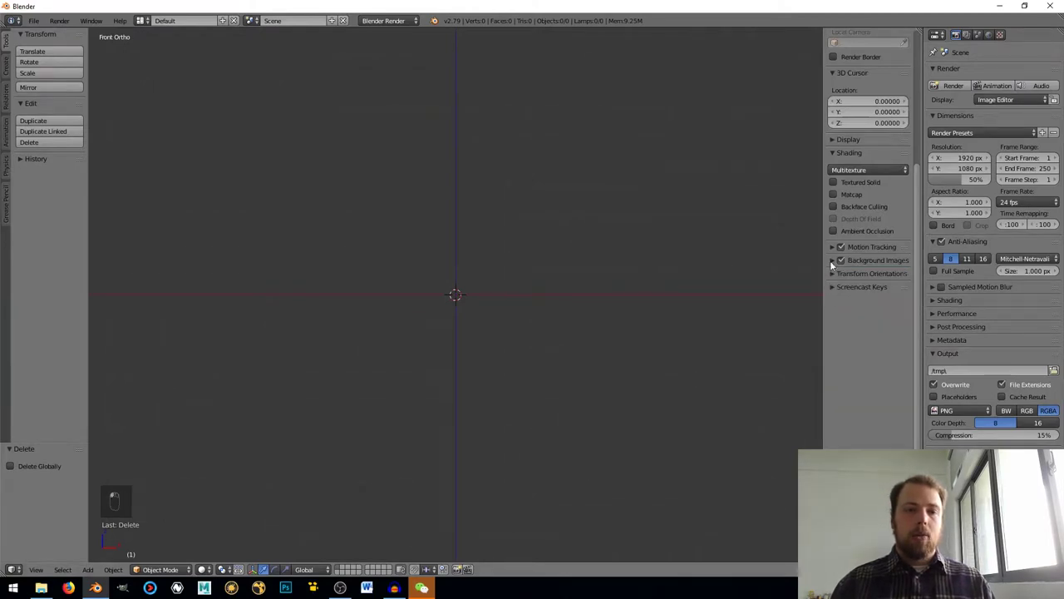
click(830, 261)
click(865, 276)
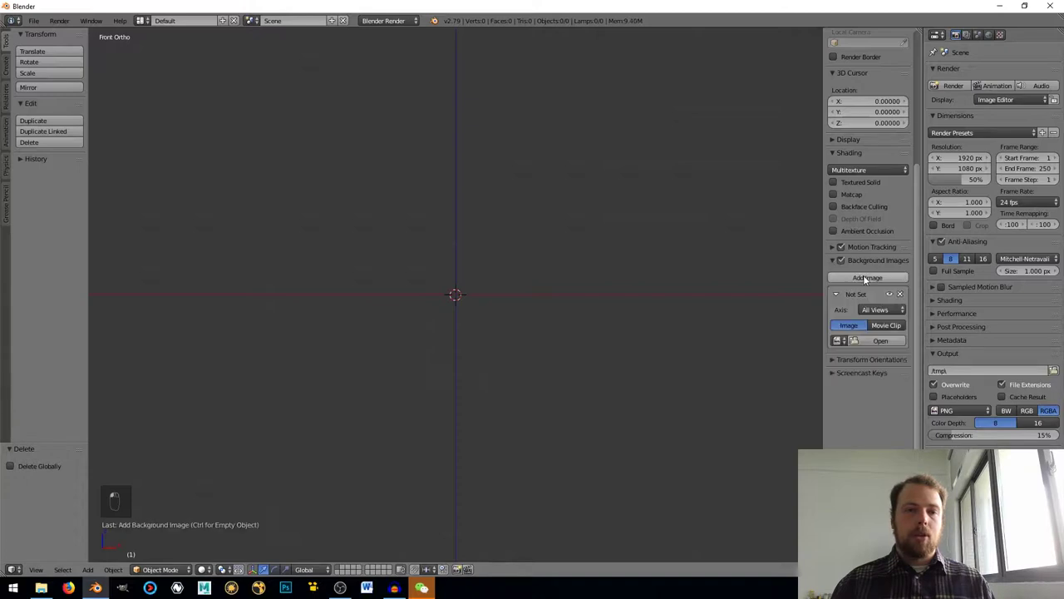
click(879, 342)
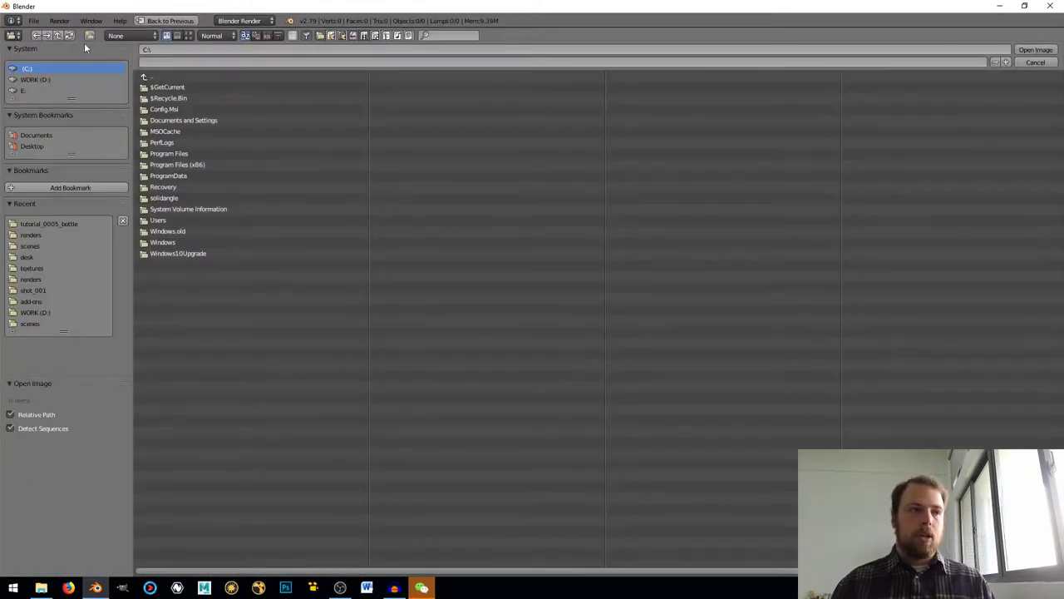
click(40, 588)
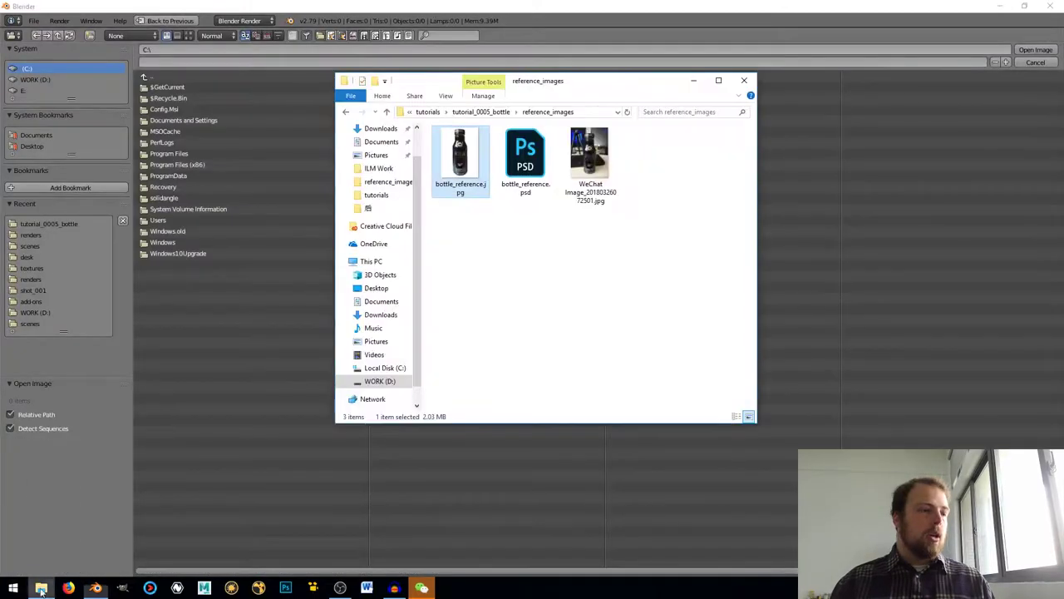
click(594, 112)
key(ctrl+c)
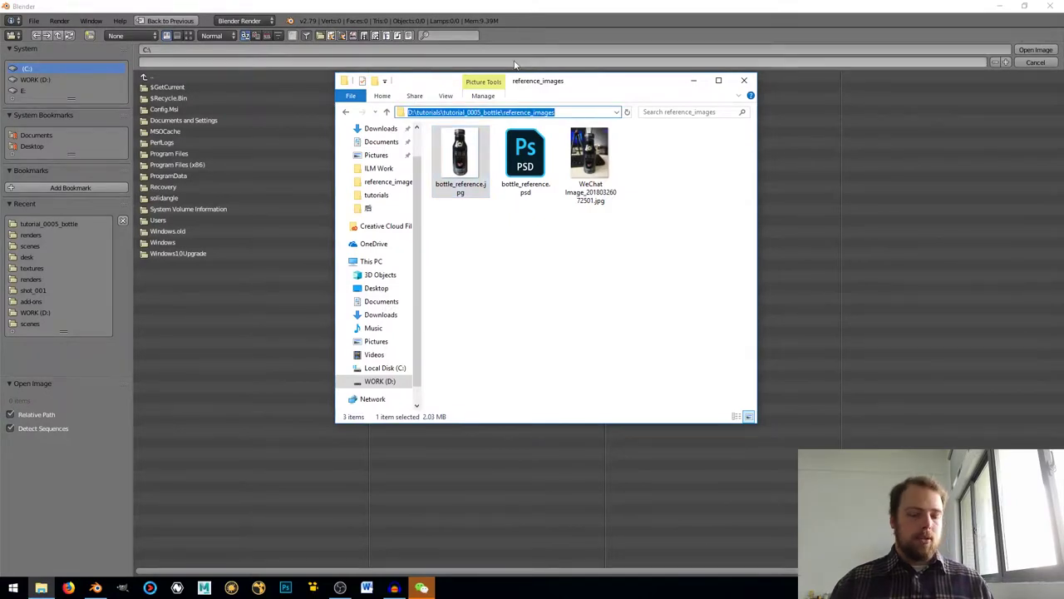
click(512, 50)
key(ctrl+v)
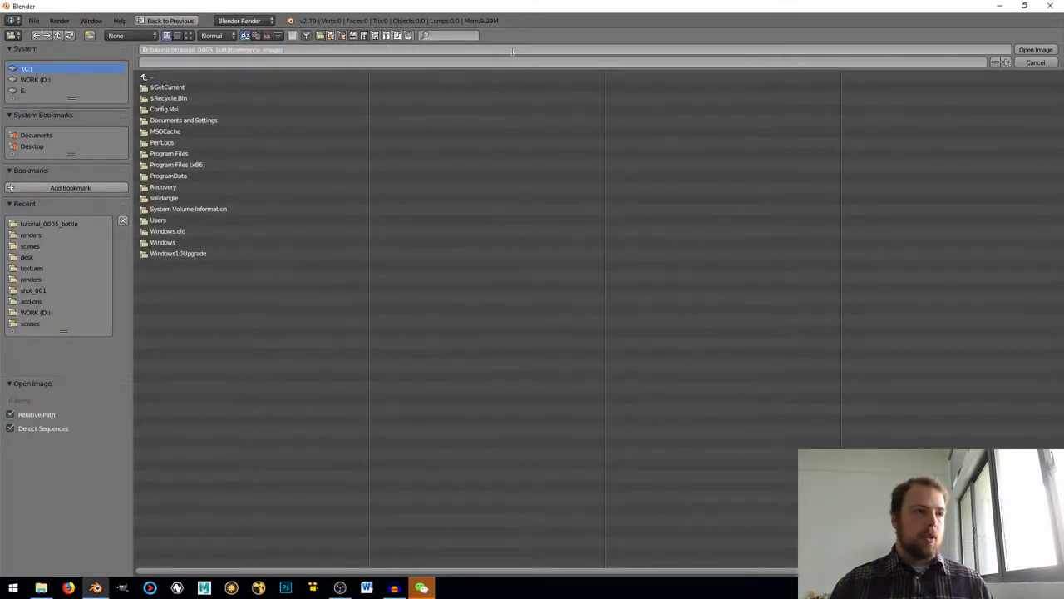
key(Return)
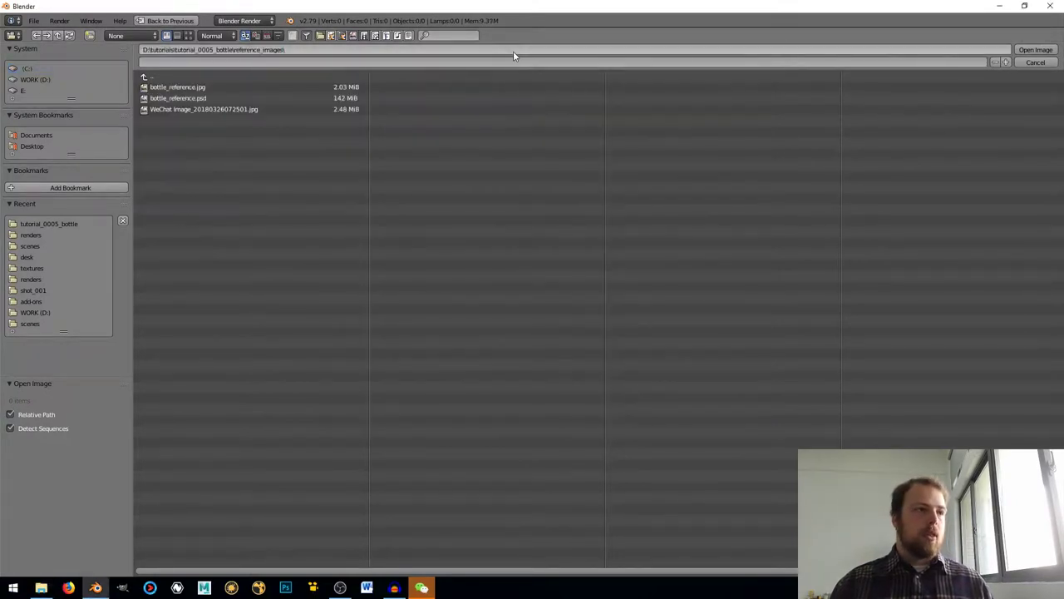
click(179, 87)
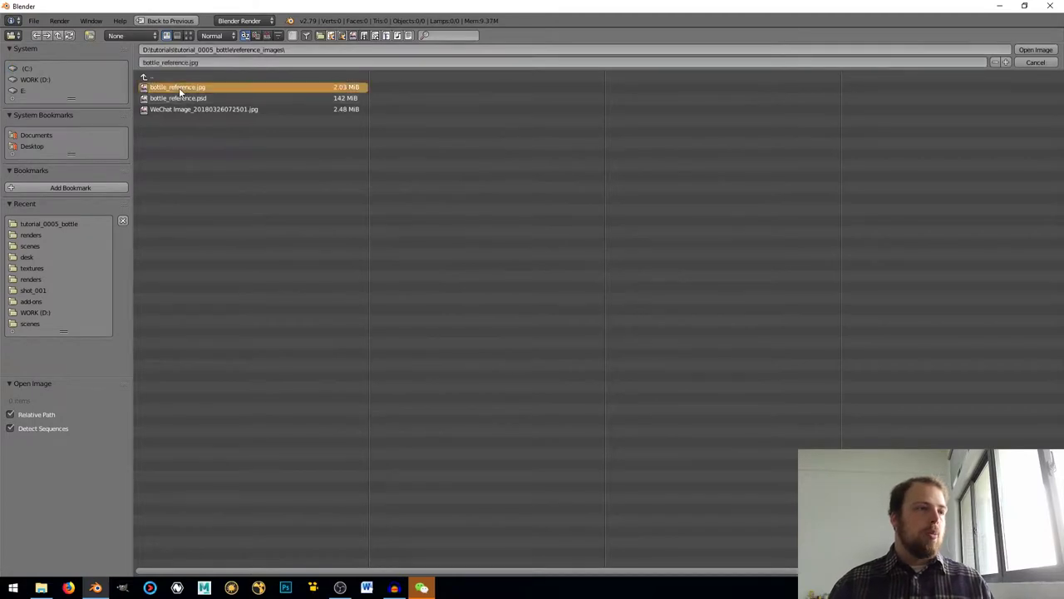
click(1034, 49)
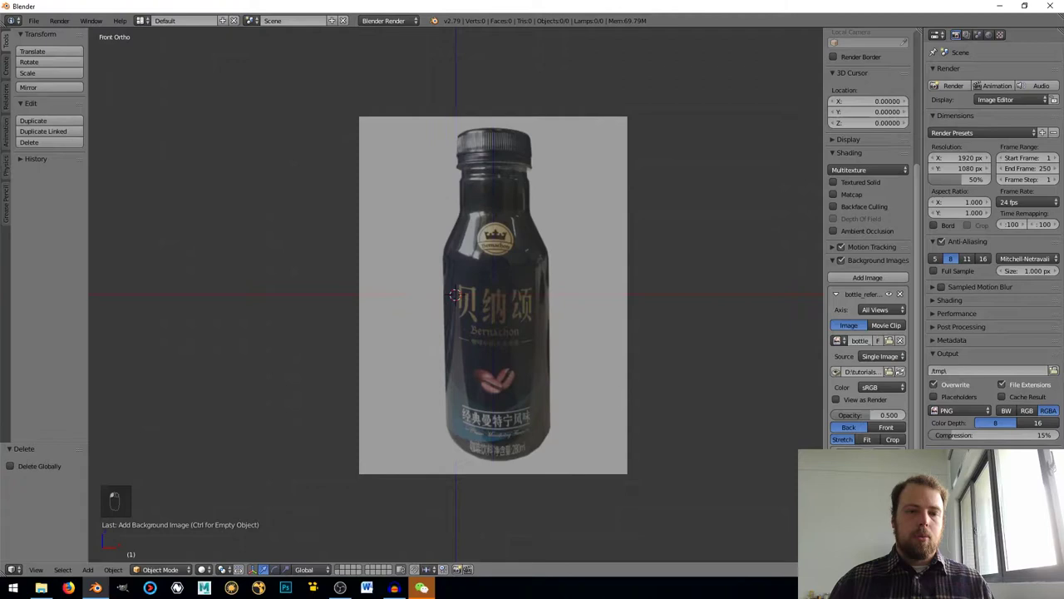
Undo that load and reload bottle_reference.jpg from the recent reference_images folder.
key(ctrl+z)
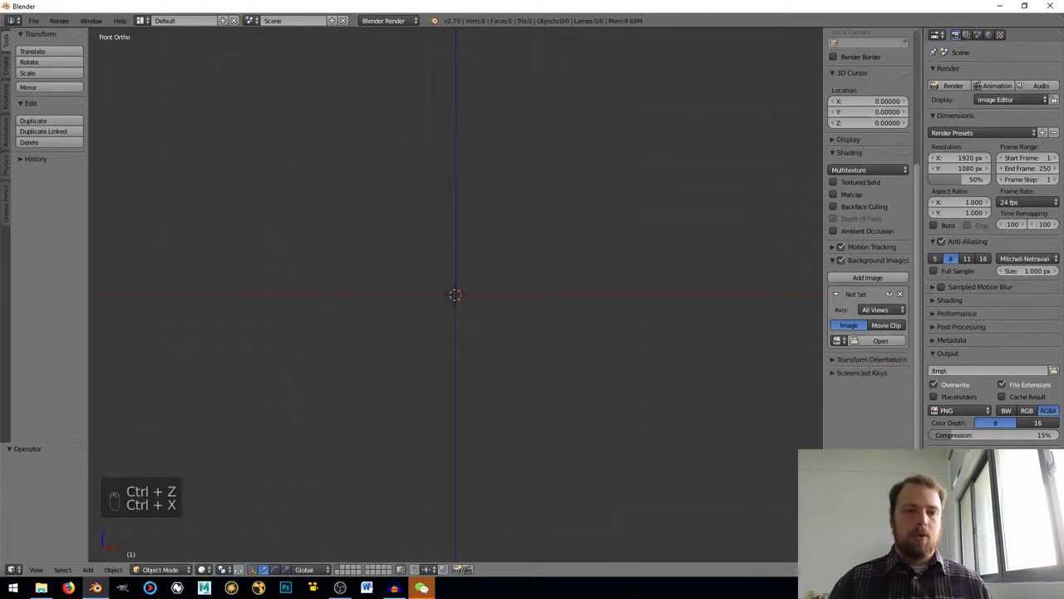
click(870, 343)
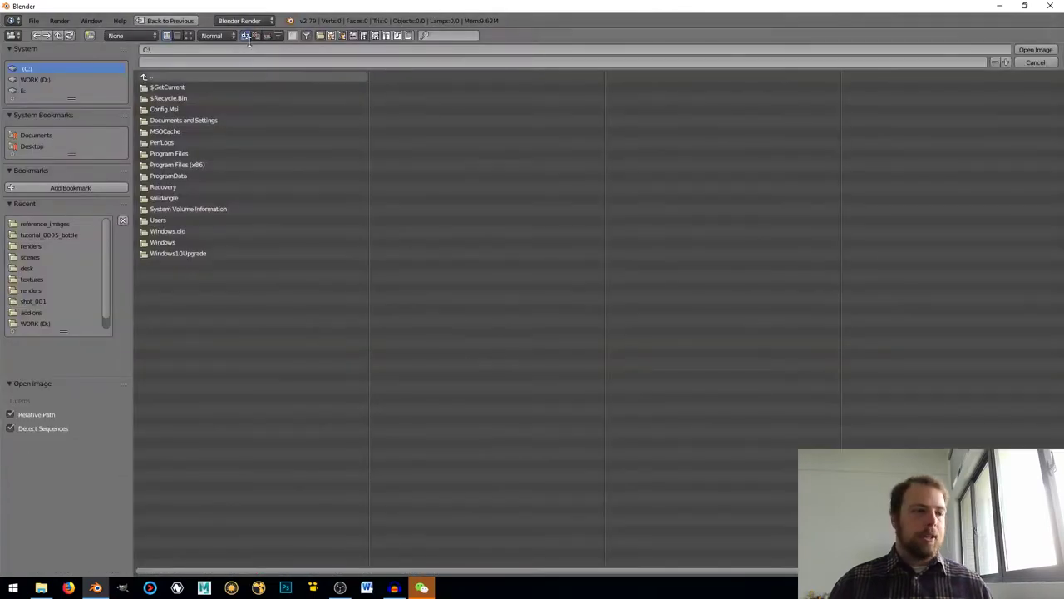
click(44, 224)
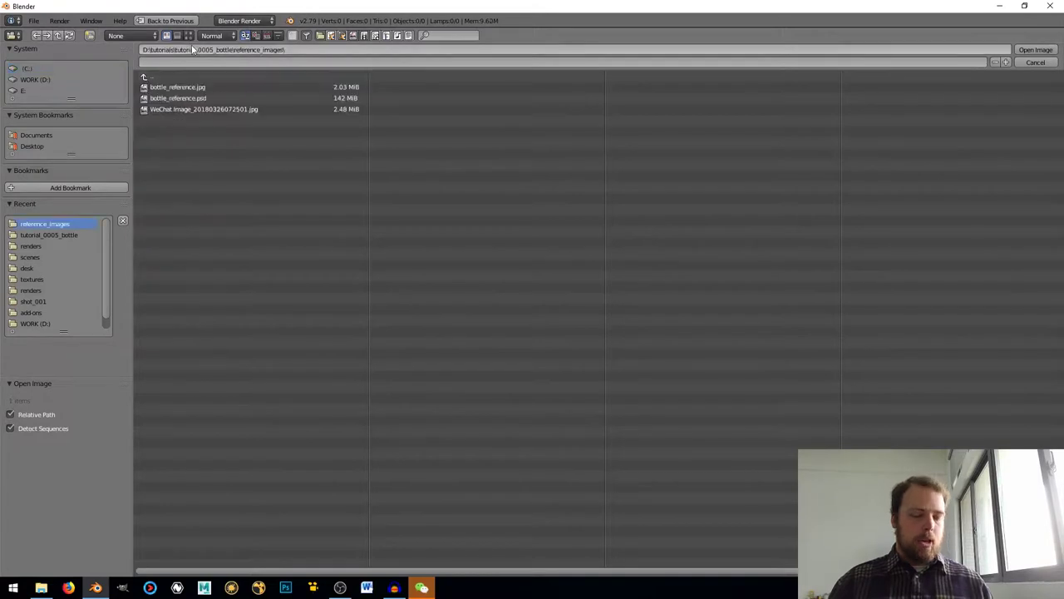
click(164, 90)
click(1036, 49)
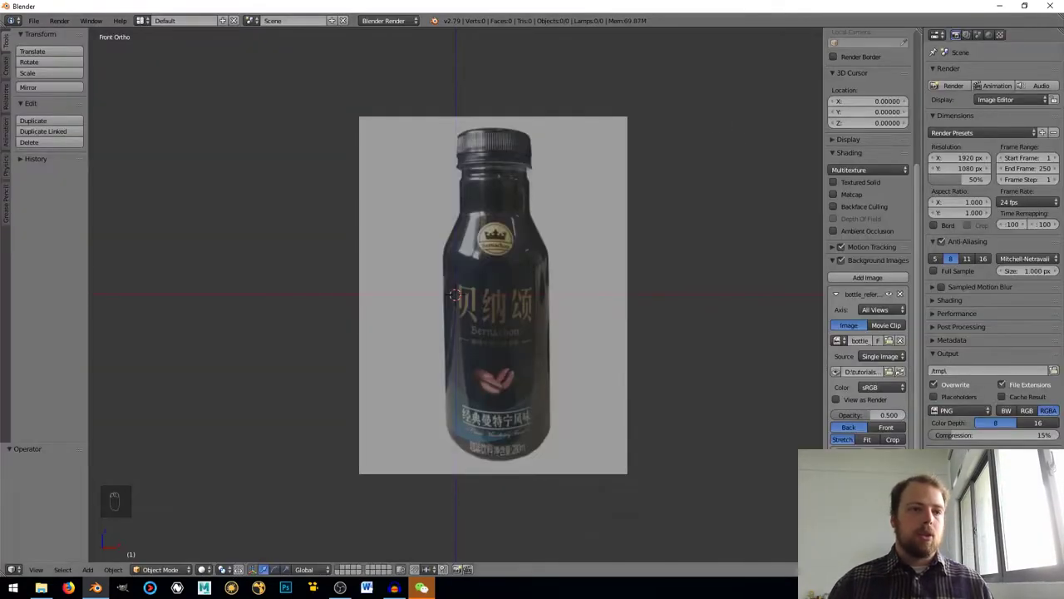
click(843, 440)
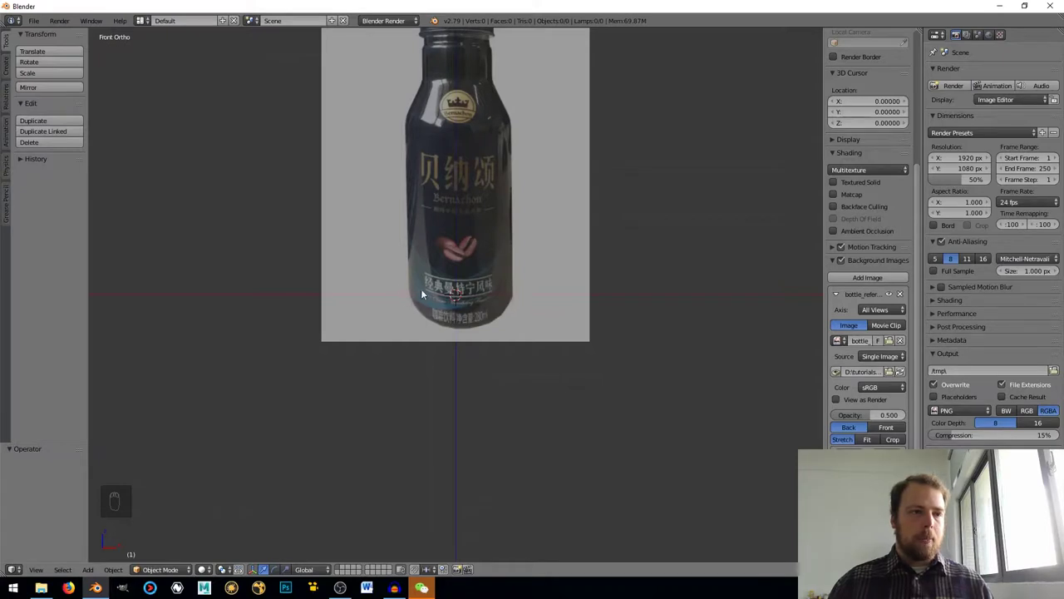
middle_drag(504, 271, 515, 293)
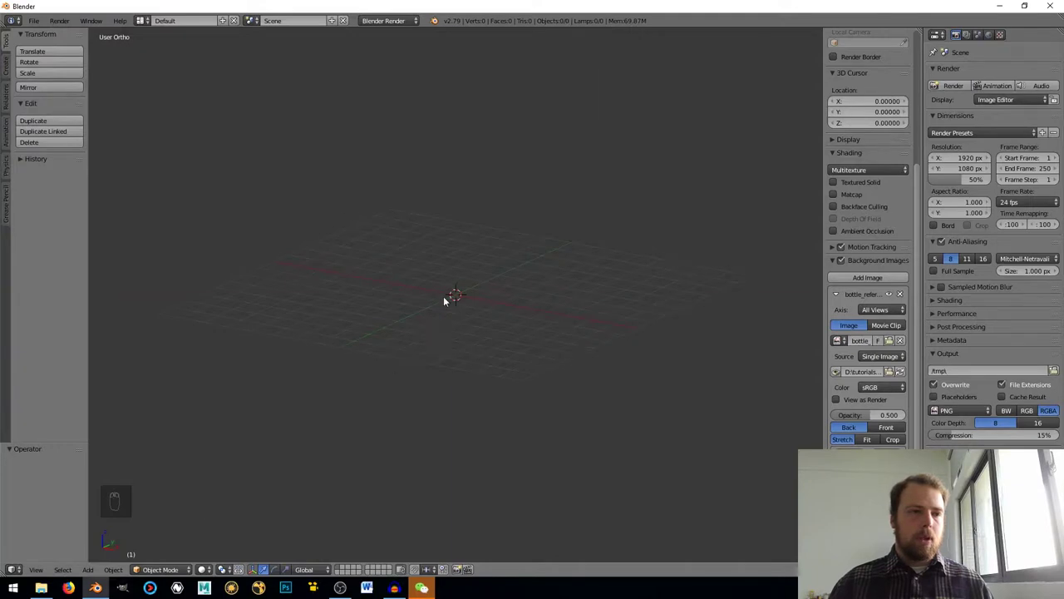
key(KP_1)
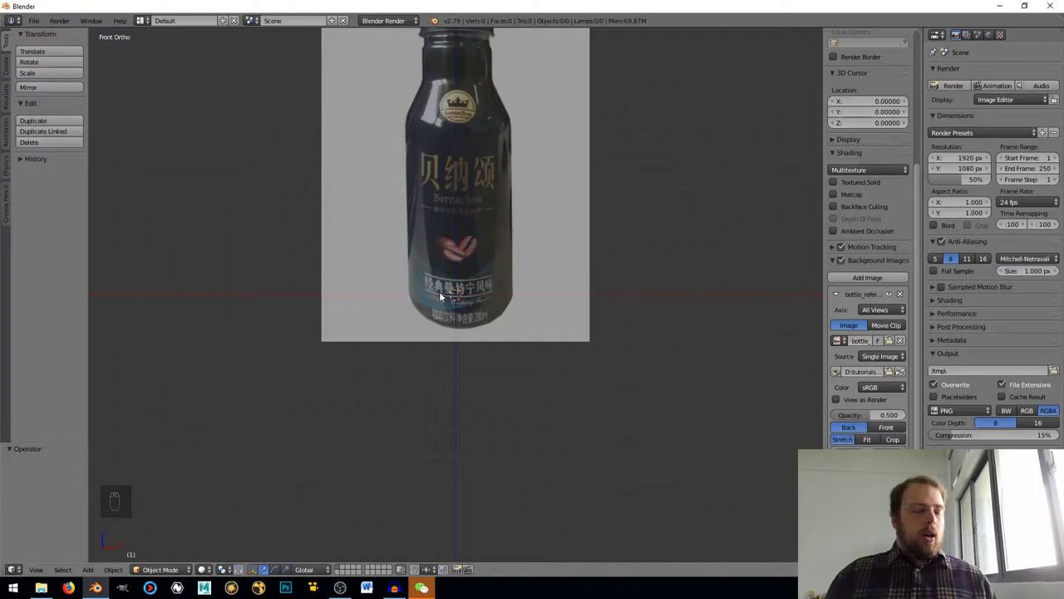
scroll(432, 232, up, 3)
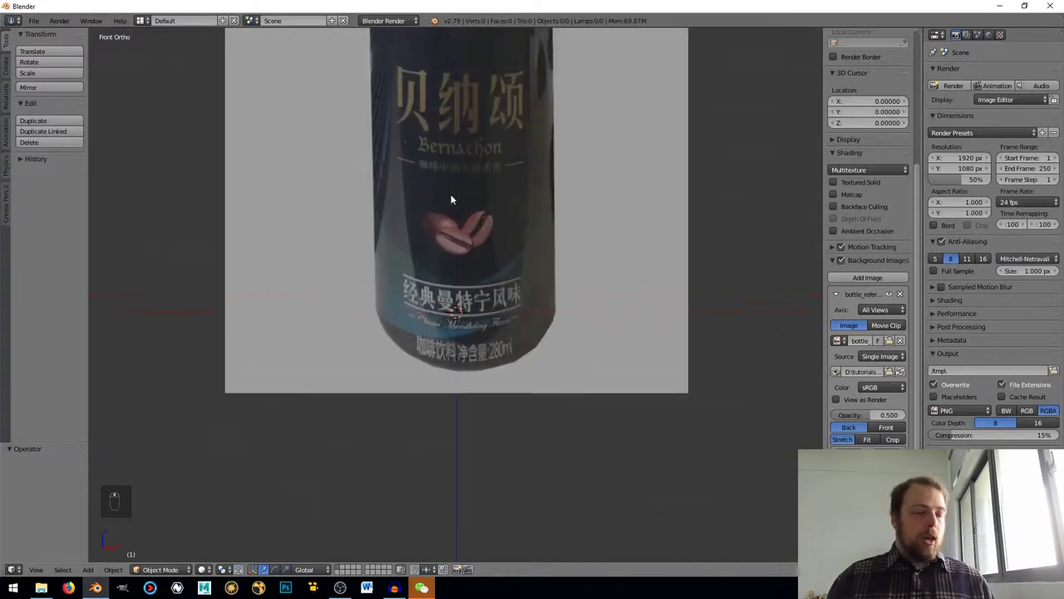
scroll(450, 194, down, 3)
scroll(366, 354, down, 3)
scroll(391, 351, up, 3)
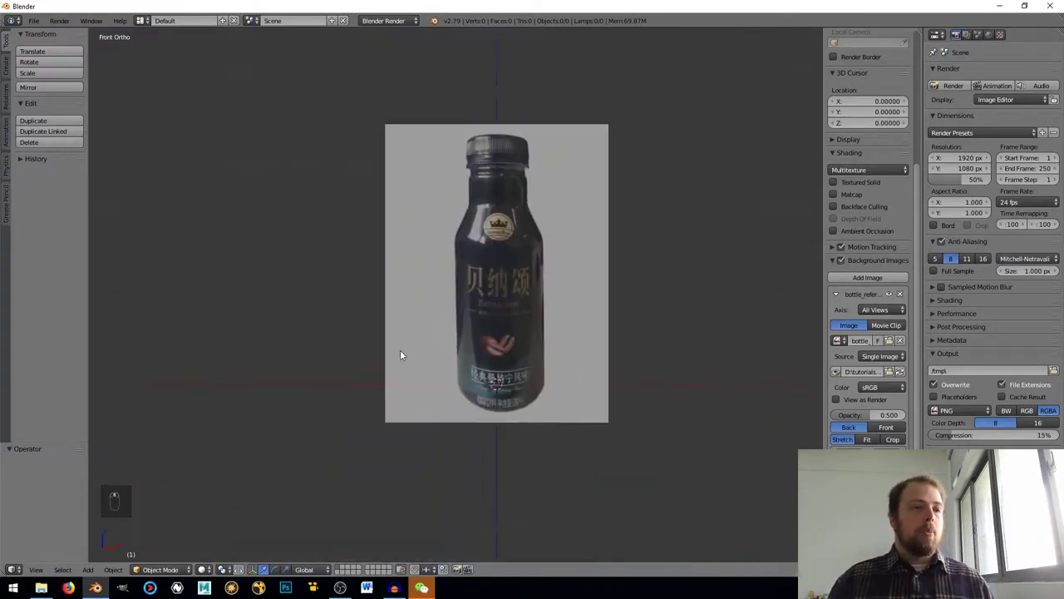
shift+middle_drag(420, 361, 345, 333)
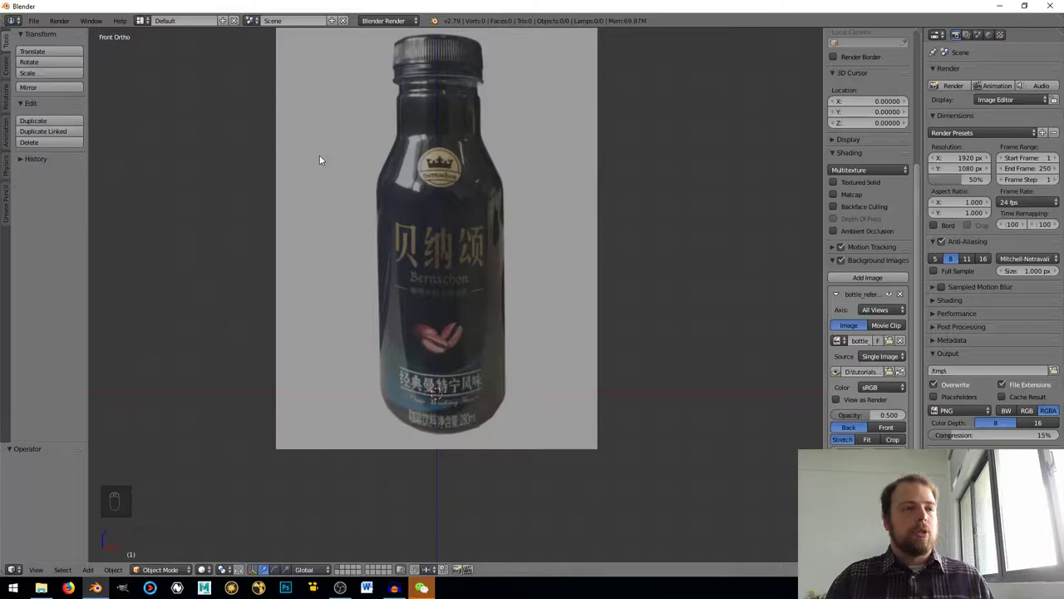
Add a mesh cylinder with 16 vertices.
key(shift+a)
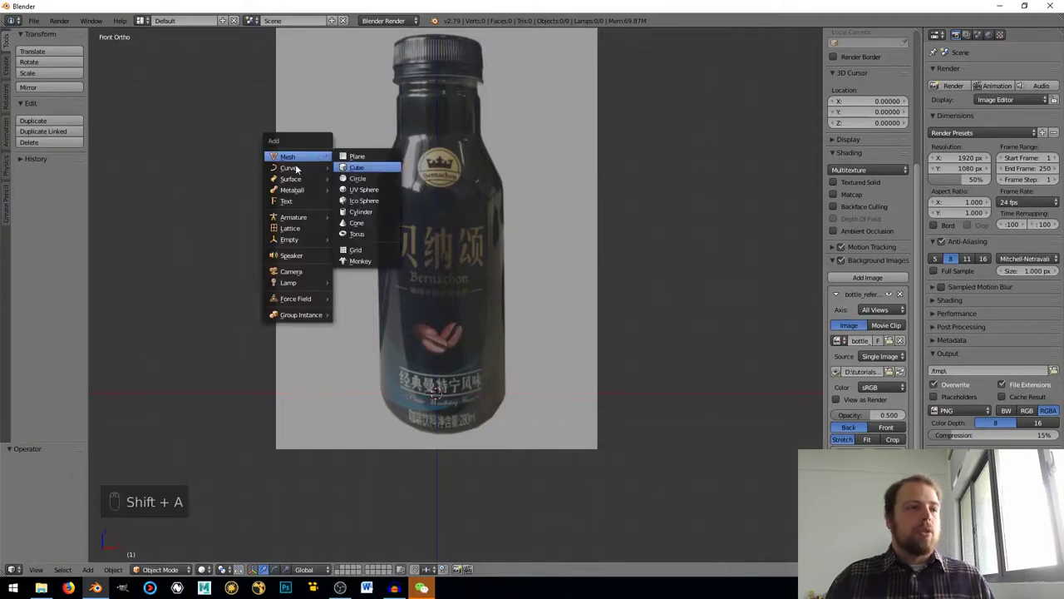
click(360, 212)
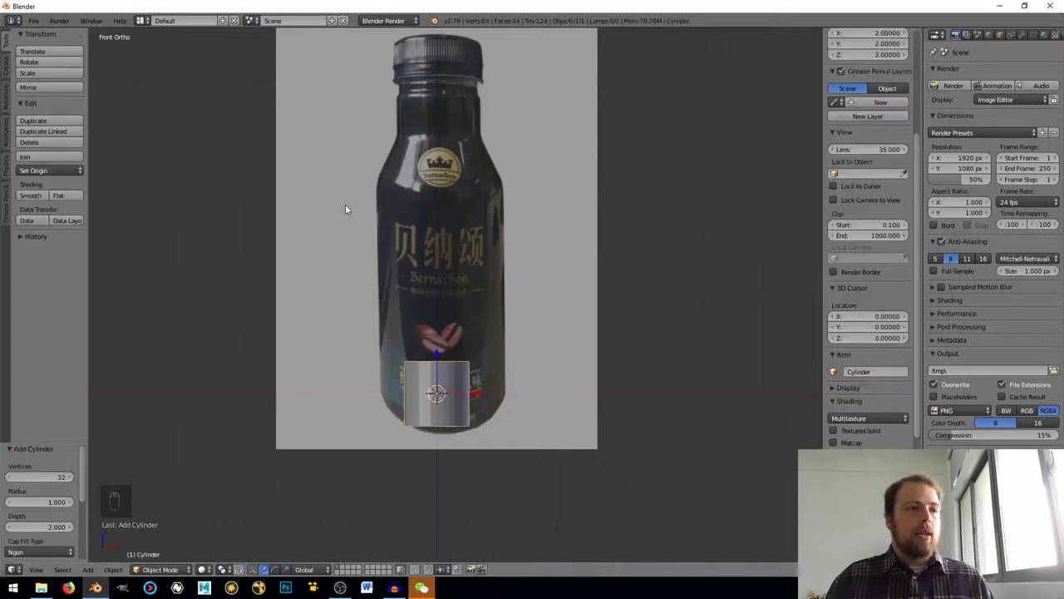
click(38, 476)
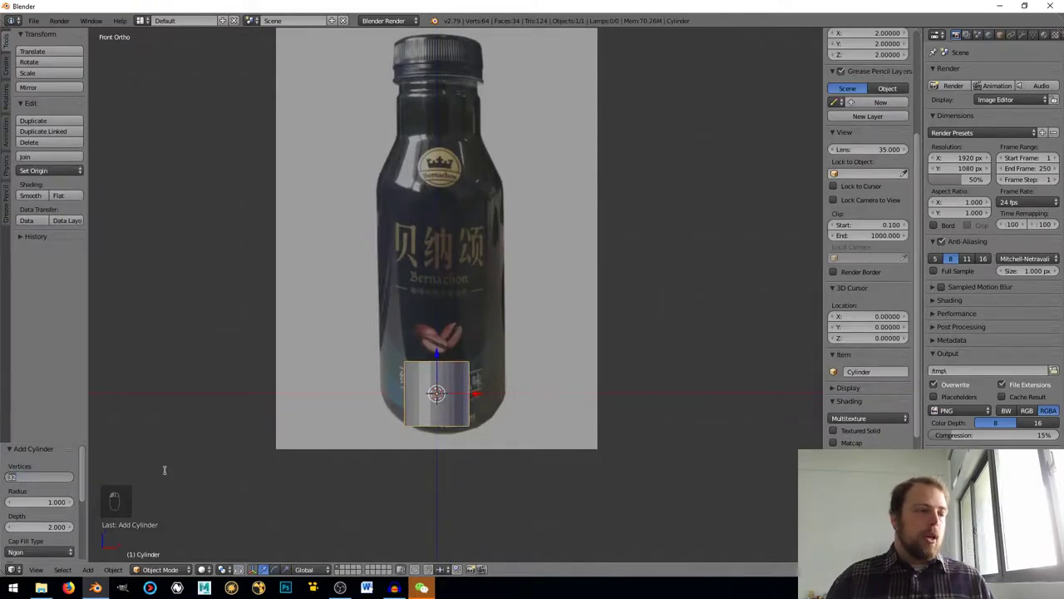
text(16)
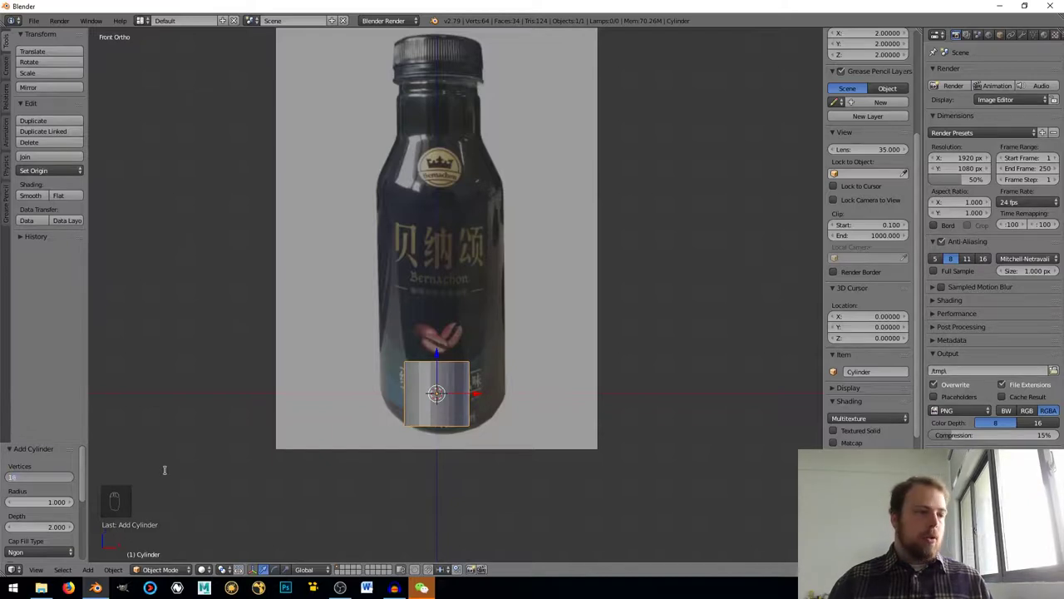
key(Return)
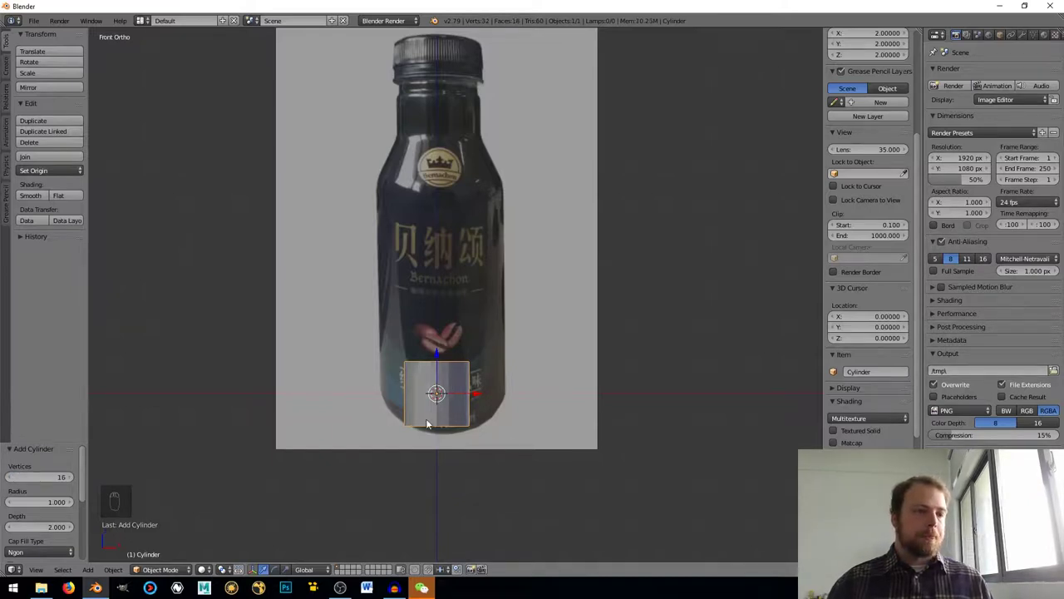
Raise the cylinder 0.997 on Z over the bottle's lower body, back in front ortho view.
scroll(428, 413, up, 4)
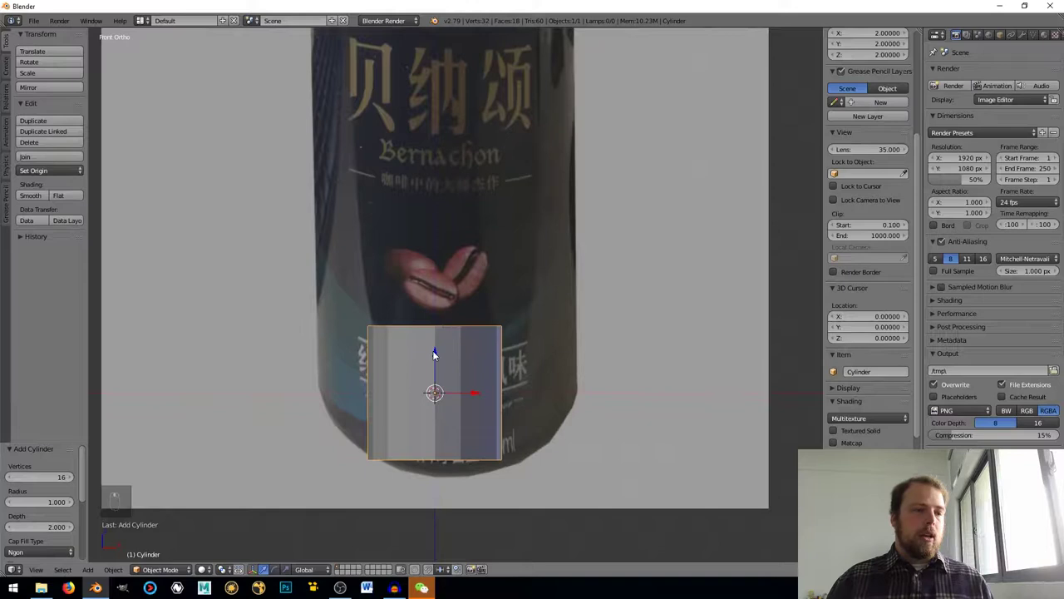
drag(433, 350, 439, 286)
scroll(440, 328, down, 4)
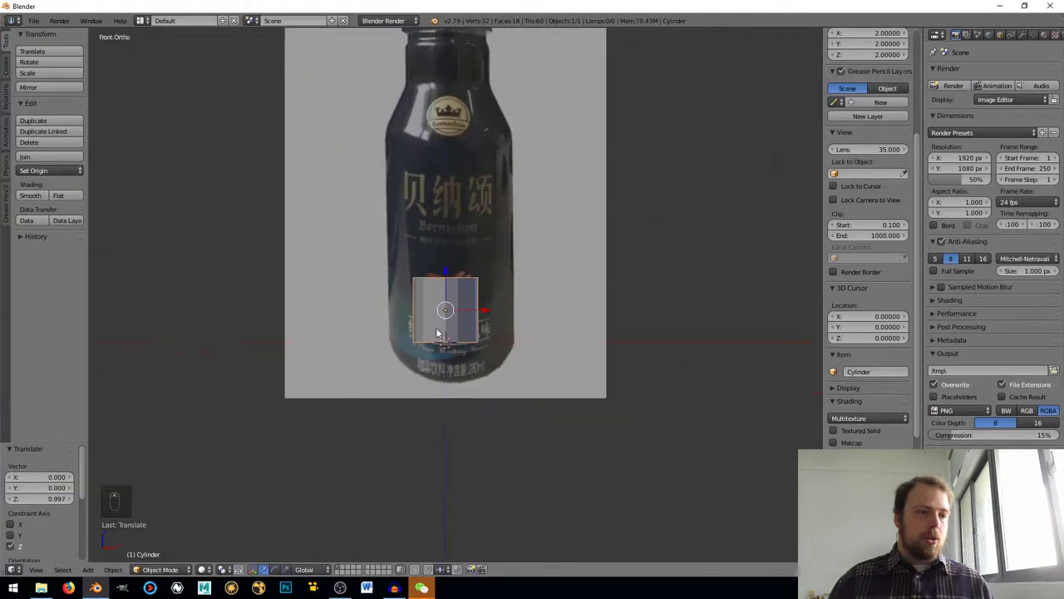
scroll(435, 328, up, 6)
scroll(434, 333, down, 2)
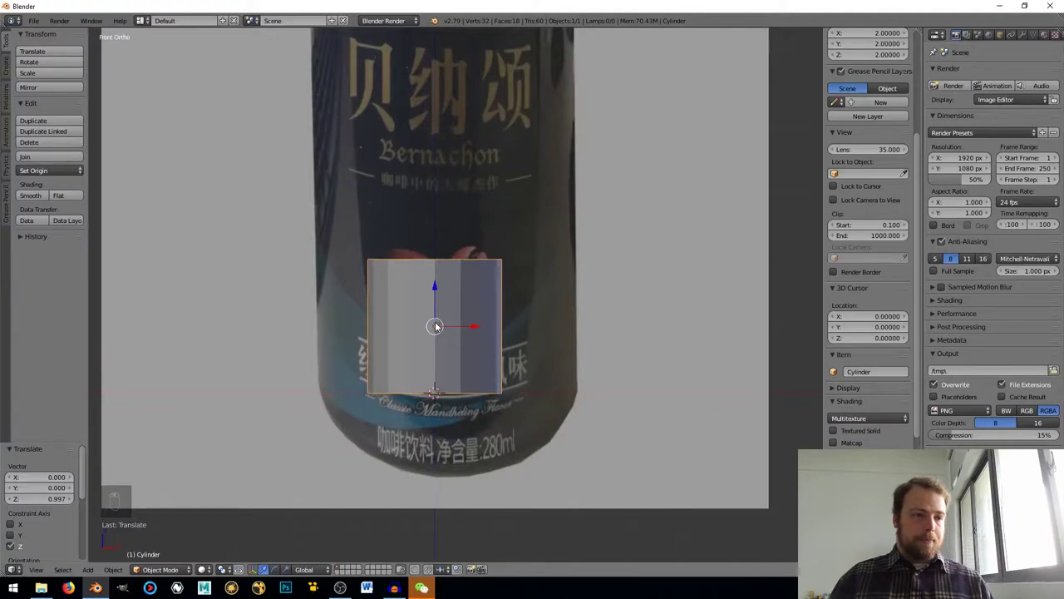
middle_drag(436, 327, 407, 404)
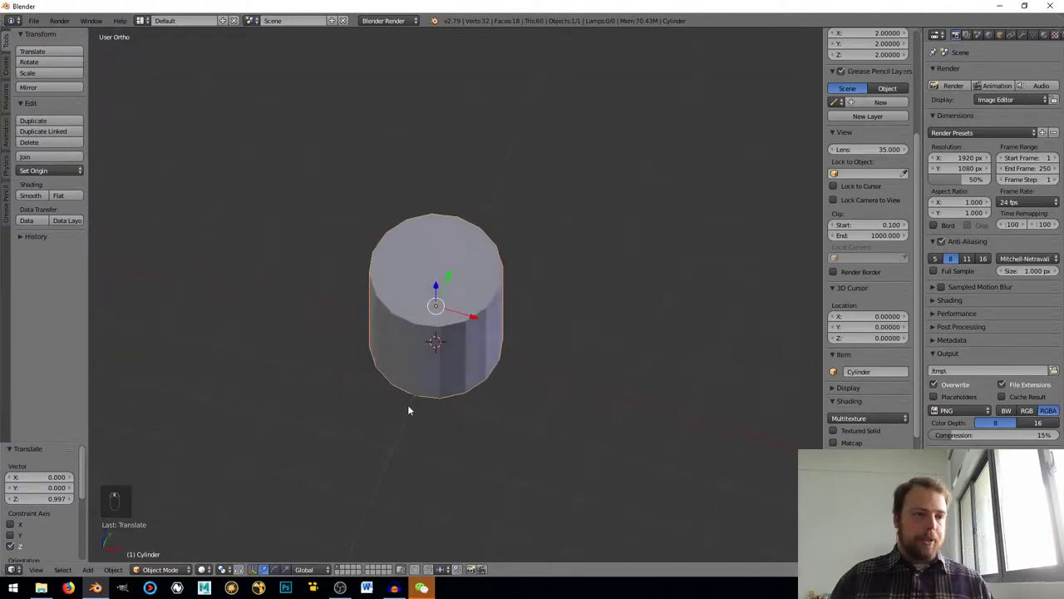
key(KP_5)
key(KP_1)
key(KP_5)
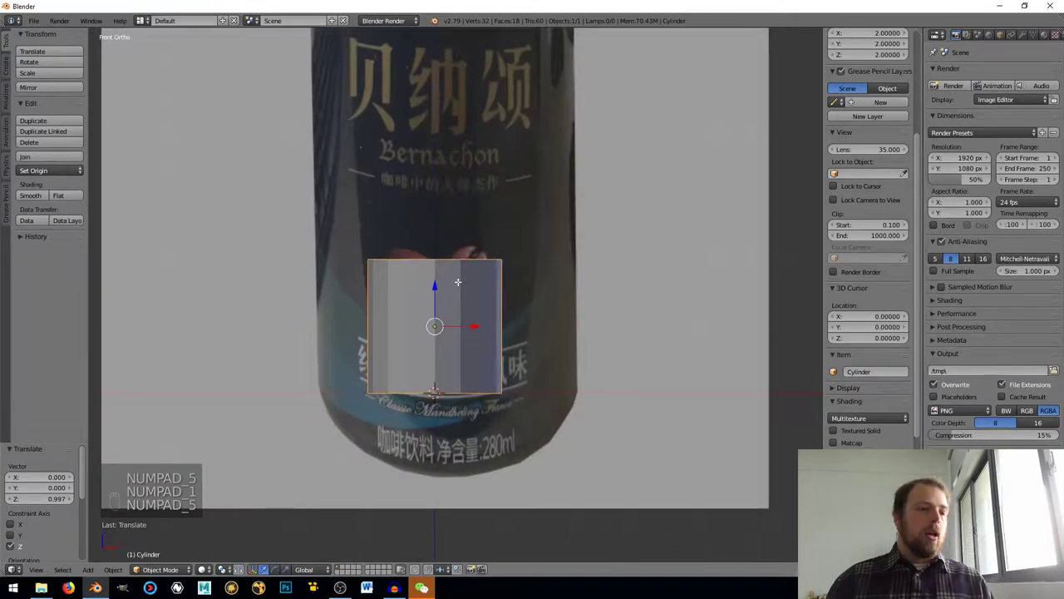
In Edit Mode, scale the cylinder 1.753 on X and Y only to match the bottle's width.
key(Tab)
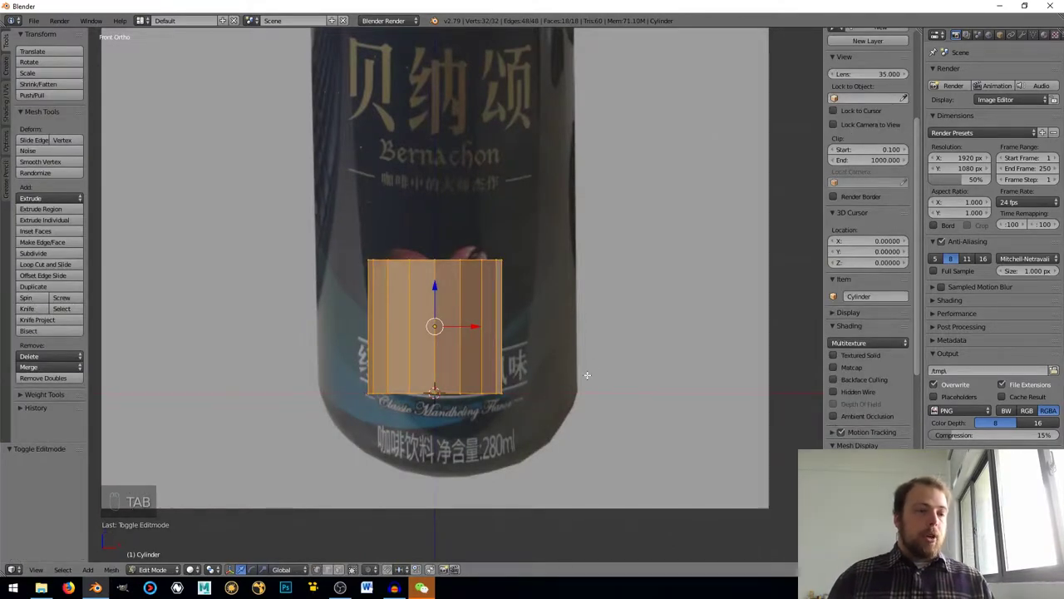
key(s)
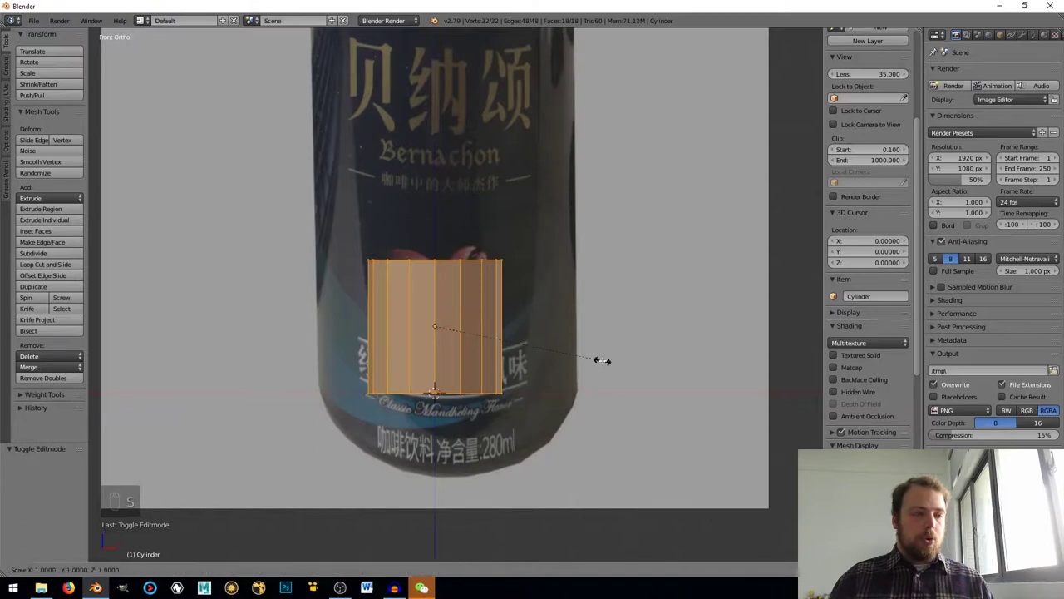
key(x)
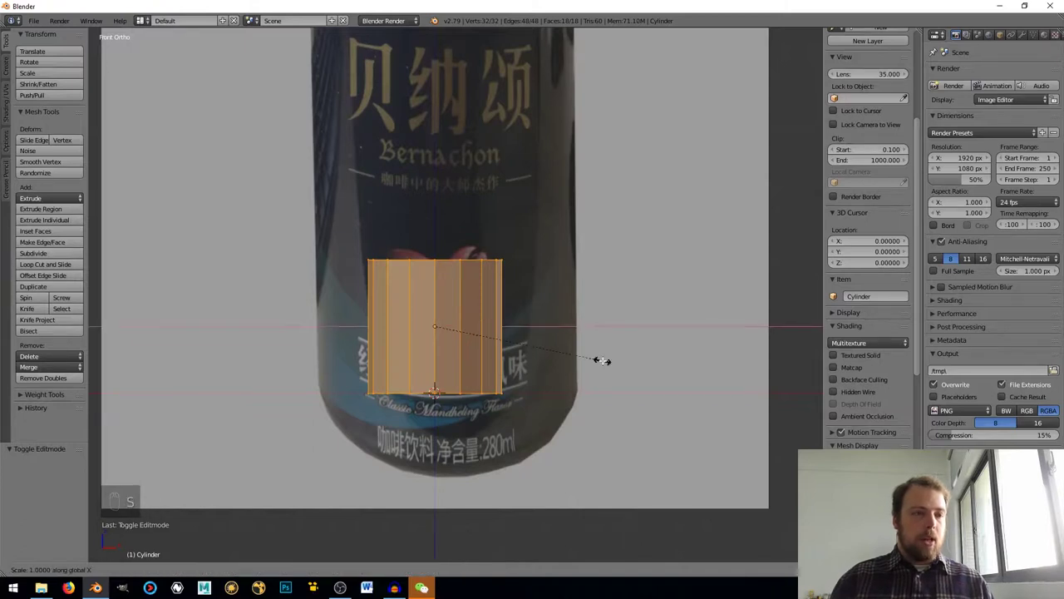
key(shift+z)
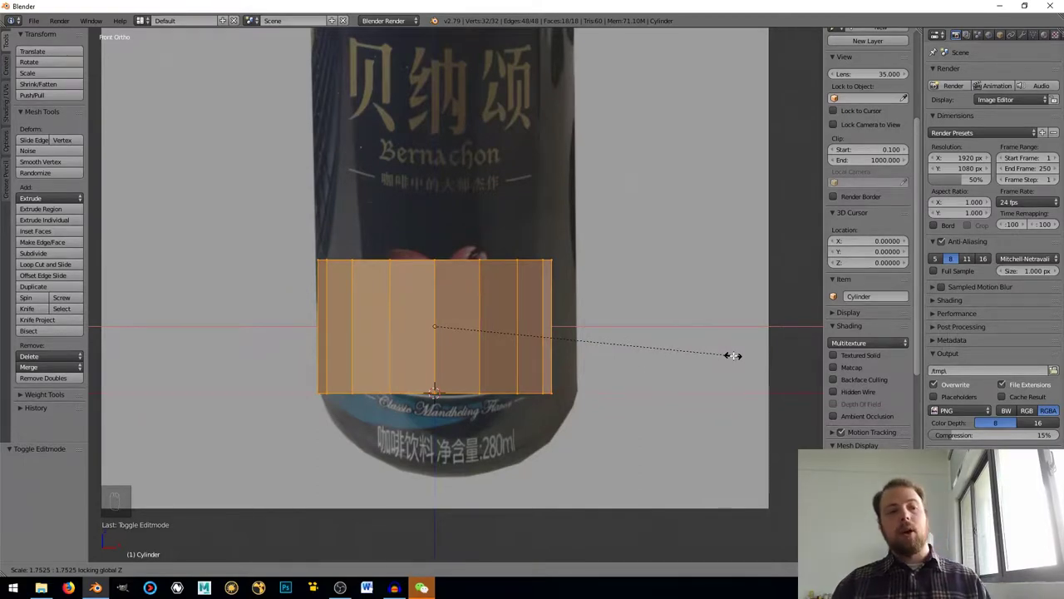
click(732, 355)
scroll(522, 336, down, 4)
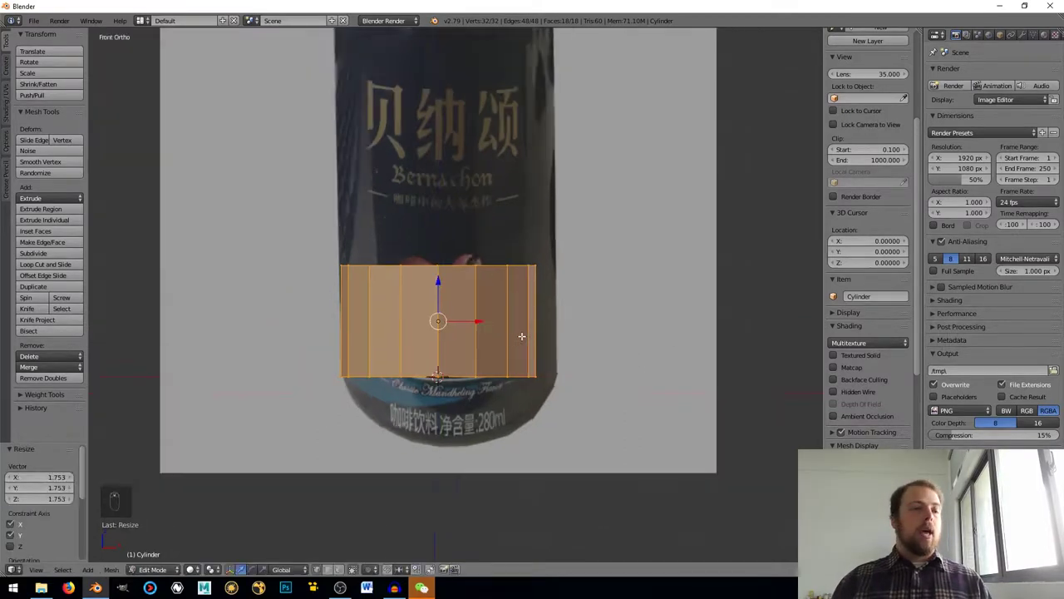
scroll(518, 338, down, 1)
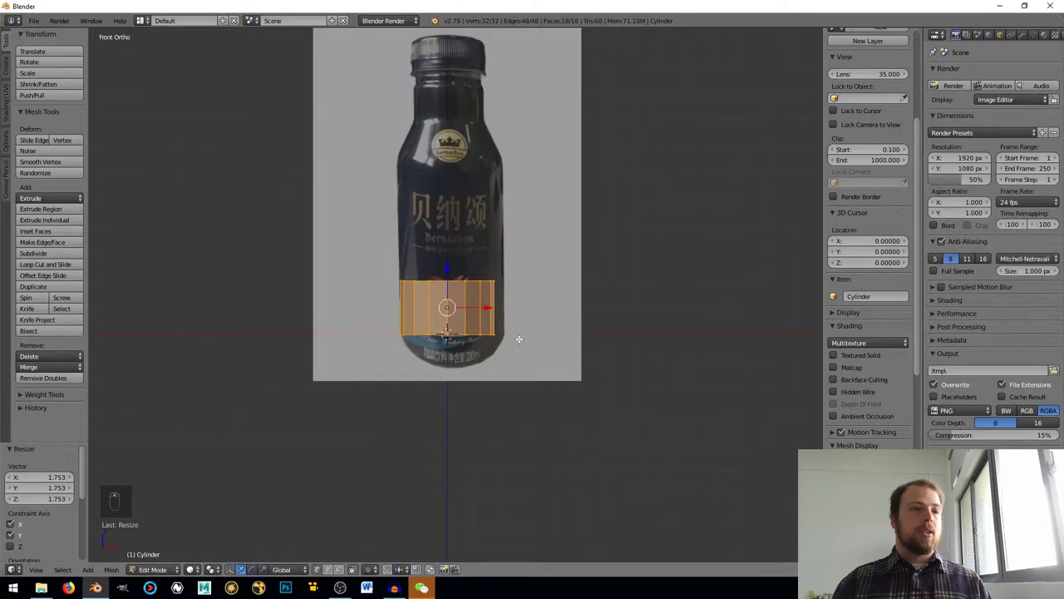
scroll(519, 338, up, 8)
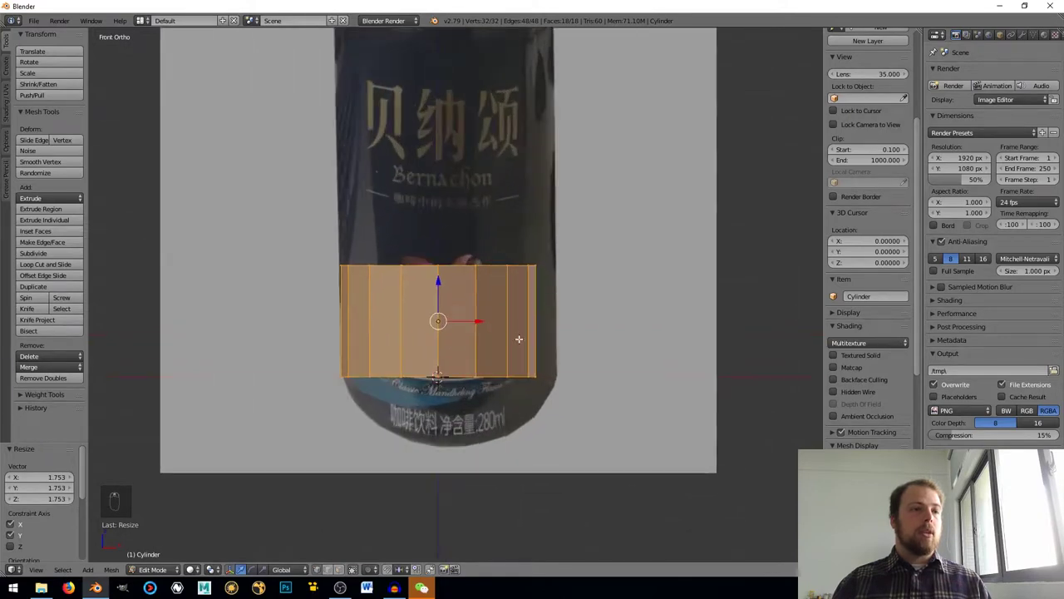
scroll(573, 231, down, 7)
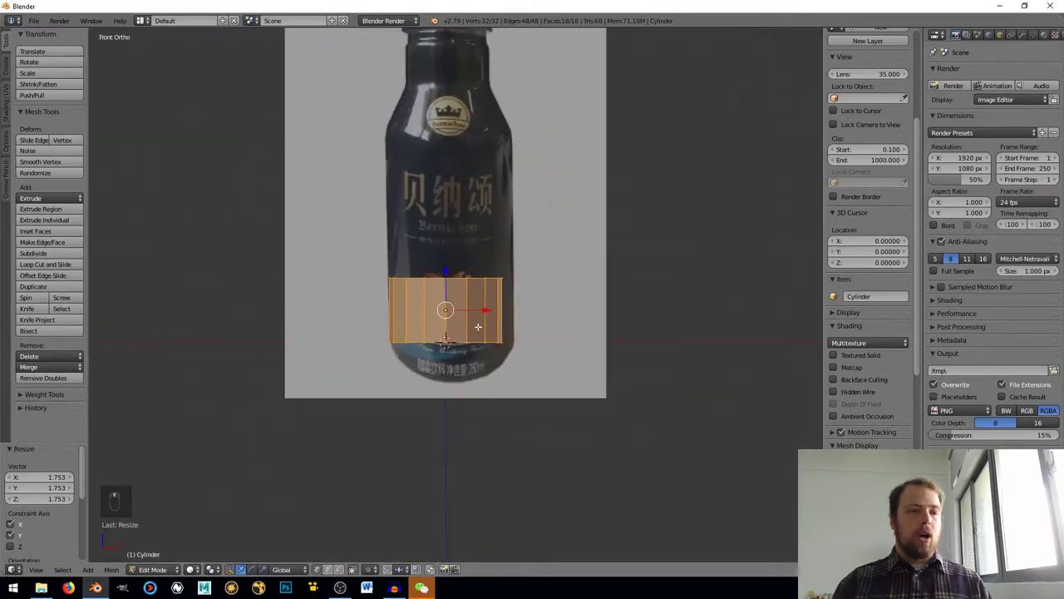
scroll(432, 329, up, 3)
shift+middle_drag(451, 274, 416, 418)
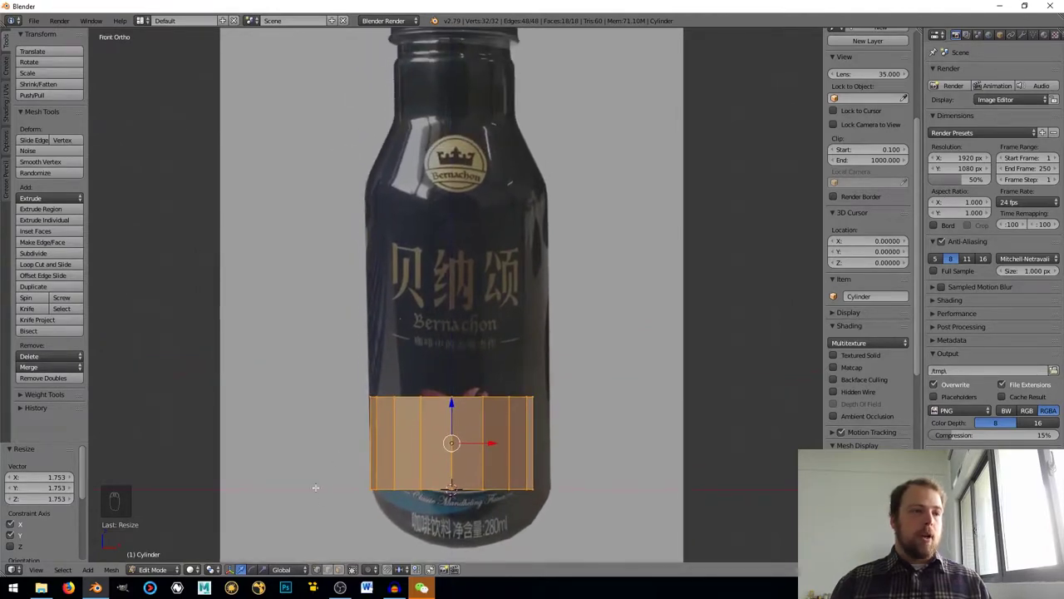
shift+middle_drag(416, 422, 407, 329)
shift+middle_drag(533, 322, 552, 394)
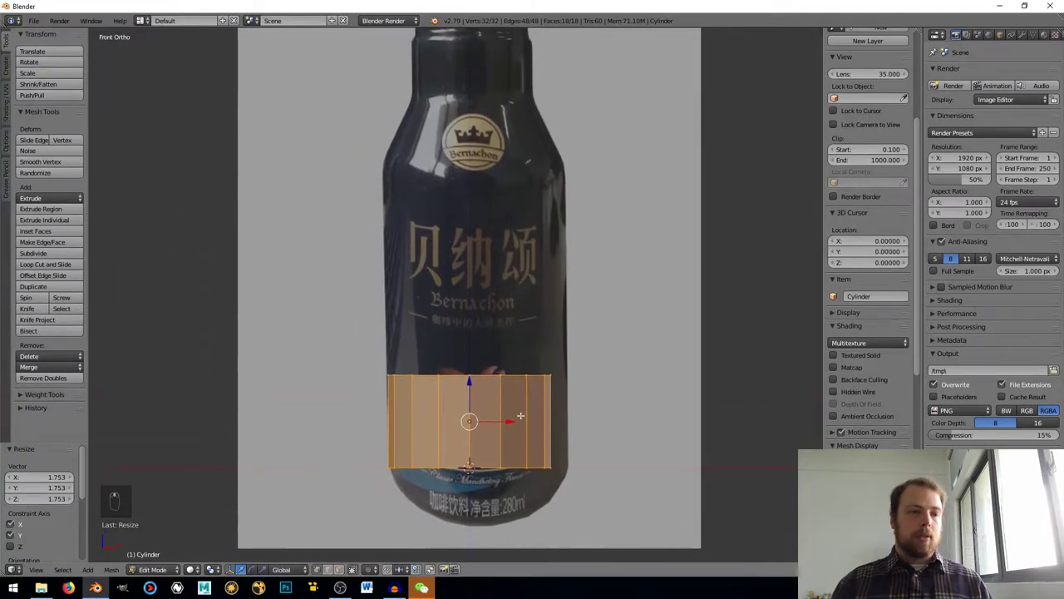
In wireframe, box-select the cylinder's top ring and raise it along Z.
key(z)
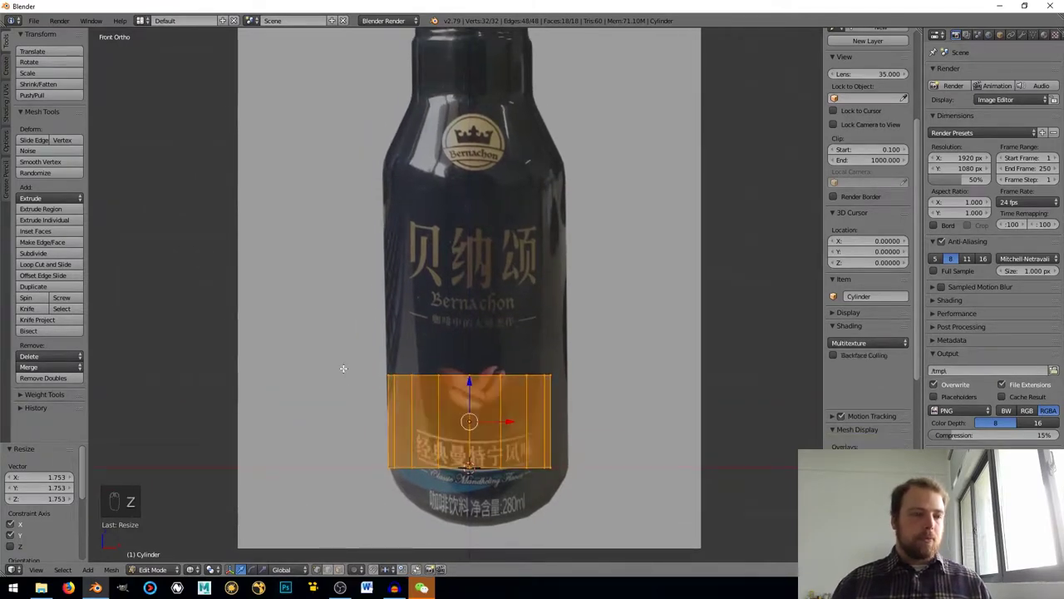
key(a)
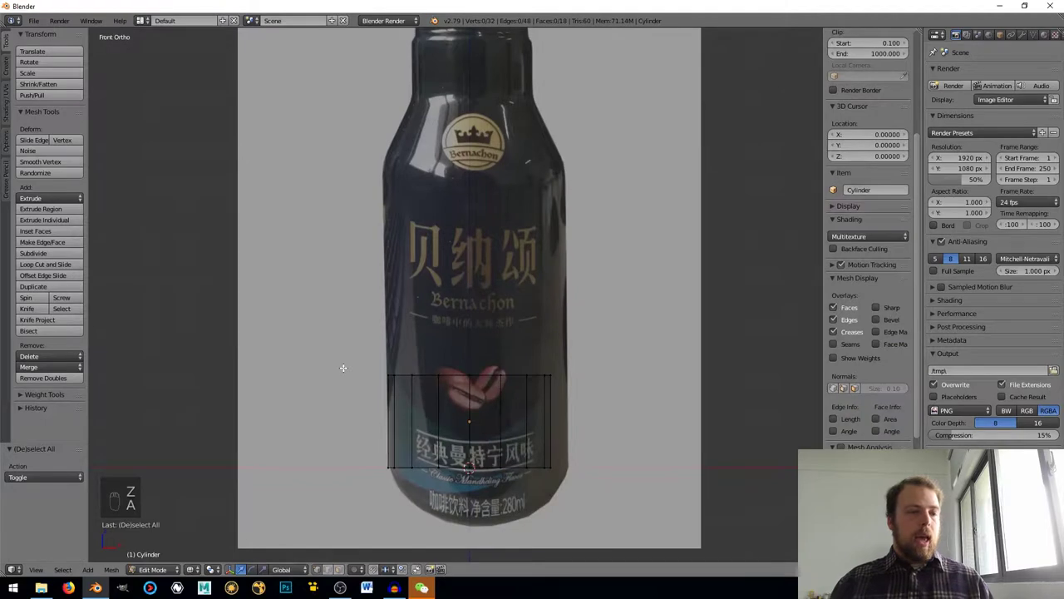
key(b)
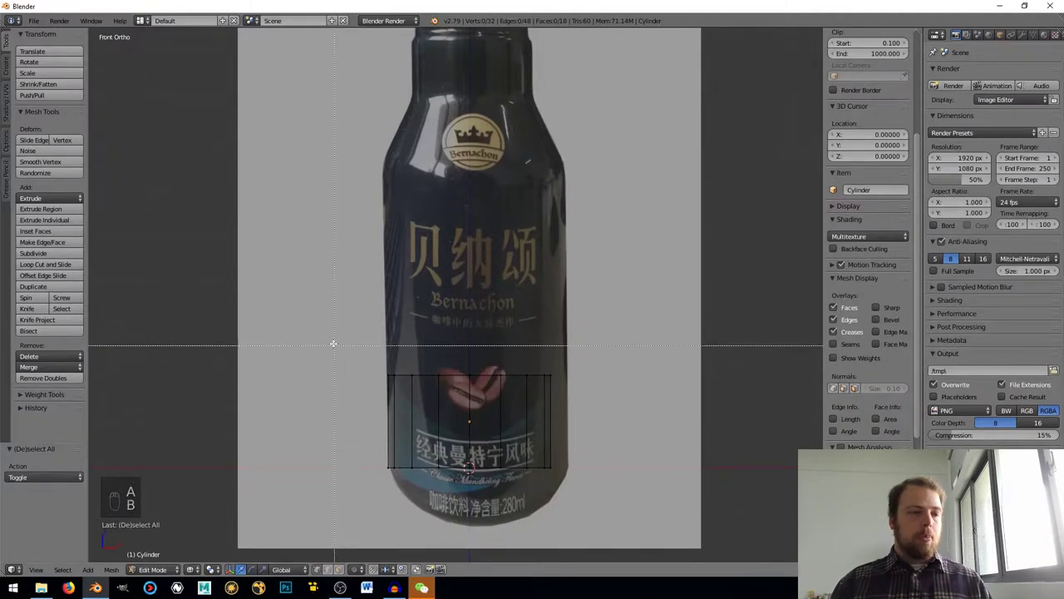
drag(333, 343, 675, 412)
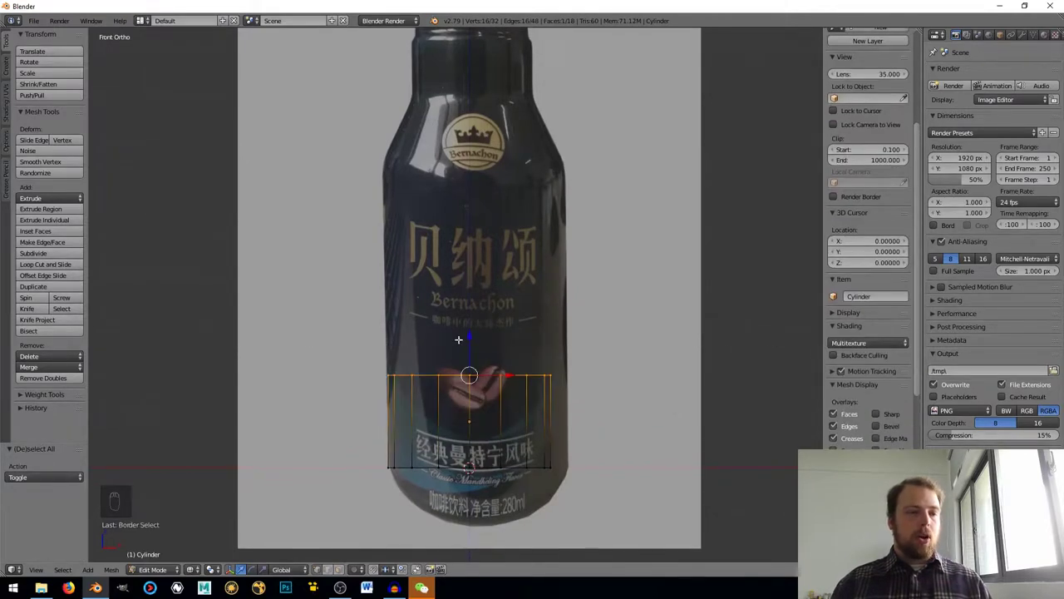
key(g)
key(z)
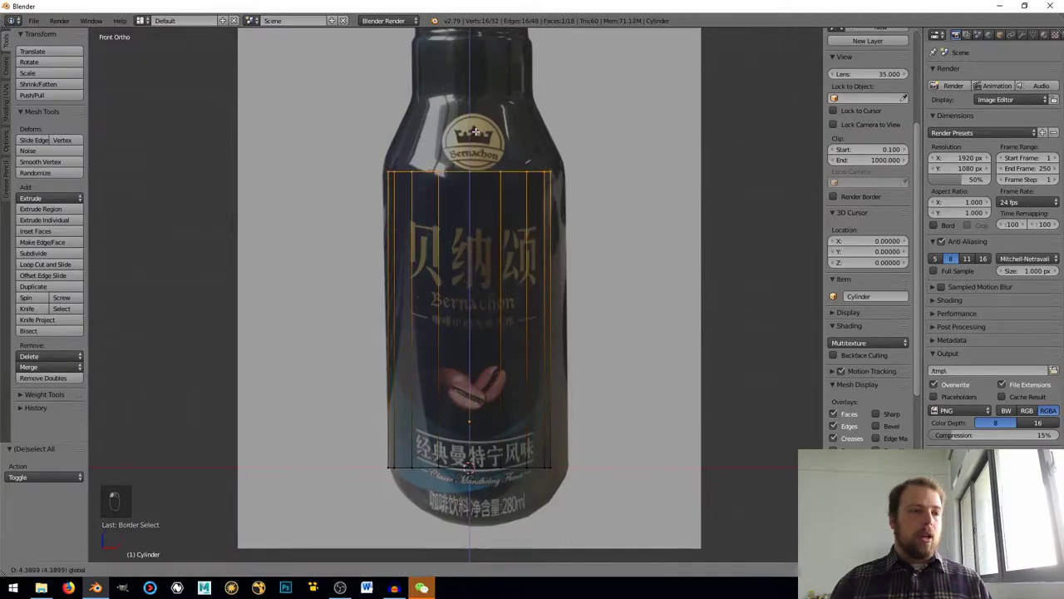
click(475, 129)
shift+middle_drag(444, 186, 438, 241)
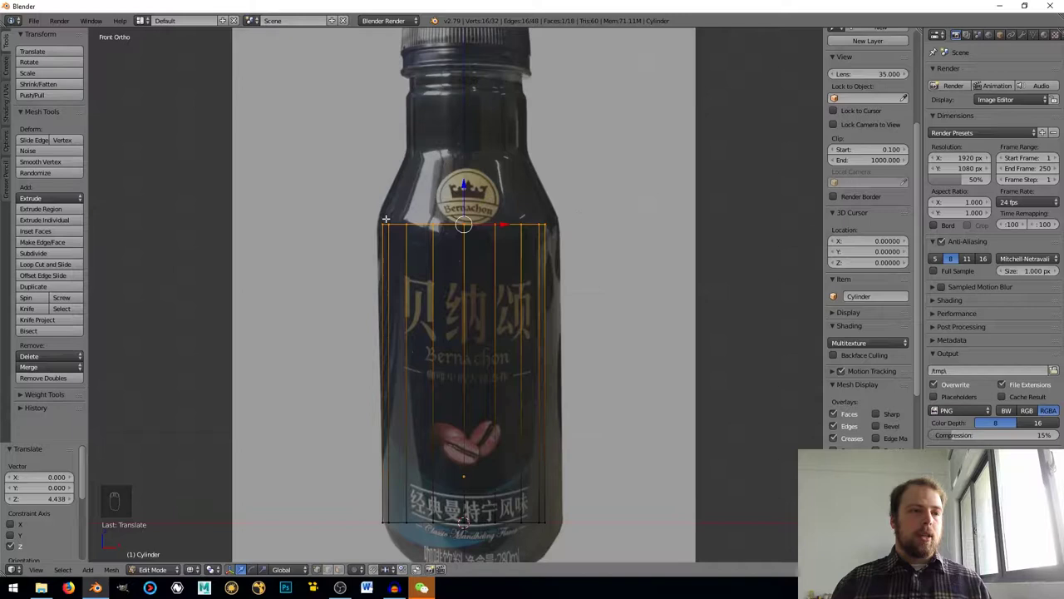
scroll(475, 216, up, 2)
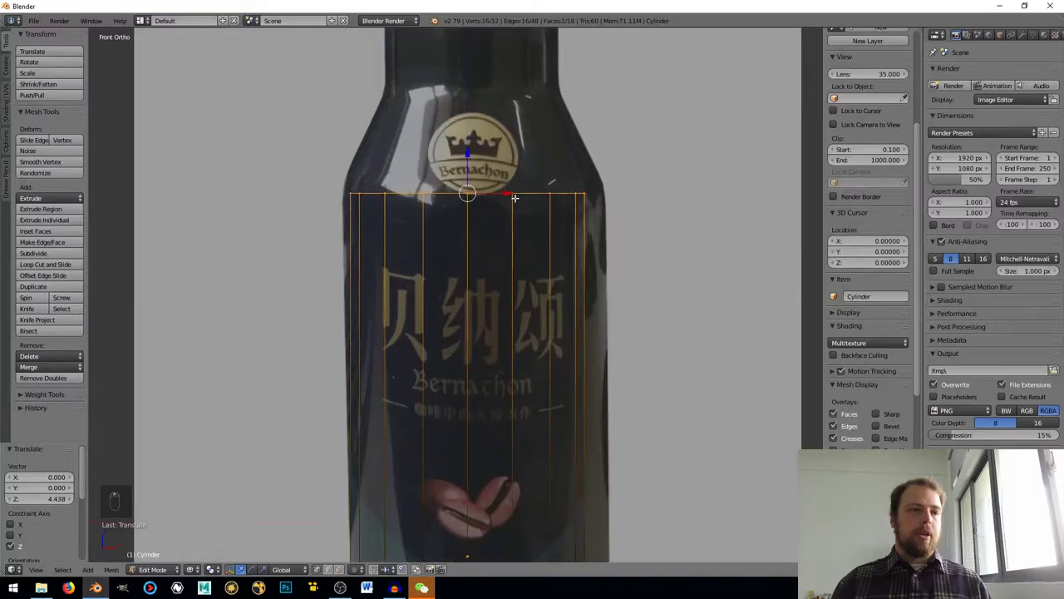
shift+middle_drag(475, 216, 503, 282)
Extrude the top ring and scale it down to taper the shoulder to neck width.
key(e)
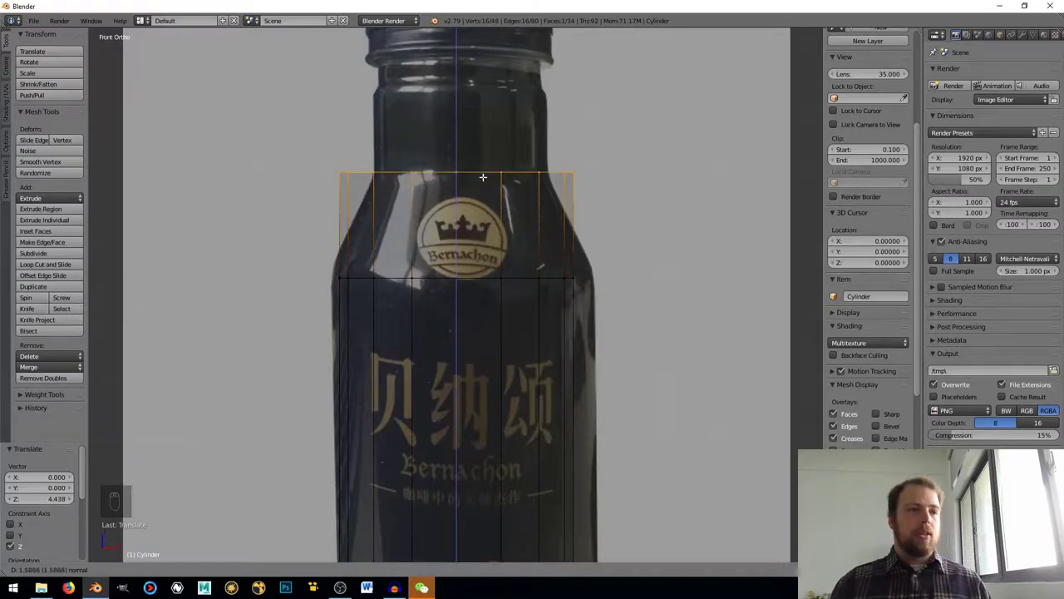
click(483, 177)
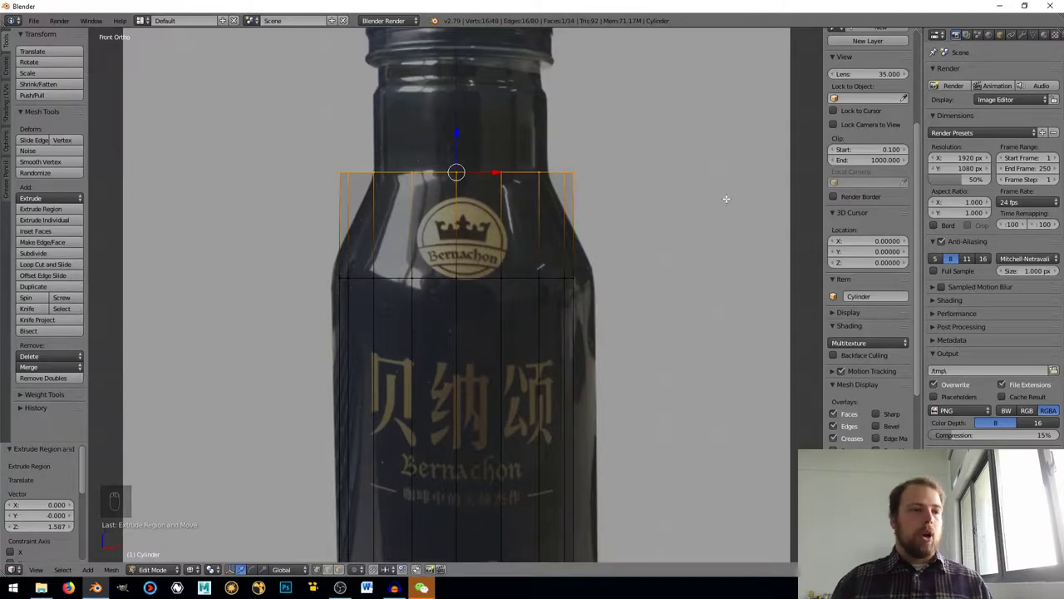
key(s)
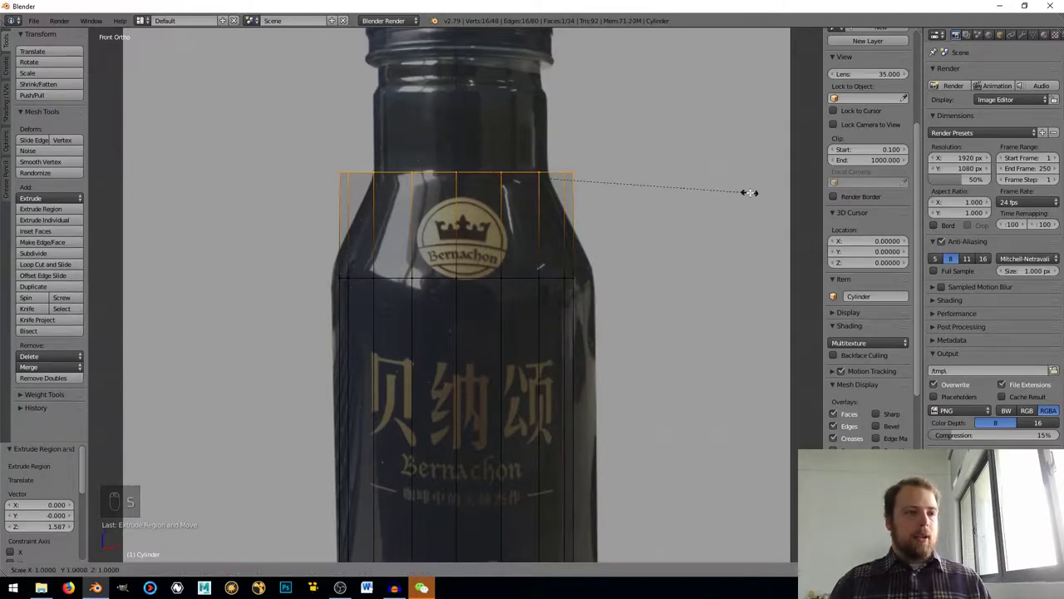
click(659, 179)
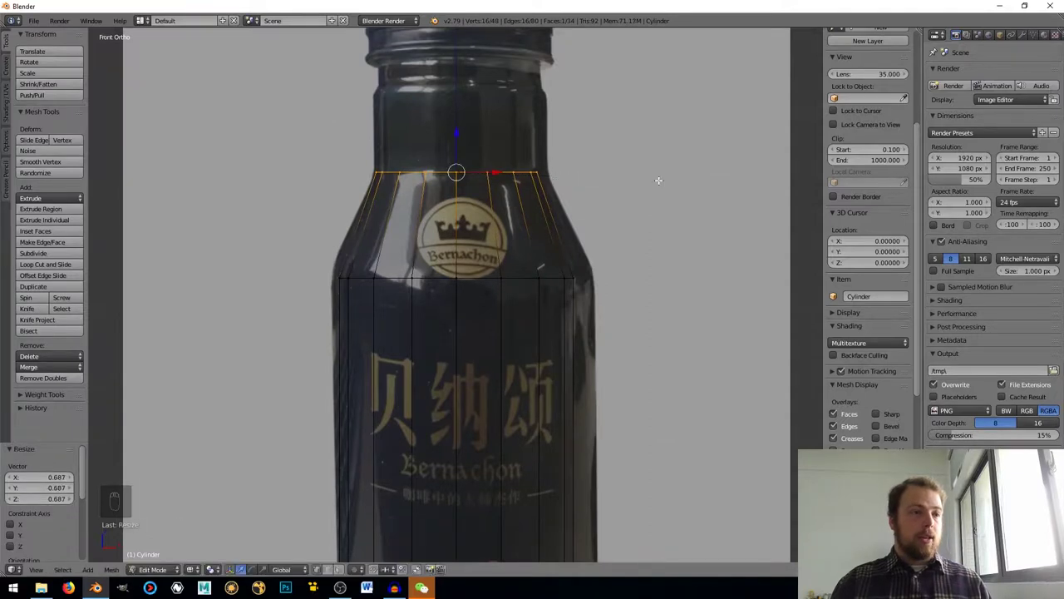
shift+middle_drag(632, 168, 623, 304)
scroll(622, 304, up, 2)
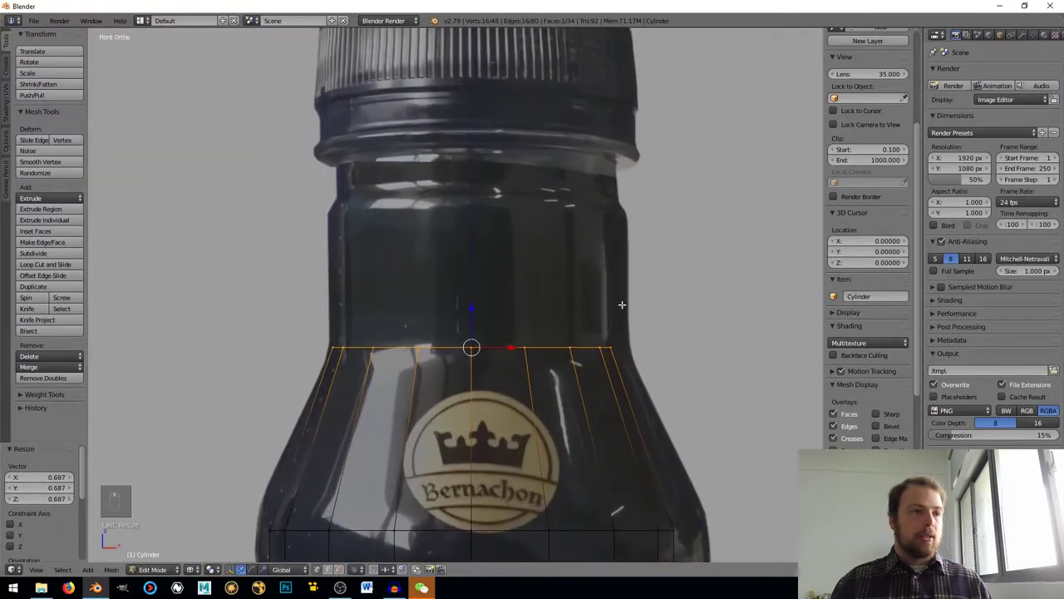
Extrude the ring upward to form the bottle neck.
key(e)
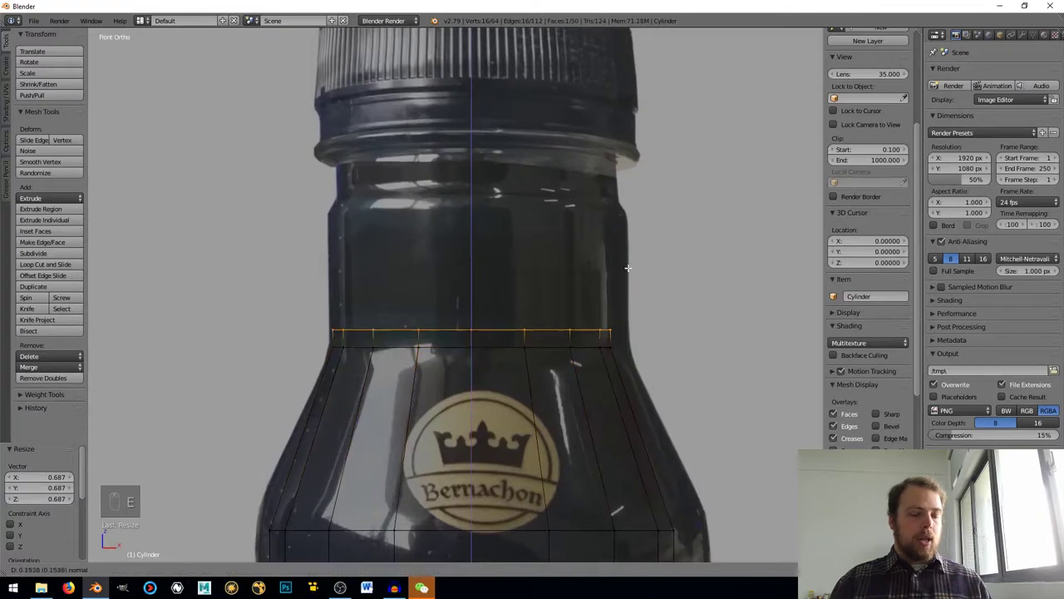
click(636, 174)
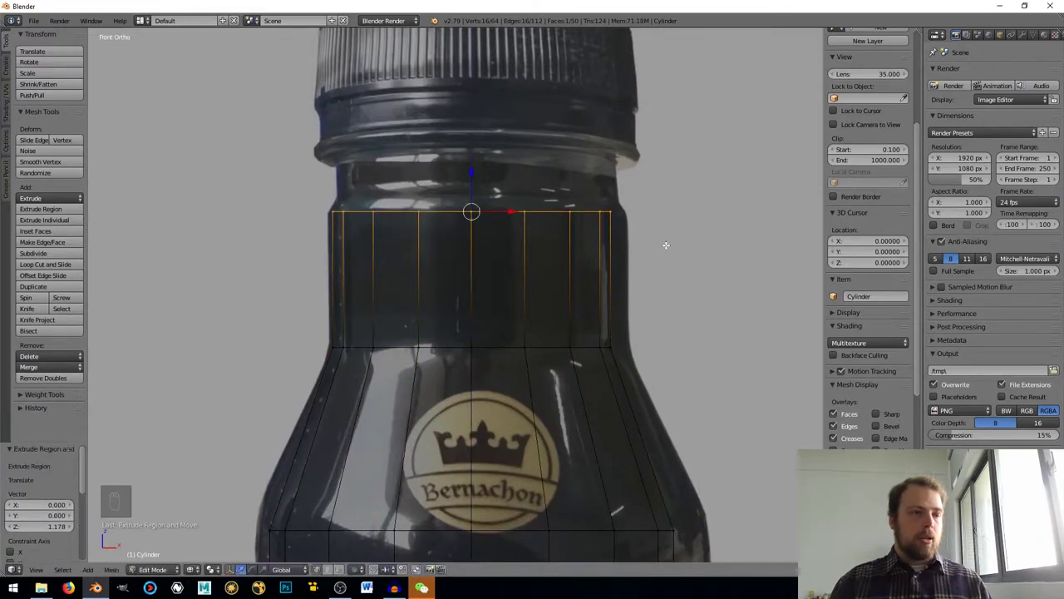
shift+middle_drag(660, 240, 653, 349)
scroll(682, 351, up, 3)
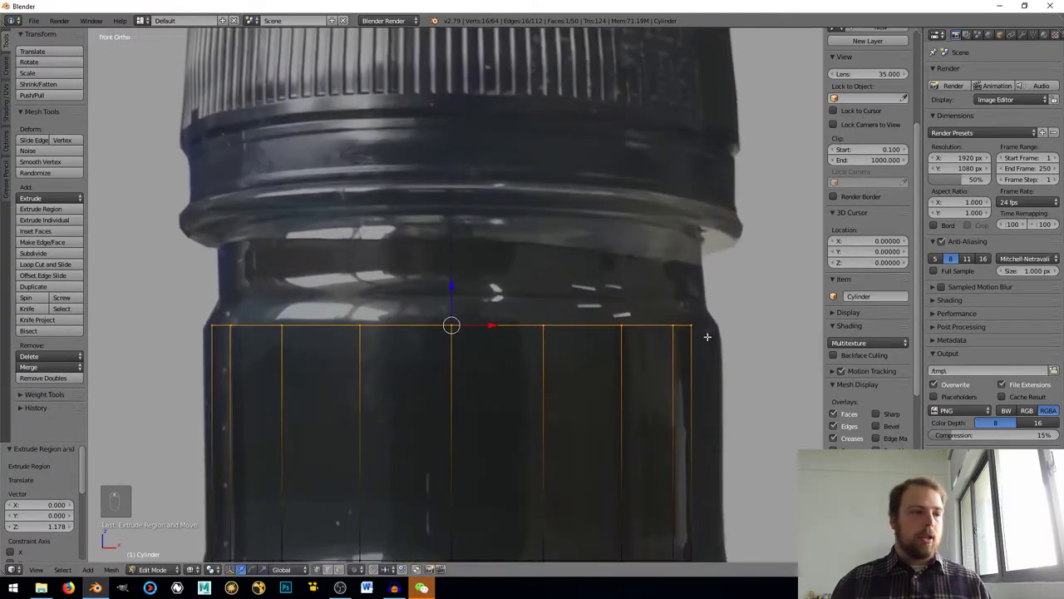
Extrude a short lip ring, narrow it to 0.950, and extrude up to the cap.
key(e)
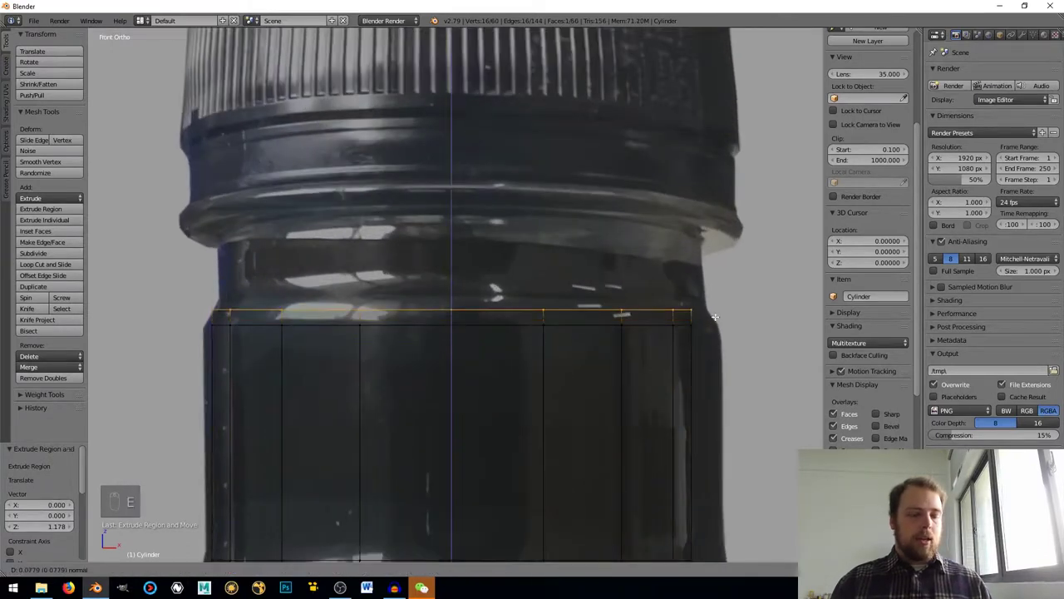
click(716, 308)
key(s)
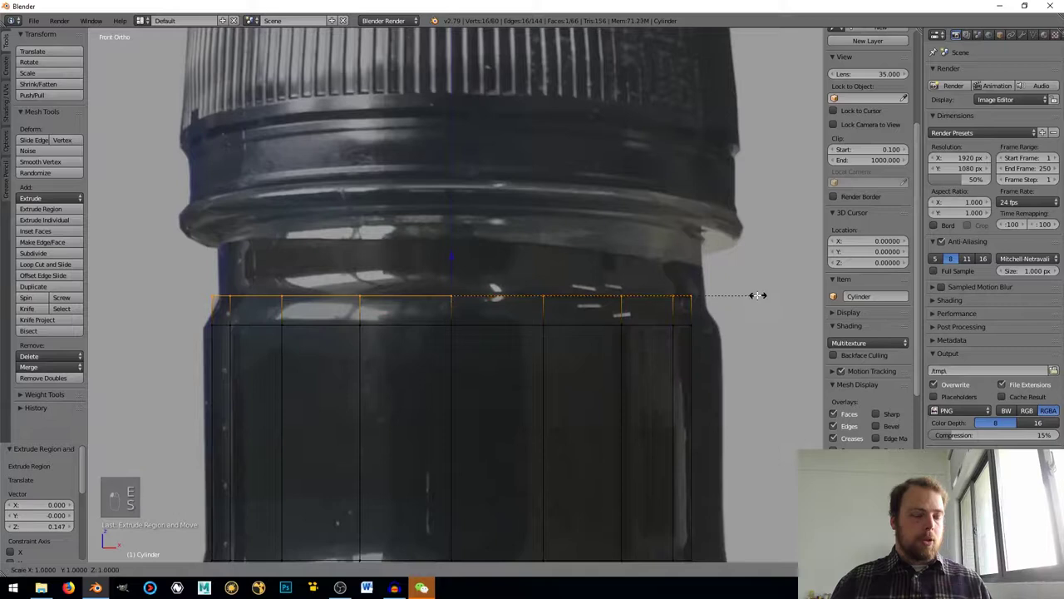
click(743, 290)
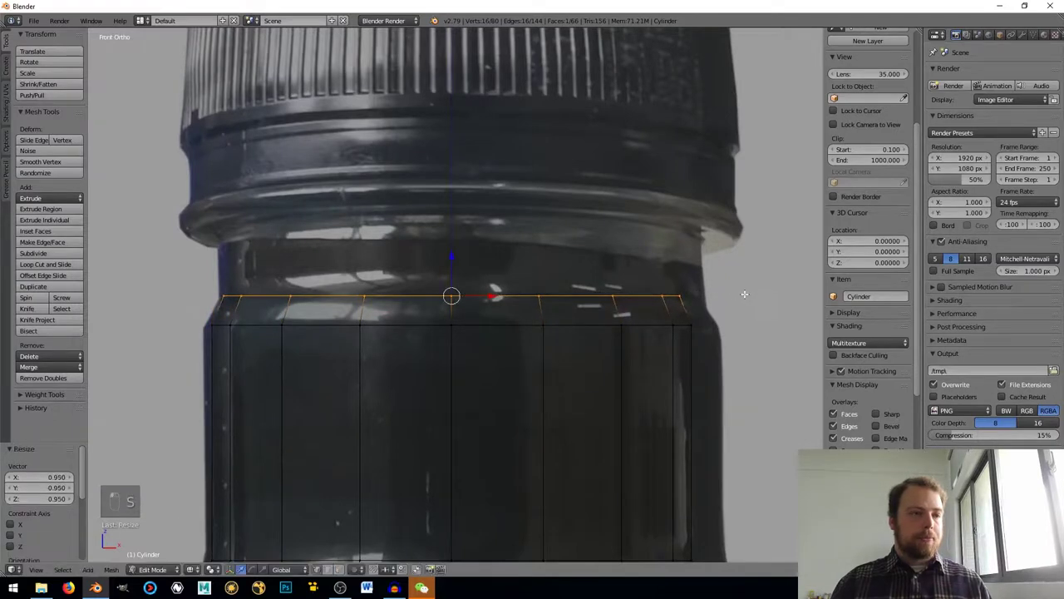
key(e)
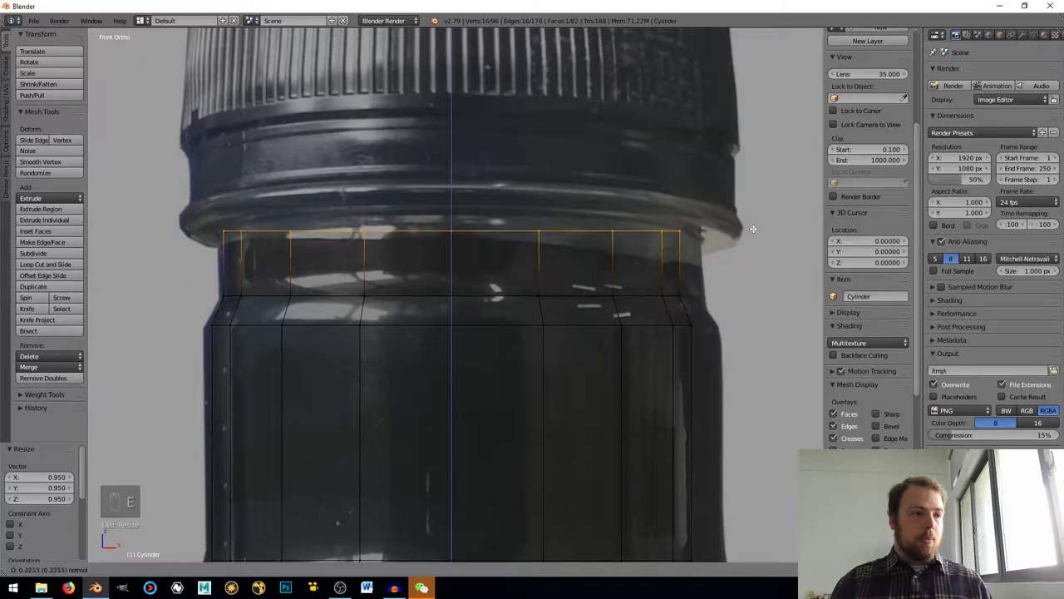
click(723, 246)
scroll(689, 254, down, 5)
shift+middle_drag(626, 289, 553, 203)
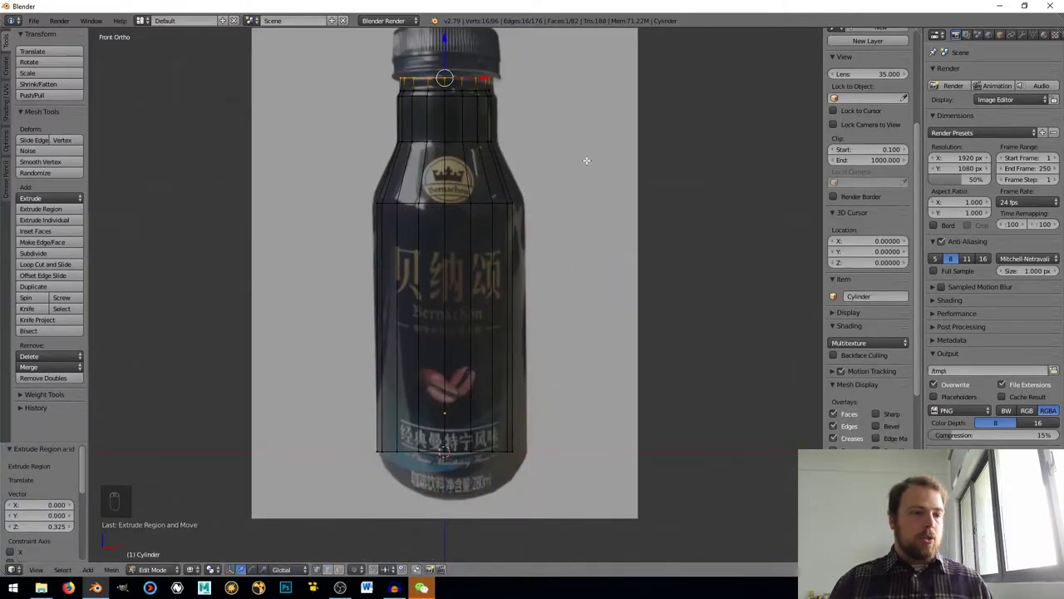
Switch to perspective solid shading and orbit below to see the bottle's flat base.
key(KP_5)
key(KP_1)
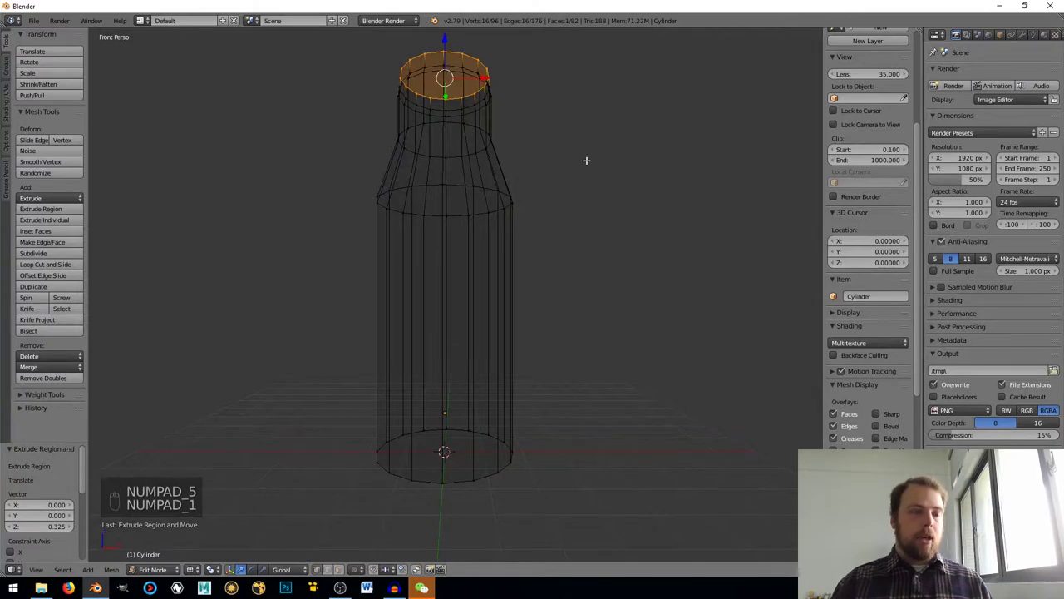
key(z)
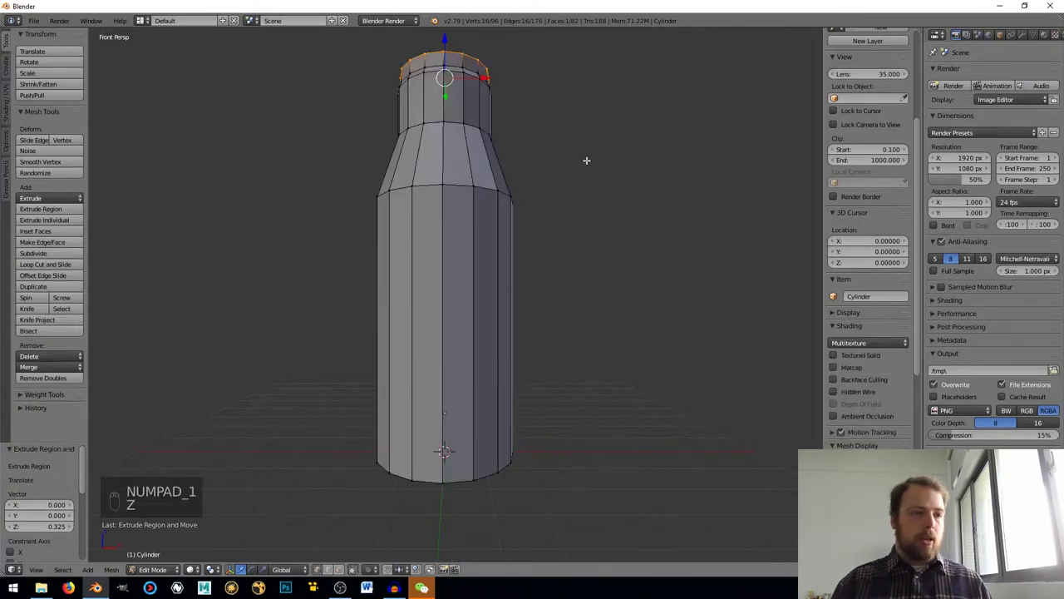
mouse_move(586, 161)
middle_down()
mouse_move(508, 211)
mouse_move(508, 280)
mouse_move(579, 261)
mouse_move(522, 299)
mouse_move(553, 180)
mouse_move(543, 152)
mouse_move(570, 125)
mouse_move(571, 240)
mouse_move(525, 304)
mouse_move(522, 331)
mouse_move(539, 223)
mouse_move(504, 325)
mouse_move(534, 252)
mouse_move(504, 287)
mouse_move(518, 244)
mouse_move(457, 283)
middle_up()
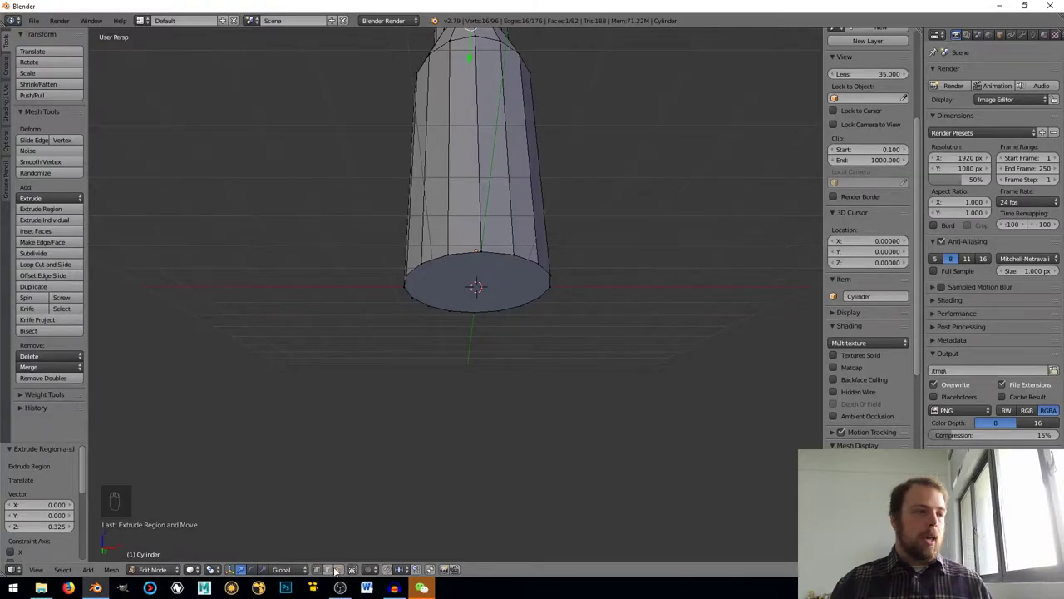
Disable limit-to-visible, select the bottom face, and extrude-scale it inward into a rim.
click(339, 571)
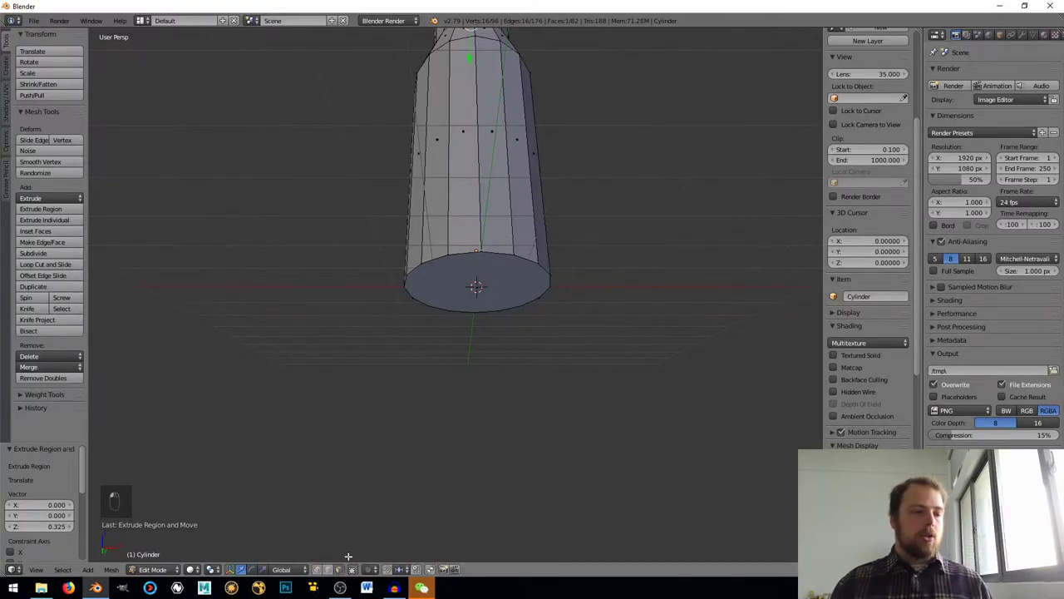
right_click(495, 284)
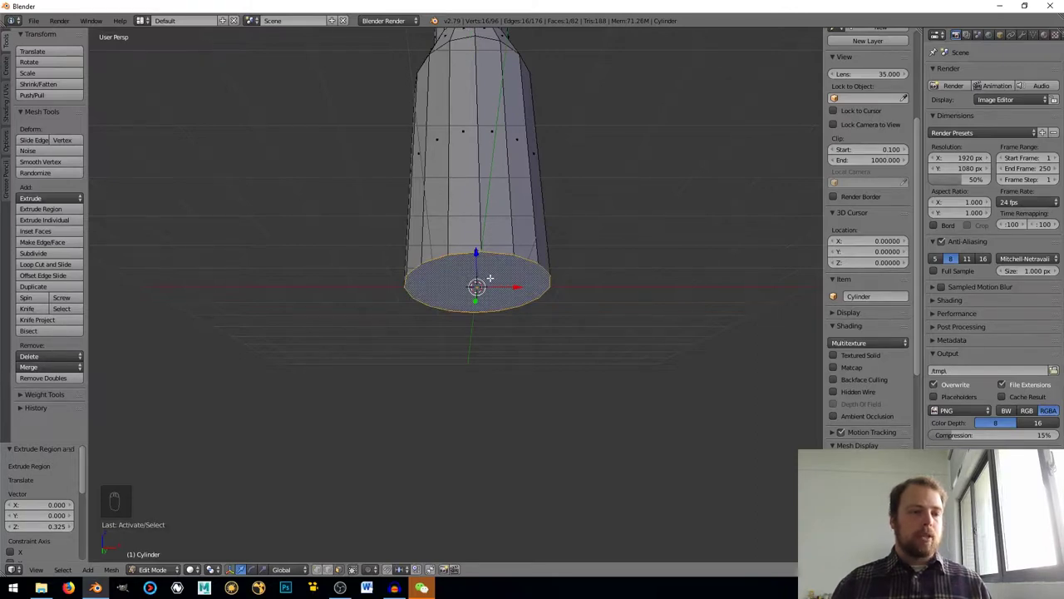
scroll(563, 314, up, 4)
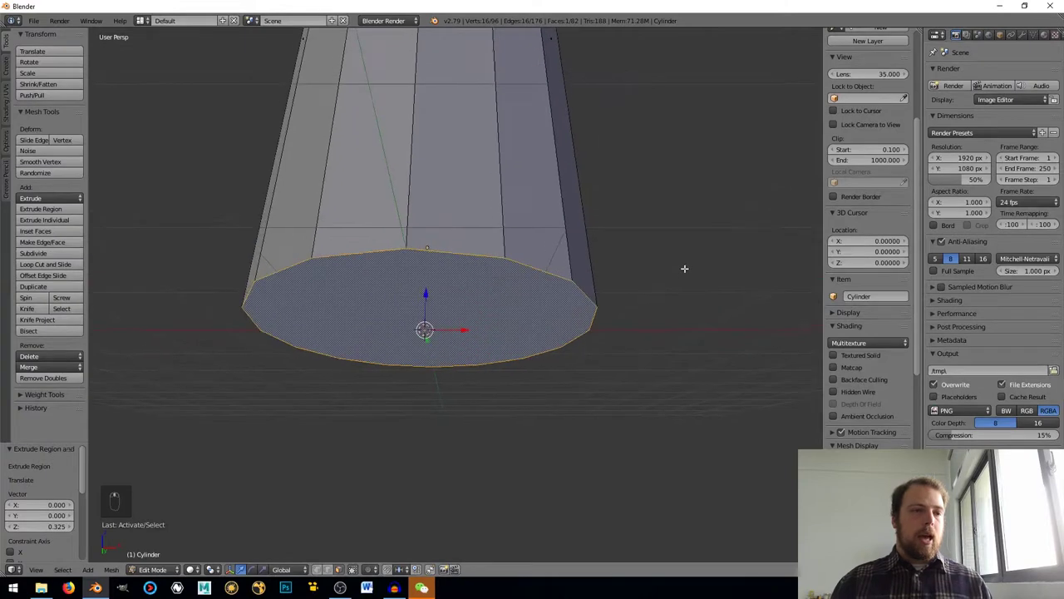
key(e)
key(s)
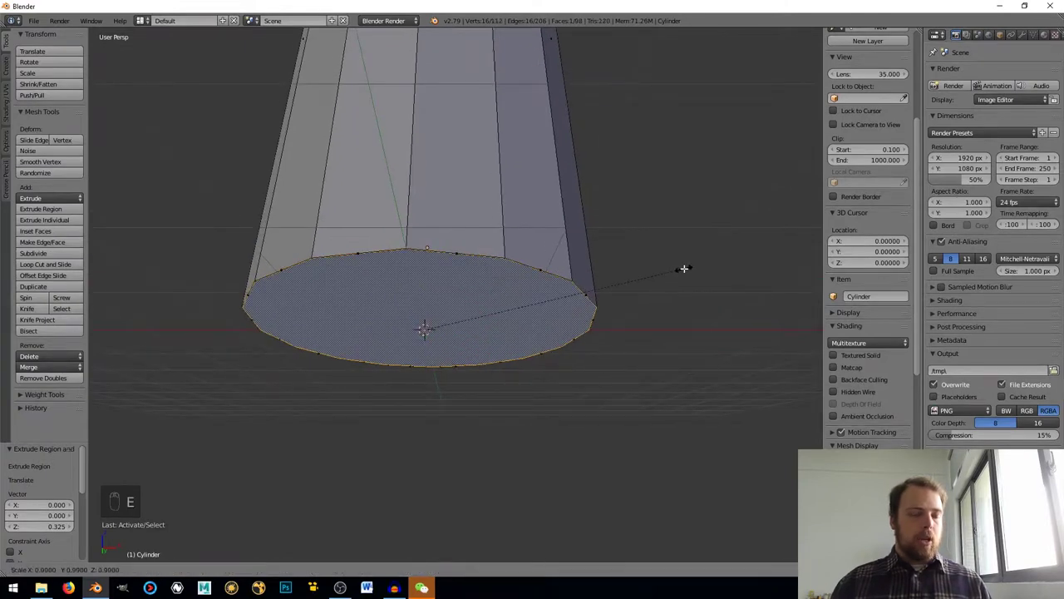
click(605, 272)
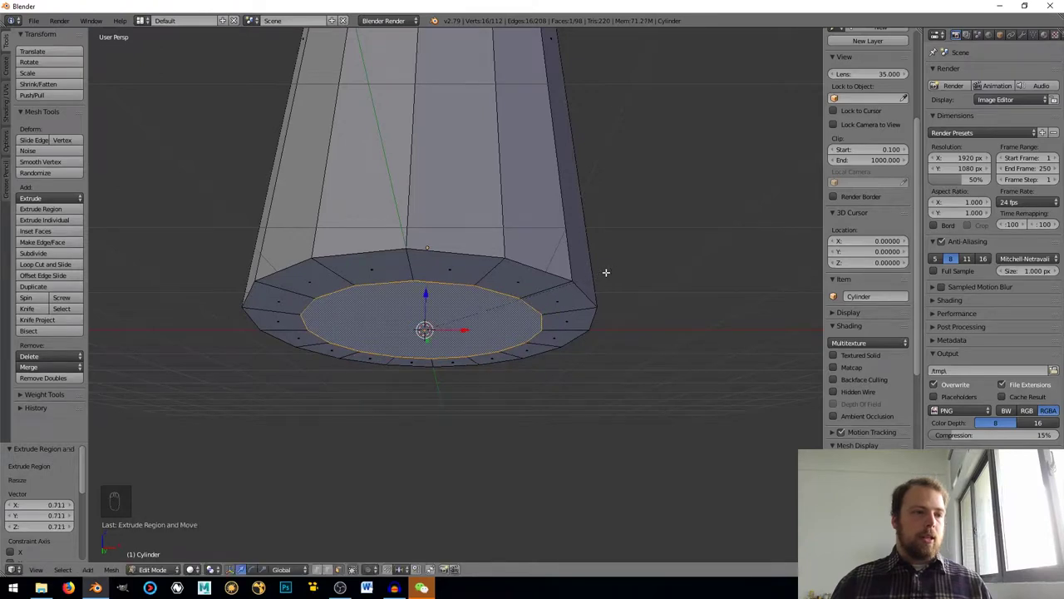
scroll(604, 273, down, 4)
mouse_move(604, 273)
middle_down()
mouse_move(587, 199)
mouse_move(577, 244)
mouse_move(592, 260)
middle_up()
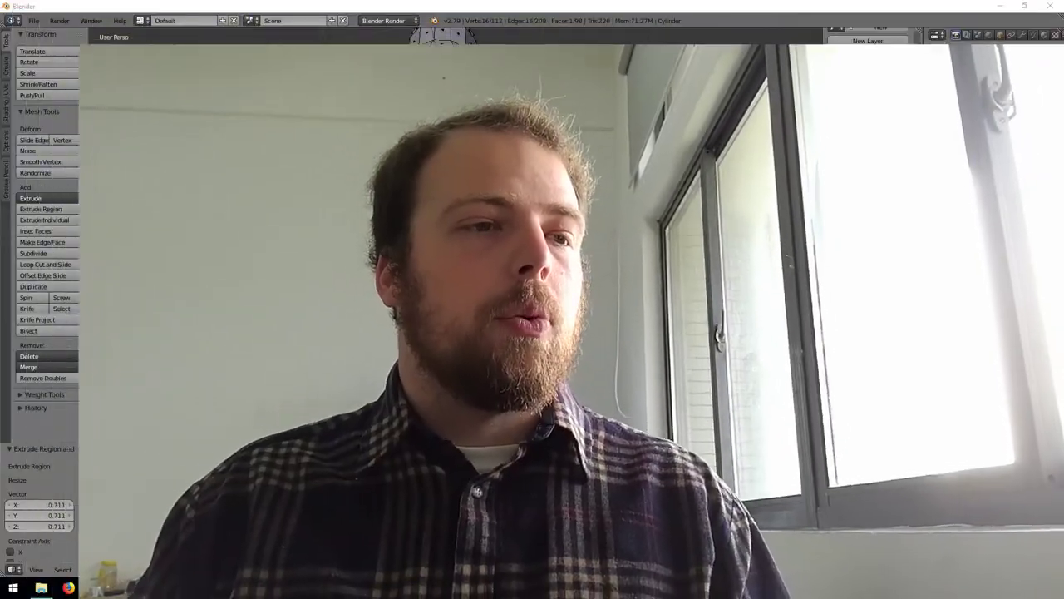
Extrude a smaller inner face and raise it 0.375 on Z into a recessed punt.
scroll(582, 271, up, 3)
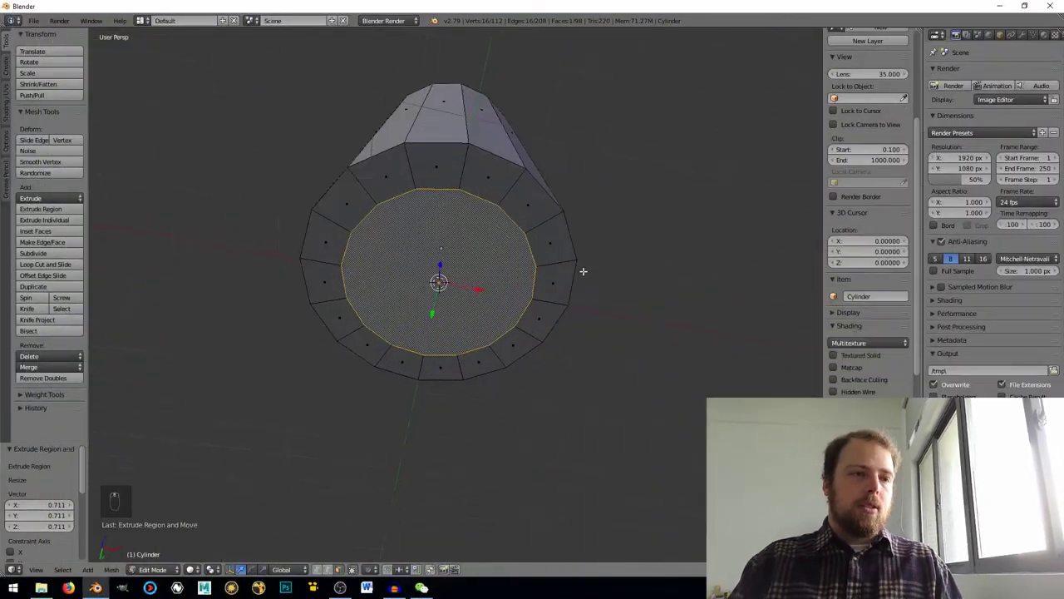
key(e)
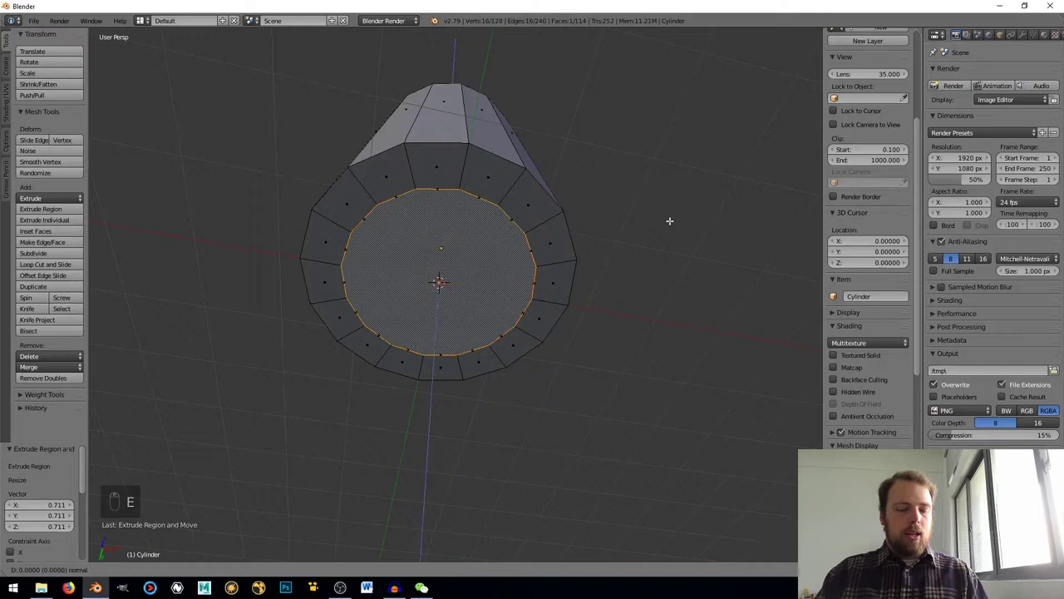
key(s)
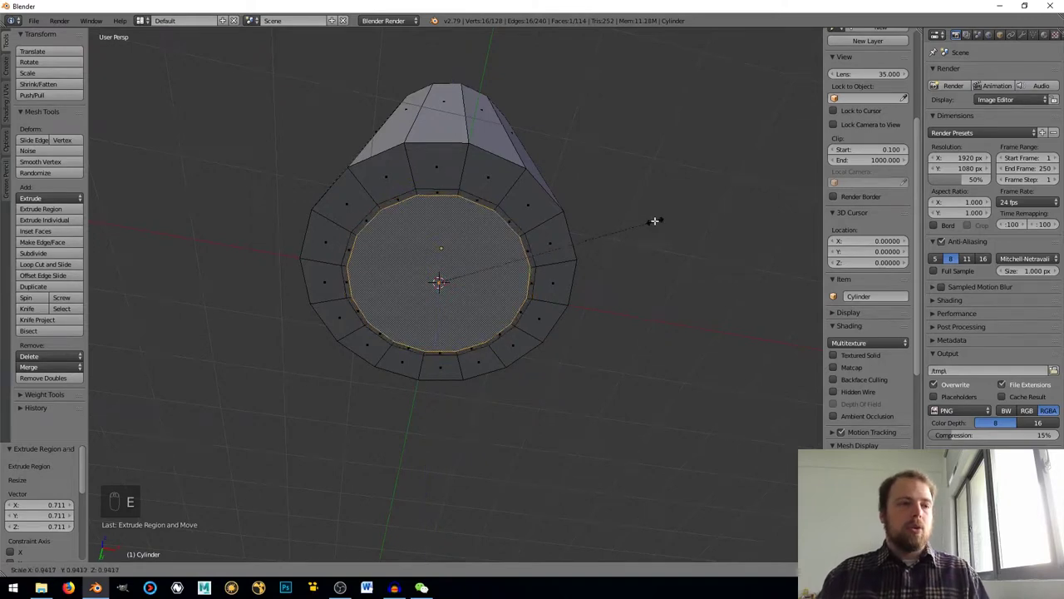
click(579, 230)
middle_drag(580, 230, 334, 269)
key(g)
key(z)
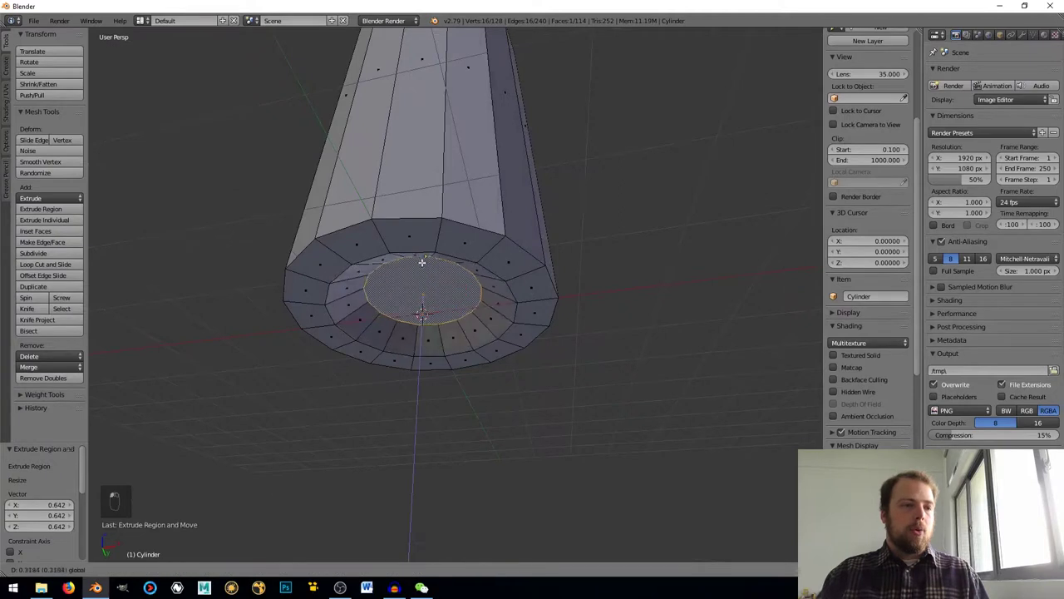
click(432, 274)
middle_drag(433, 274, 478, 288)
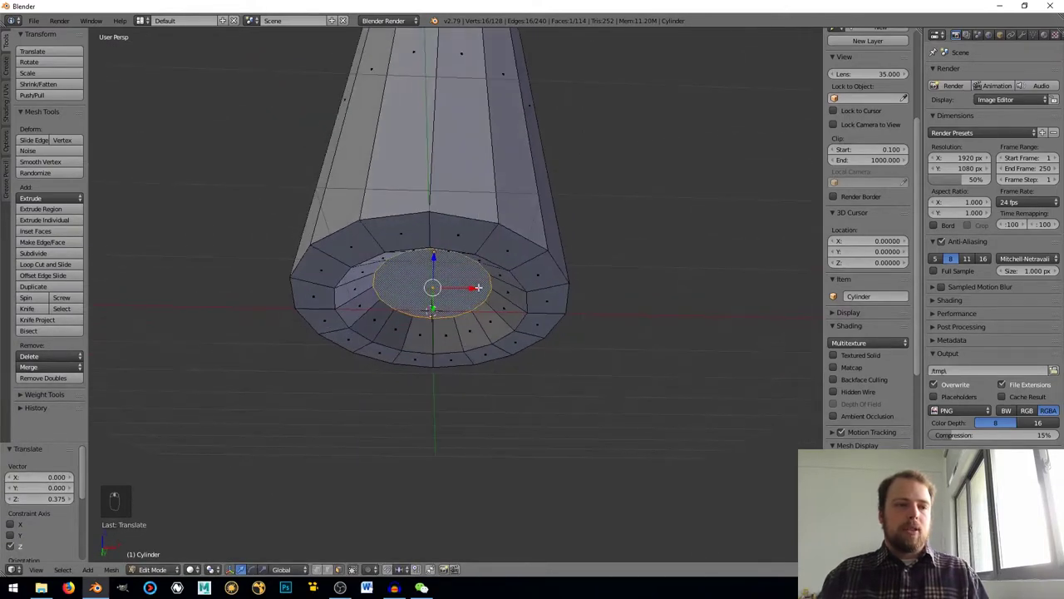
Extrude and shrink the end face once more, then merge it At Center into one vertex.
scroll(434, 295, up, 4)
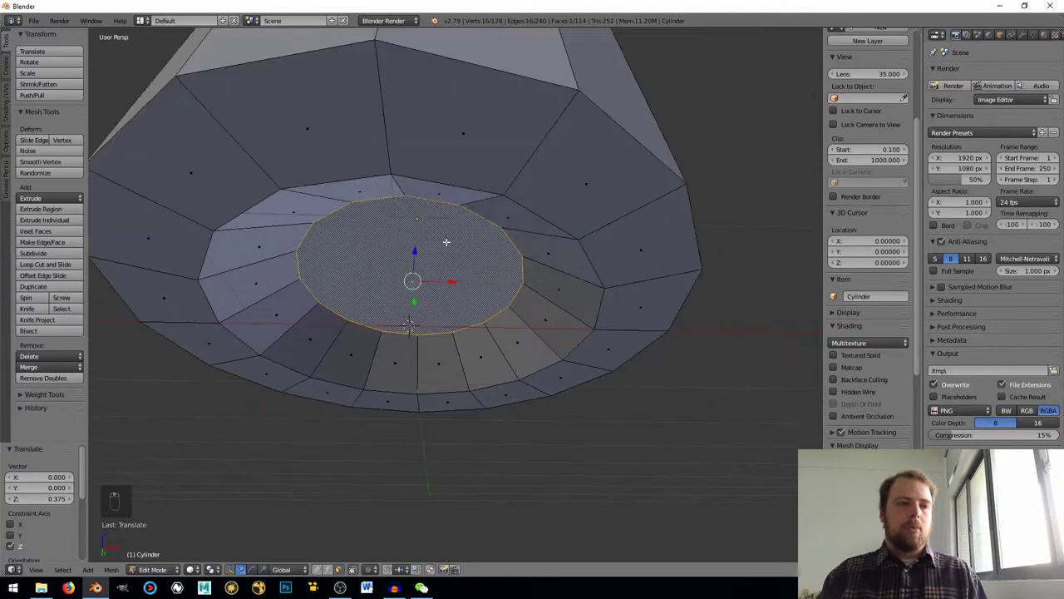
middle_drag(447, 242, 440, 276)
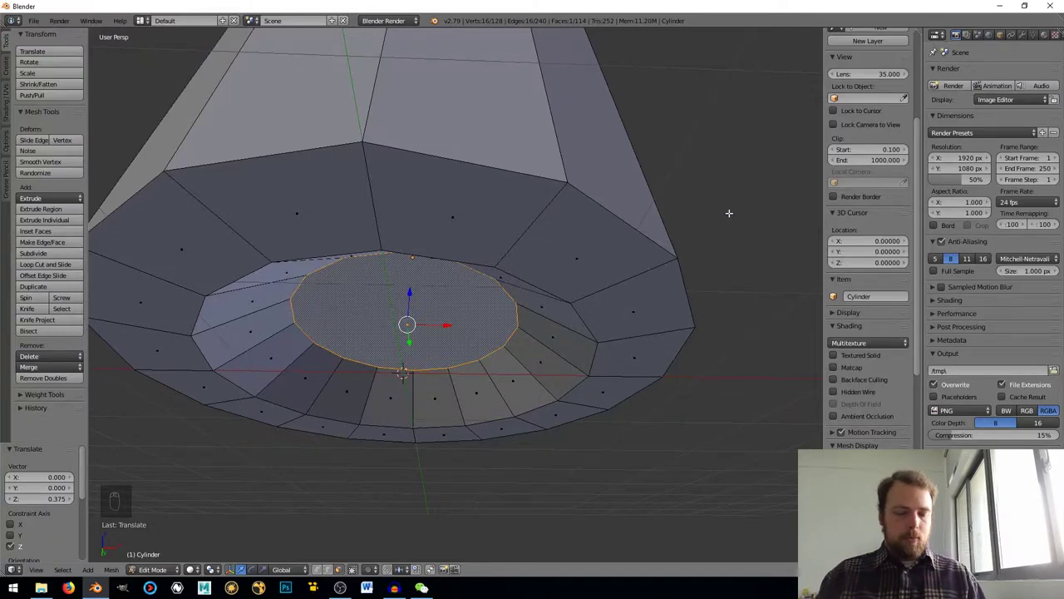
key(e)
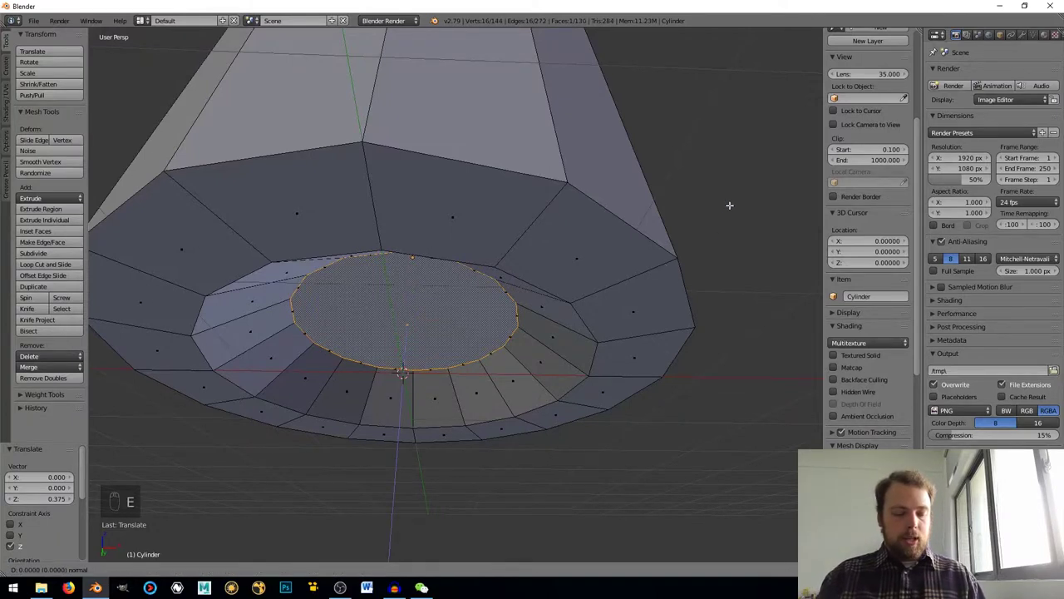
key(s)
click(615, 218)
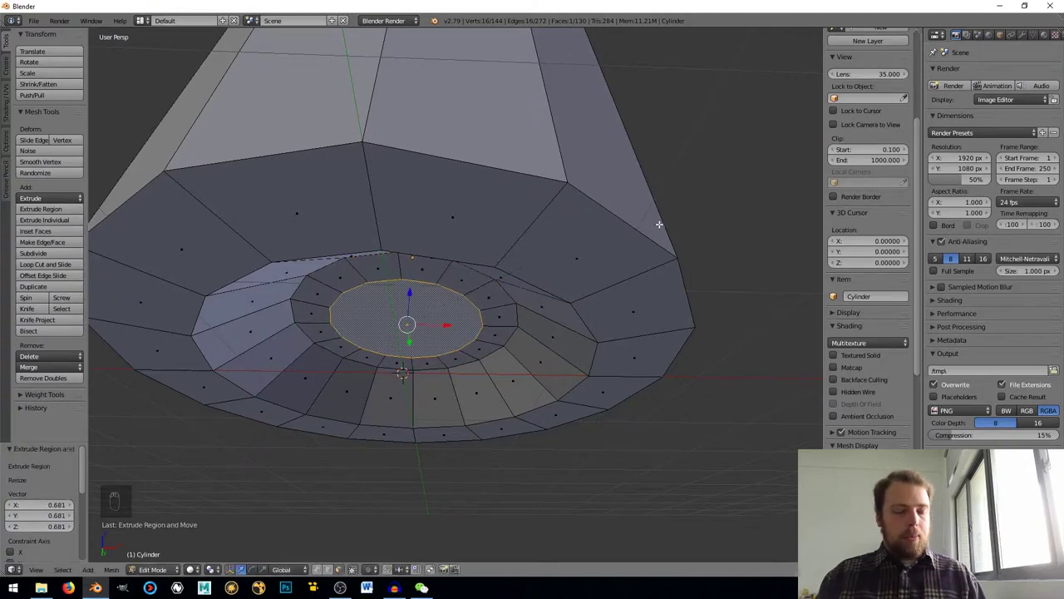
key(alt+m)
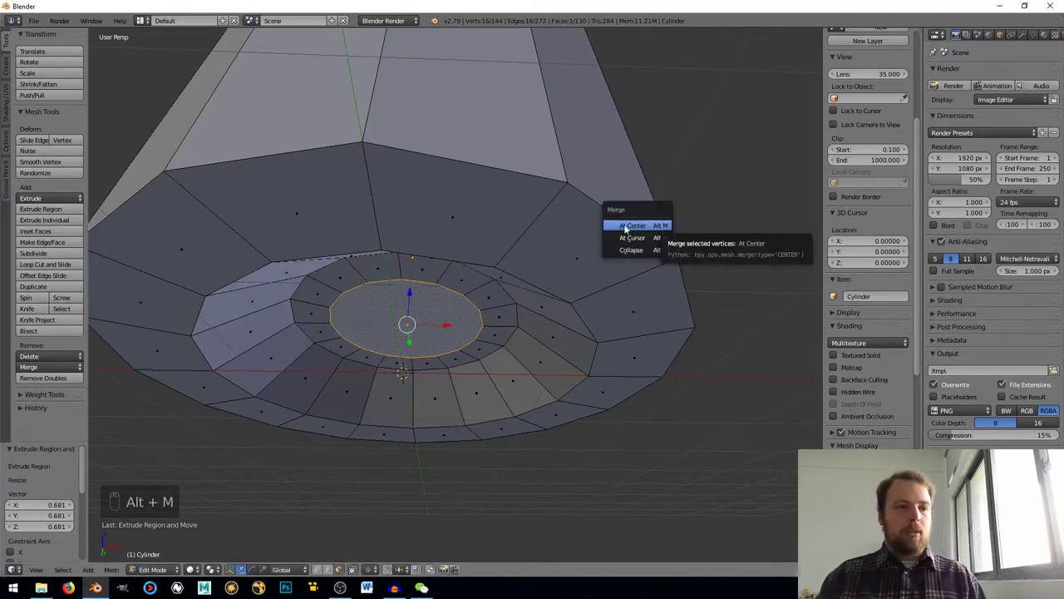
click(632, 226)
middle_drag(637, 224, 498, 278)
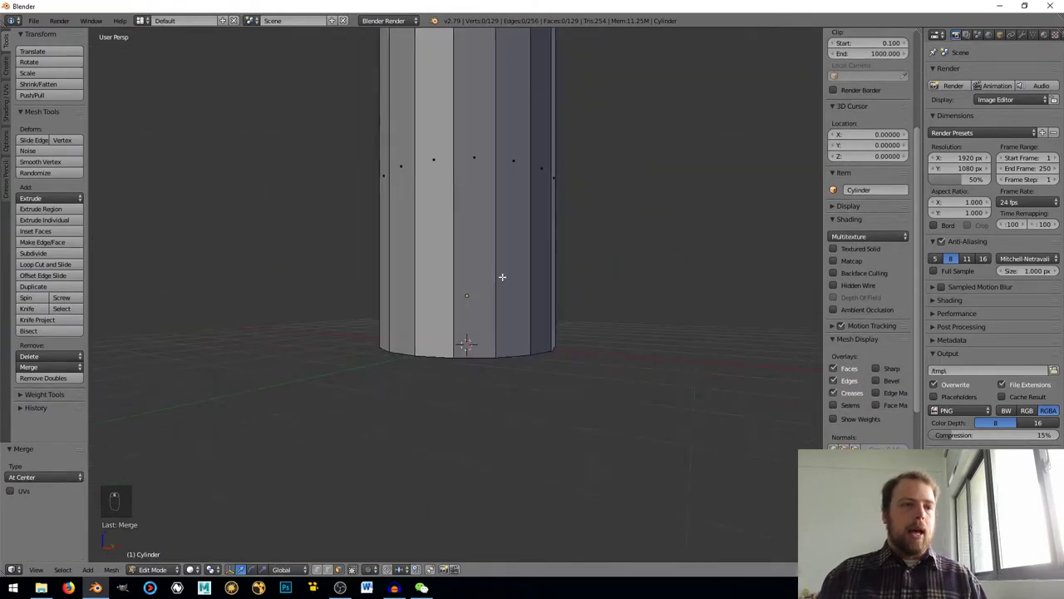
Add an edge loop near the base with Ctrl+R and lower it along Z.
key(ctrl+r)
click(503, 277)
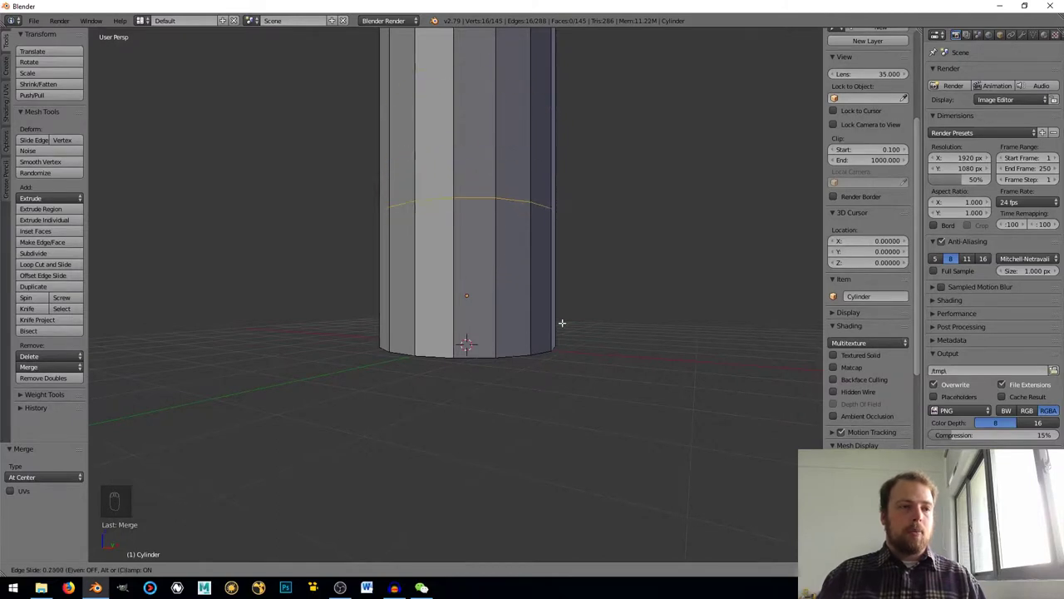
click(582, 439)
middle_drag(582, 435, 463, 247)
key(g)
key(z)
click(468, 268)
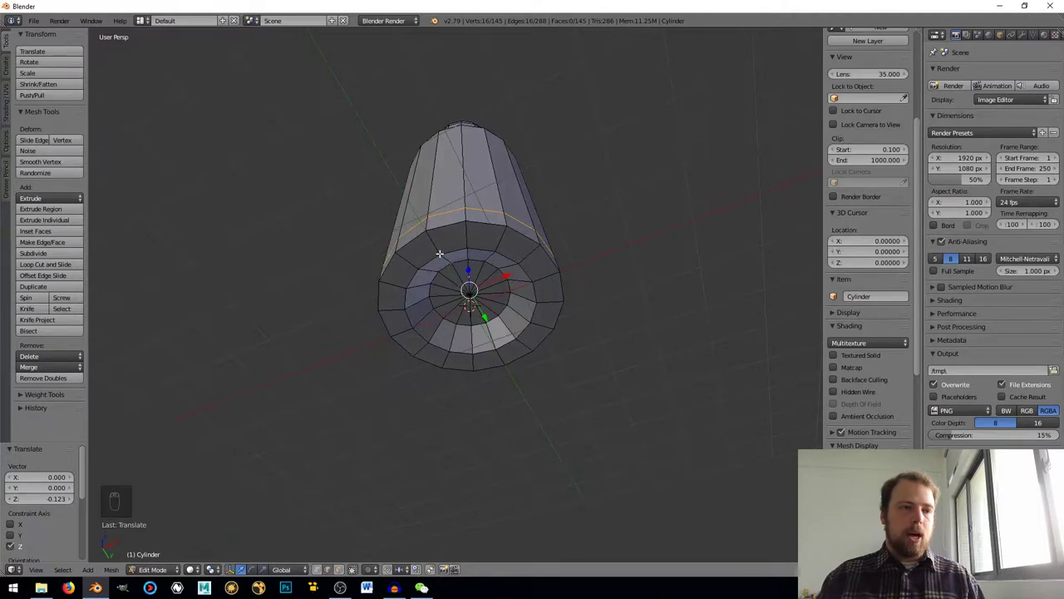
Lower the loop slightly again on Z, closer to the bottom rim, and frame it.
middle_drag(434, 241, 422, 291)
scroll(424, 272, up, 4)
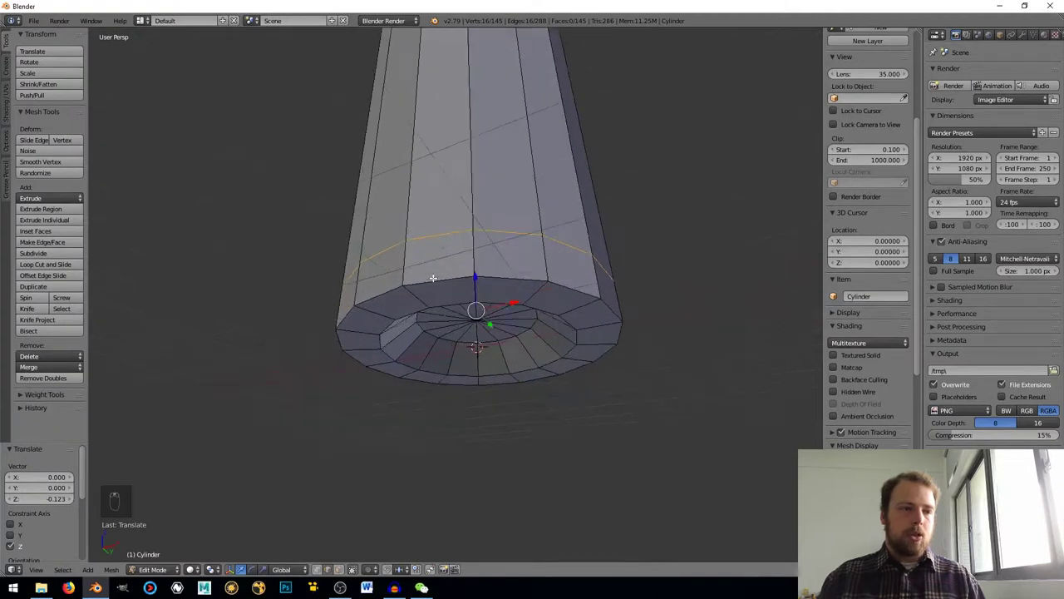
key(g)
key(z)
click(486, 283)
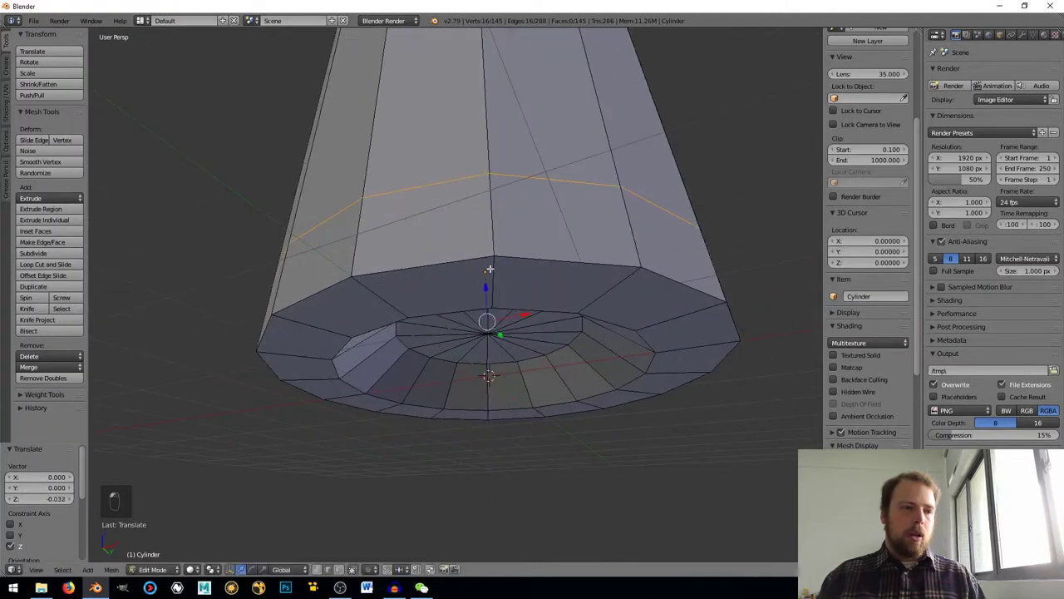
key(KP_Decimal)
middle_drag(487, 262, 449, 258)
Bevel the bottle's bottom rim loop at 0.375 with 3 segments for a rounded base.
alt+right_click(418, 223)
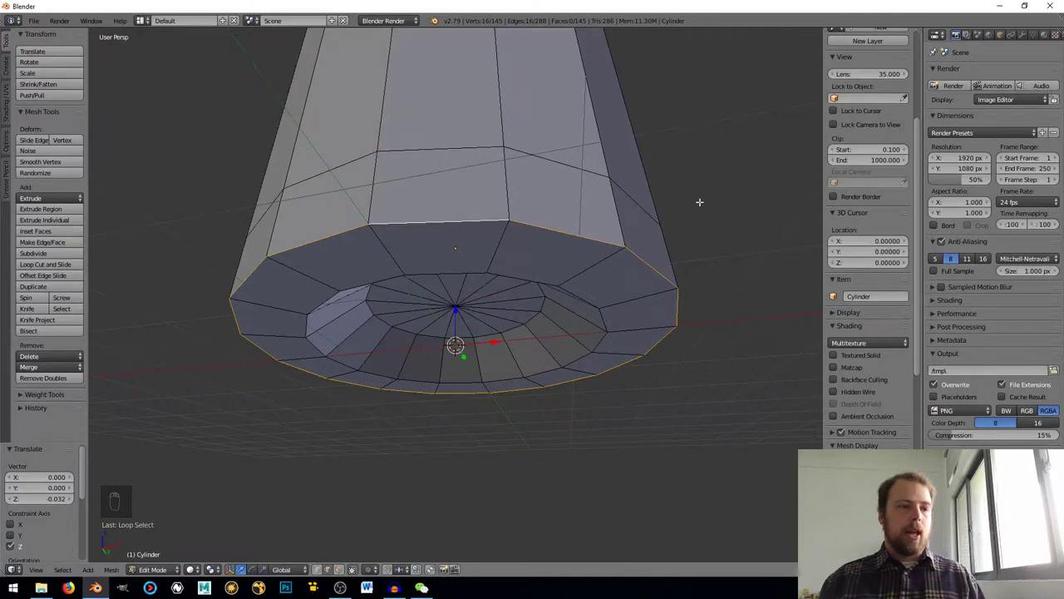
middle_drag(699, 201, 519, 182)
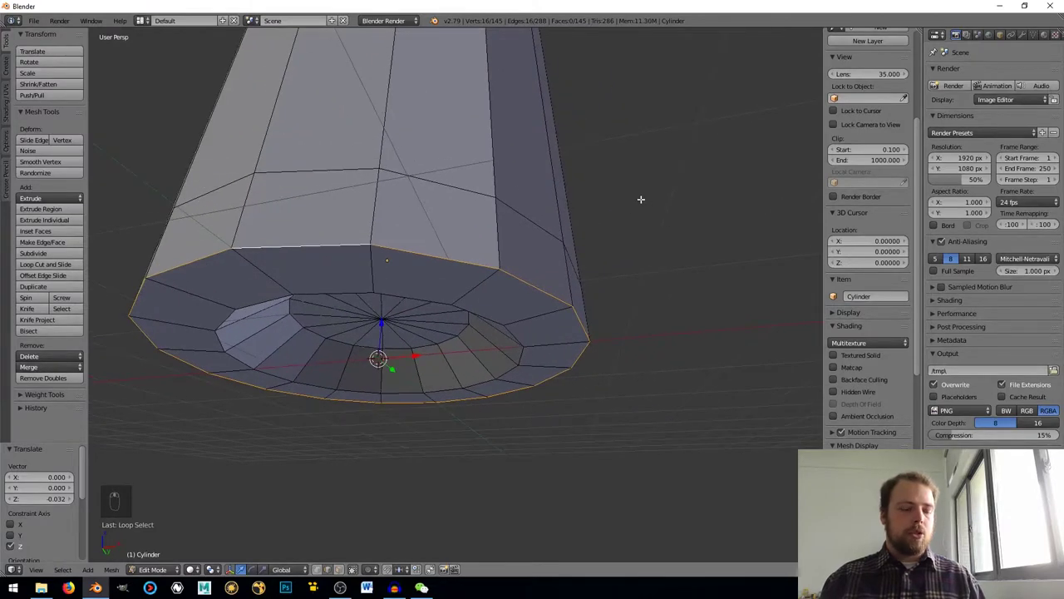
key(ctrl+b)
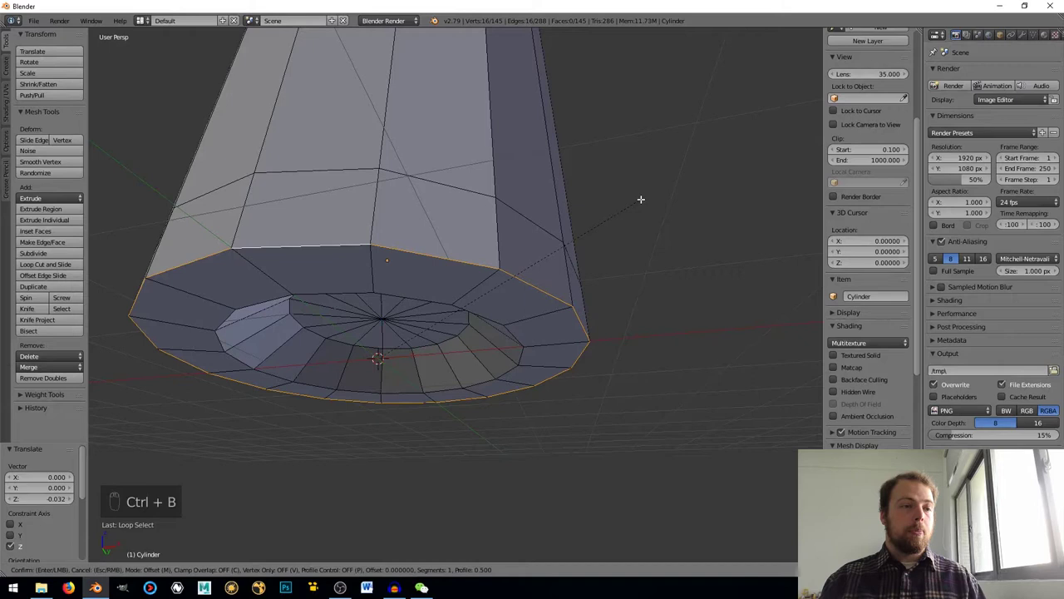
click(685, 185)
middle_drag(686, 185, 671, 240)
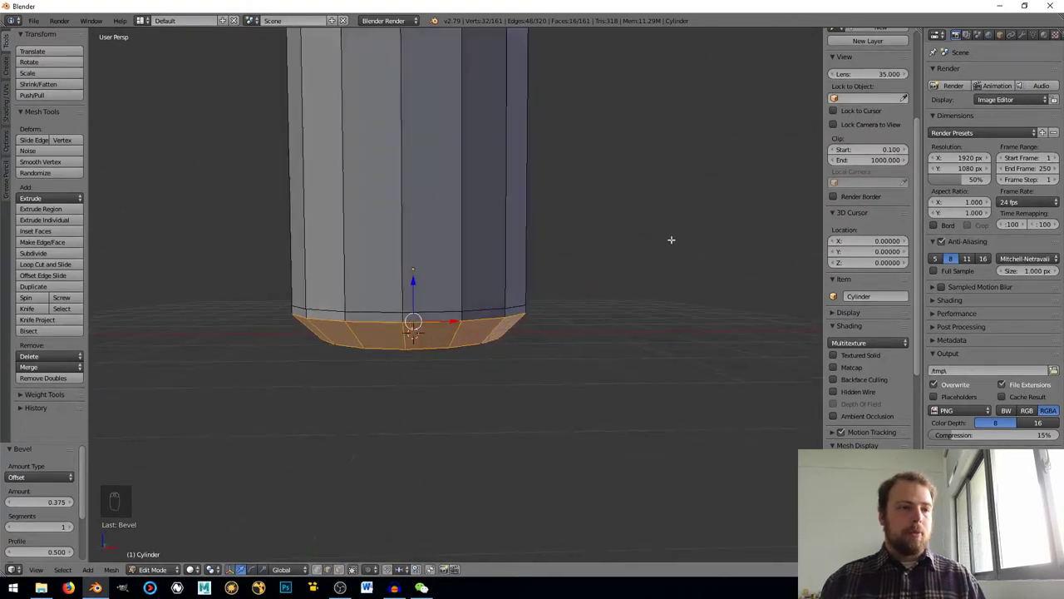
click(73, 527)
click(74, 526)
middle_drag(385, 370, 469, 382)
scroll(444, 380, down, 3)
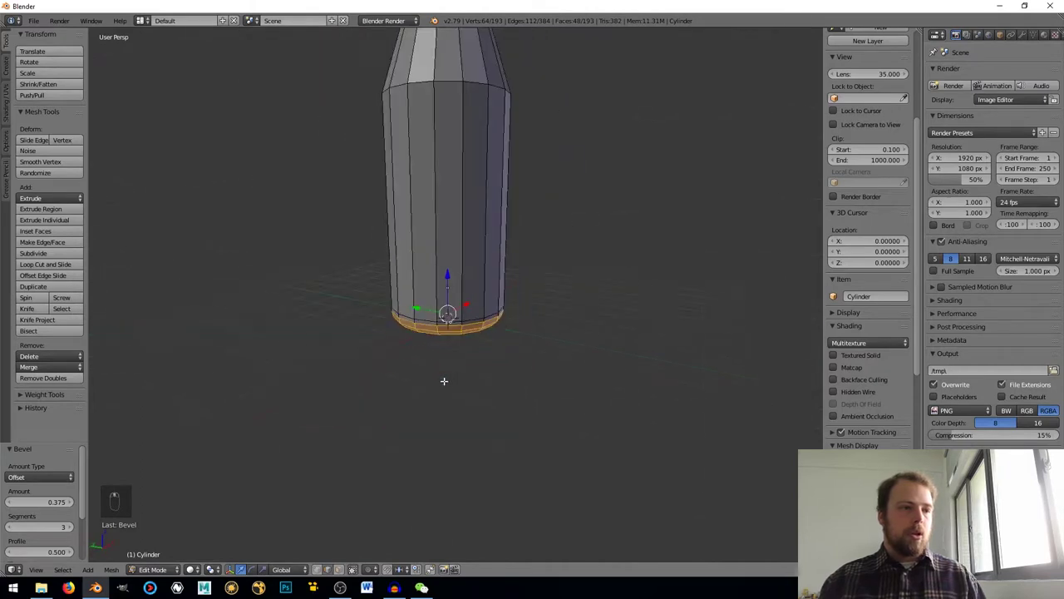
mouse_move(435, 254)
middle_down()
mouse_move(427, 361)
mouse_move(375, 385)
mouse_move(455, 353)
mouse_move(467, 322)
middle_up()
Switch to front orthographic view and centre the bottle over the reference photo.
key(KP_1)
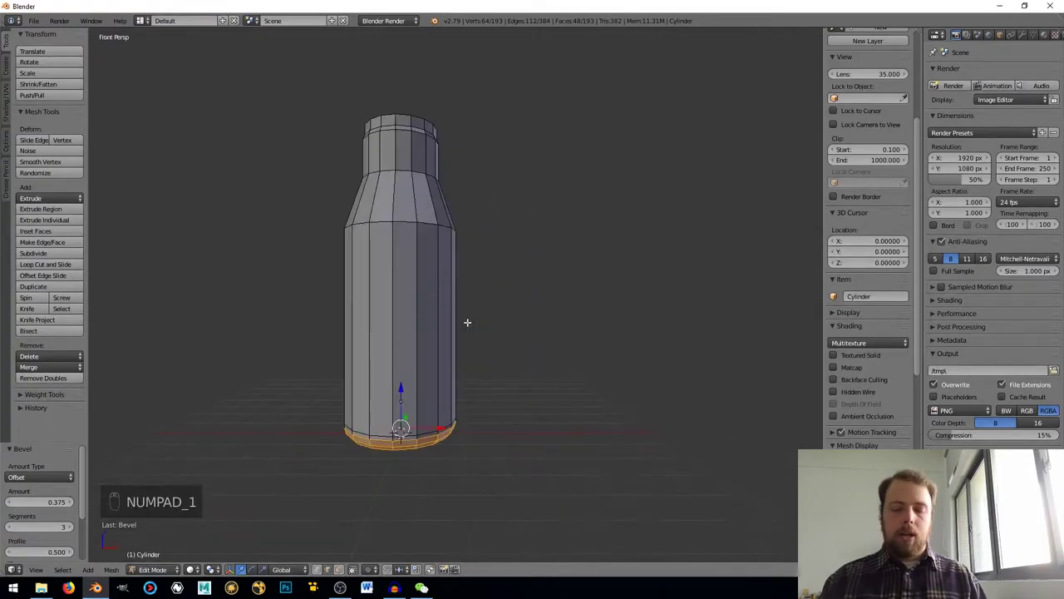
key(KP_5)
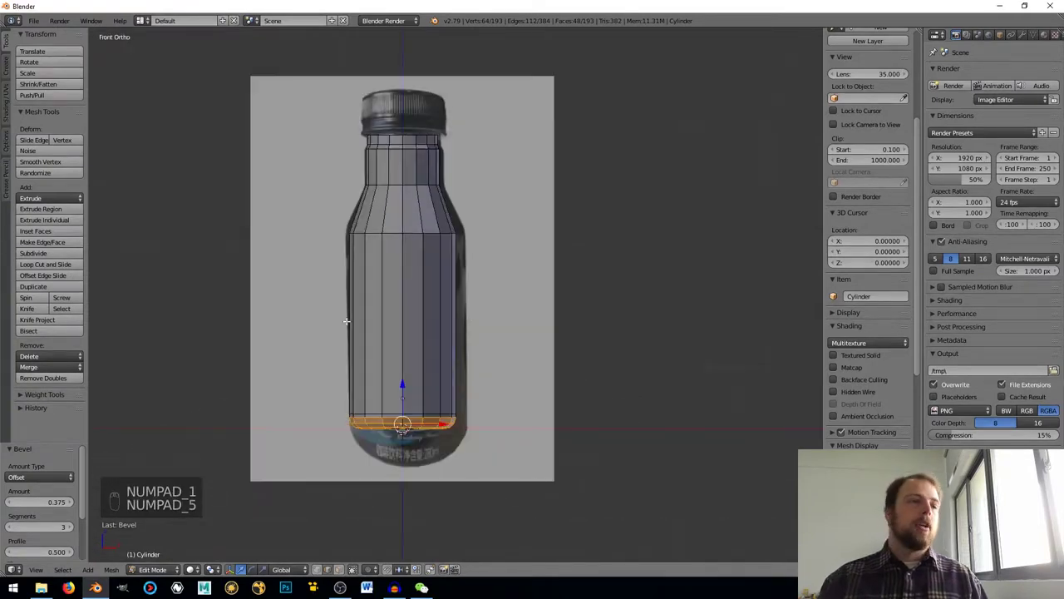
shift+middle_drag(347, 321, 423, 326)
scroll(462, 356, up, 4)
scroll(462, 356, down, 5)
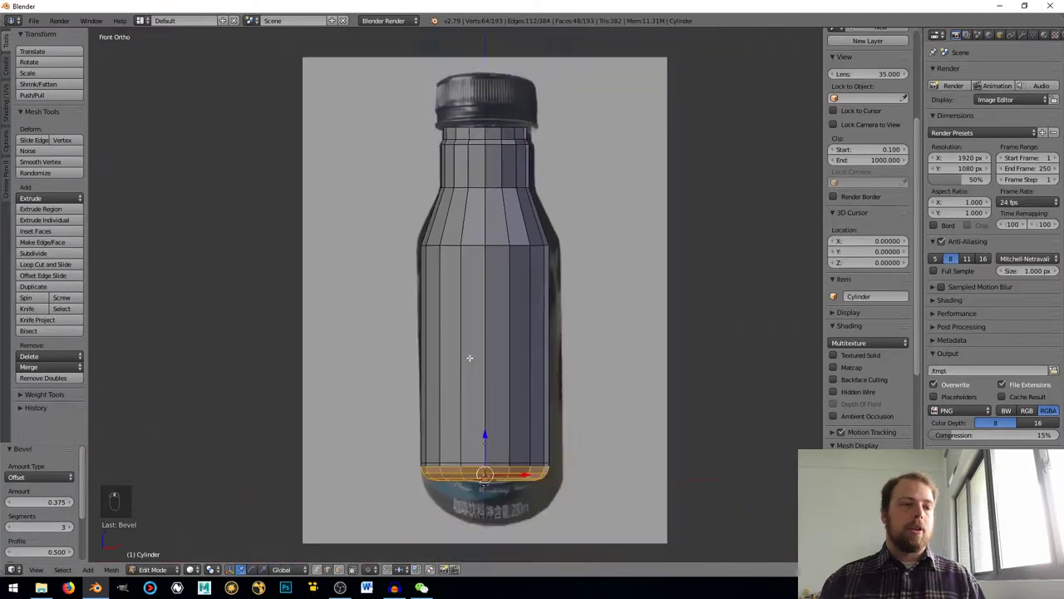
scroll(477, 361, up, 4)
scroll(478, 361, down, 3)
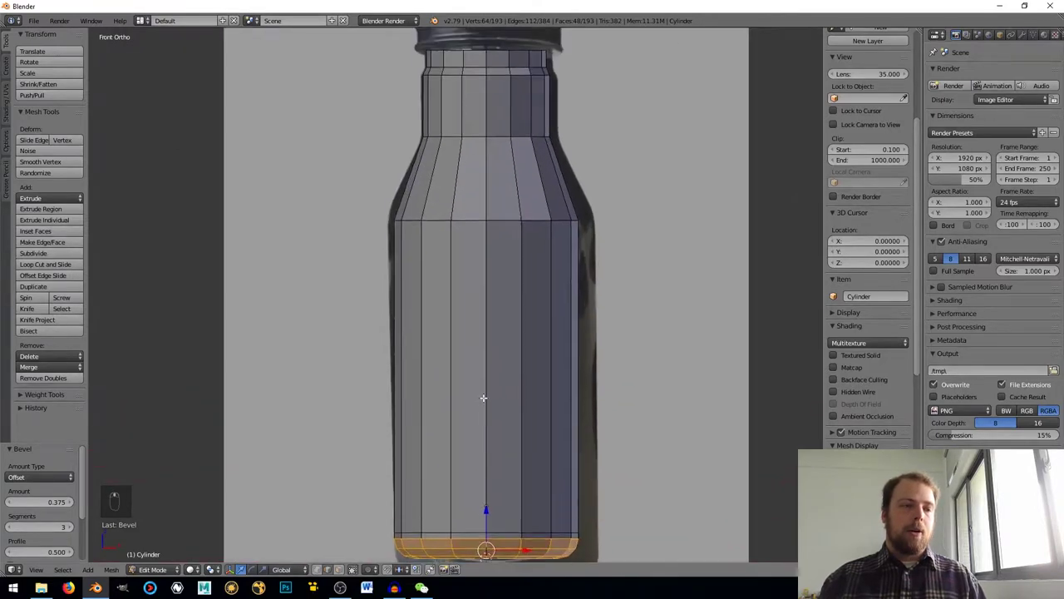
shift+middle_drag(474, 309, 475, 430)
scroll(463, 411, up, 3)
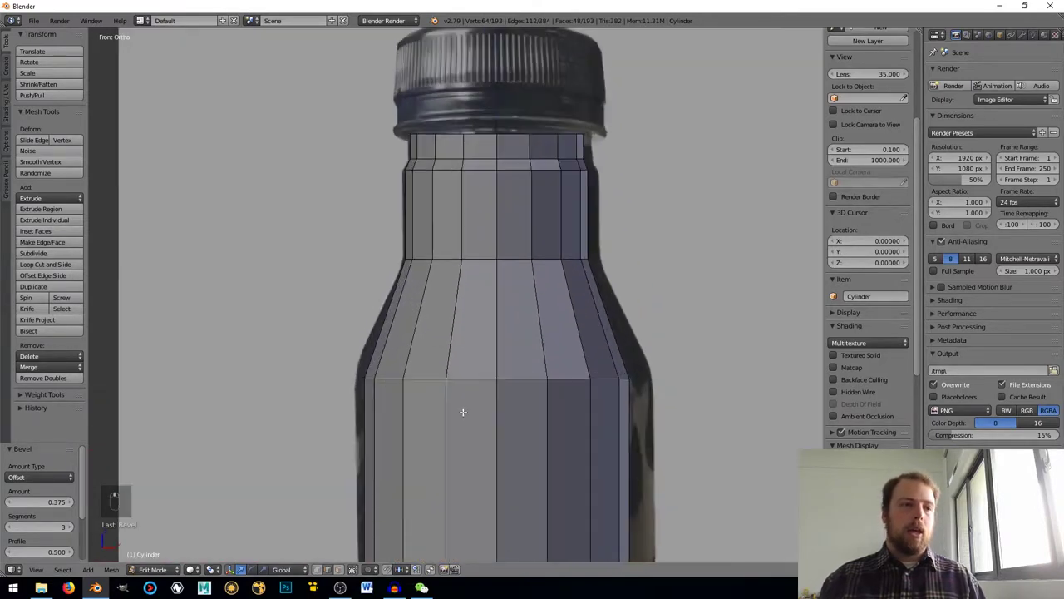
alt+right_click(421, 380)
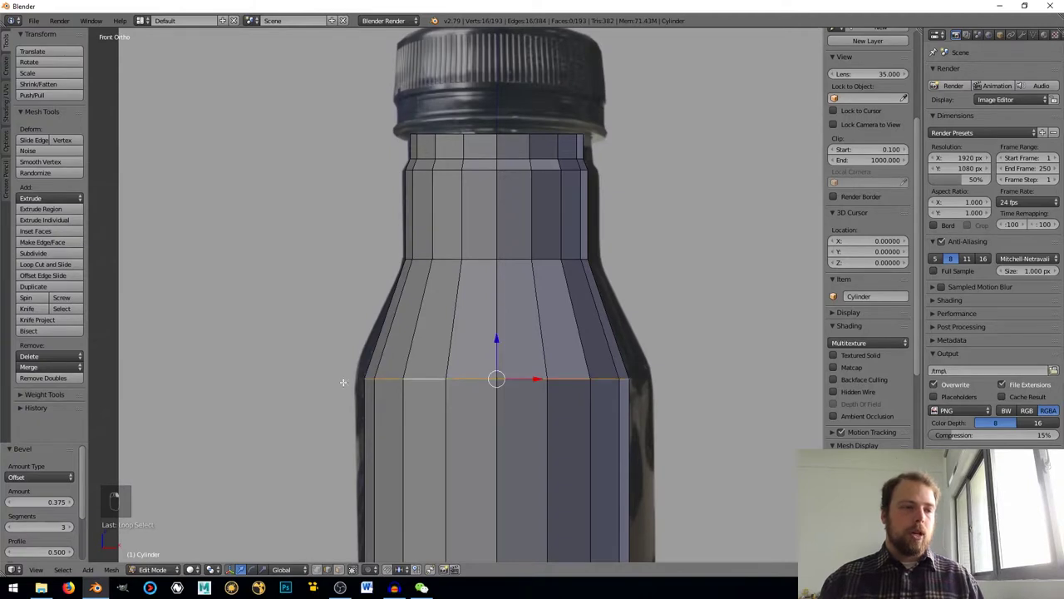
scroll(396, 414, down, 3)
shift+middle_drag(408, 408, 417, 322)
Add loop cuts on the bottle body and near the shoulder with Ctrl+R.
key(ctrl+r)
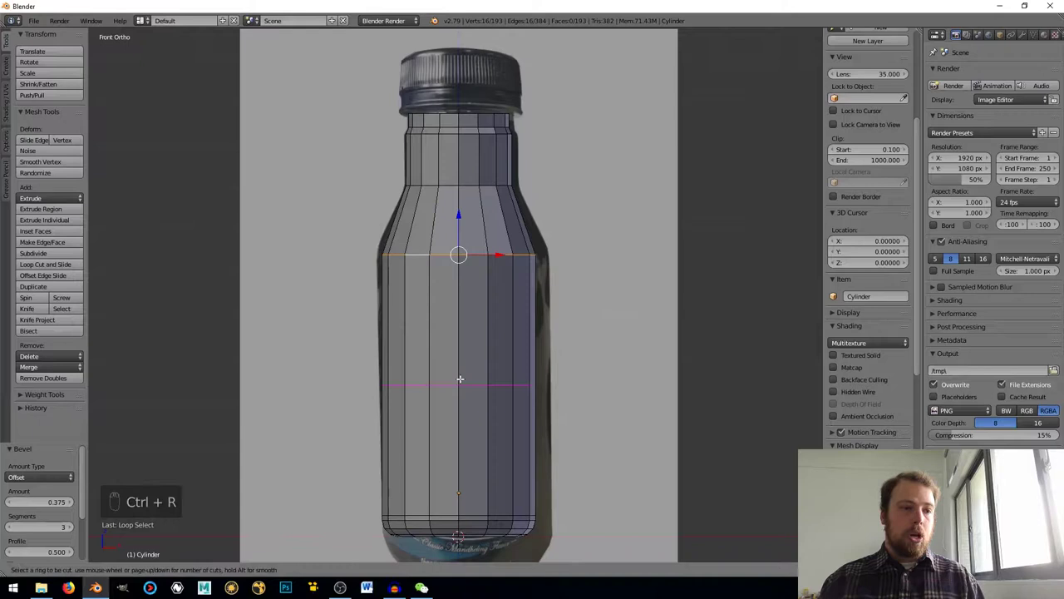
click(459, 376)
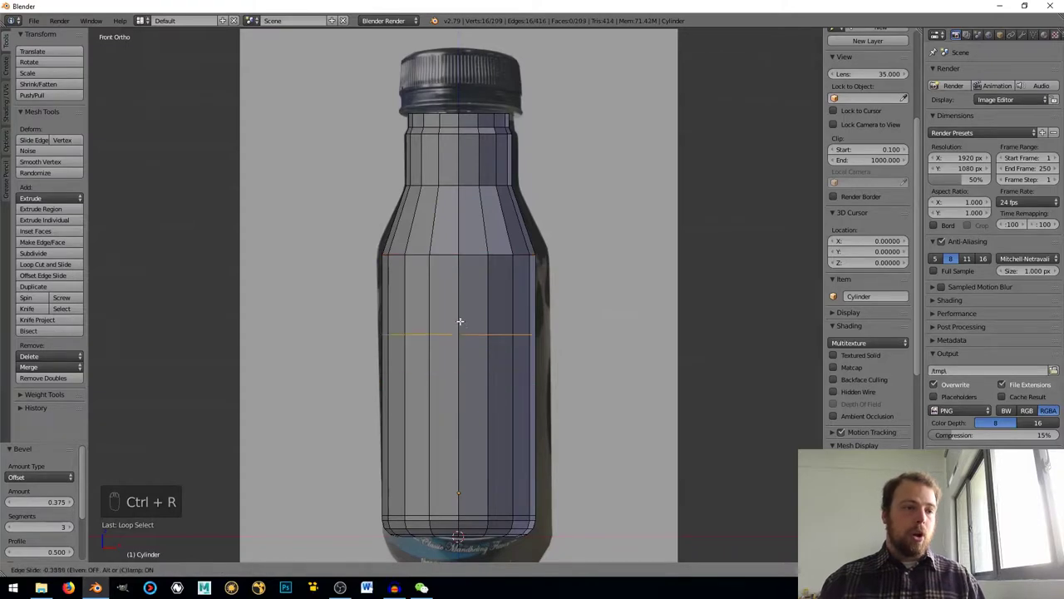
click(458, 278)
key(ctrl+r)
click(437, 220)
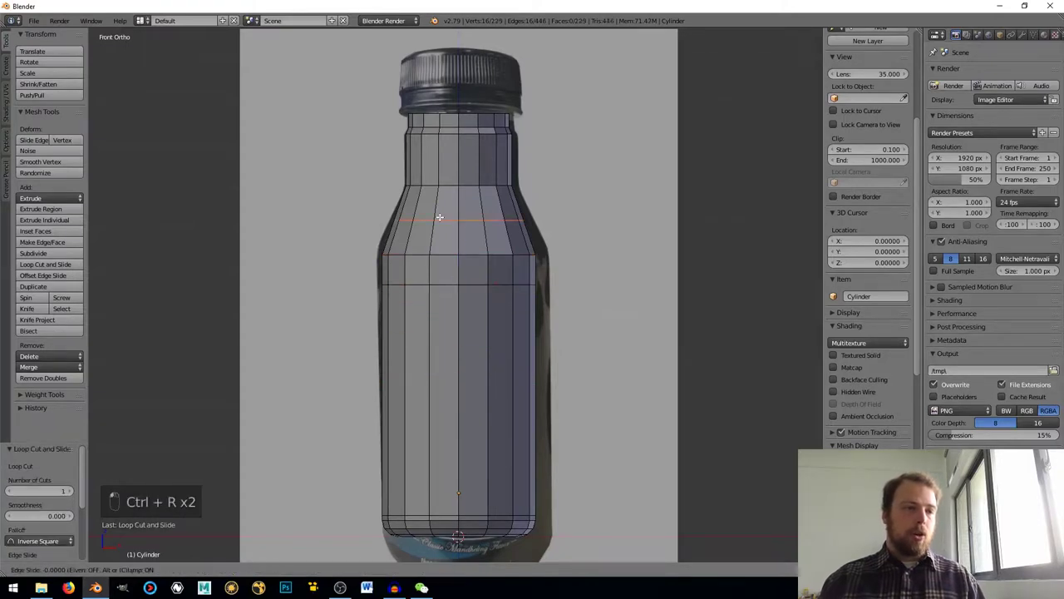
click(440, 226)
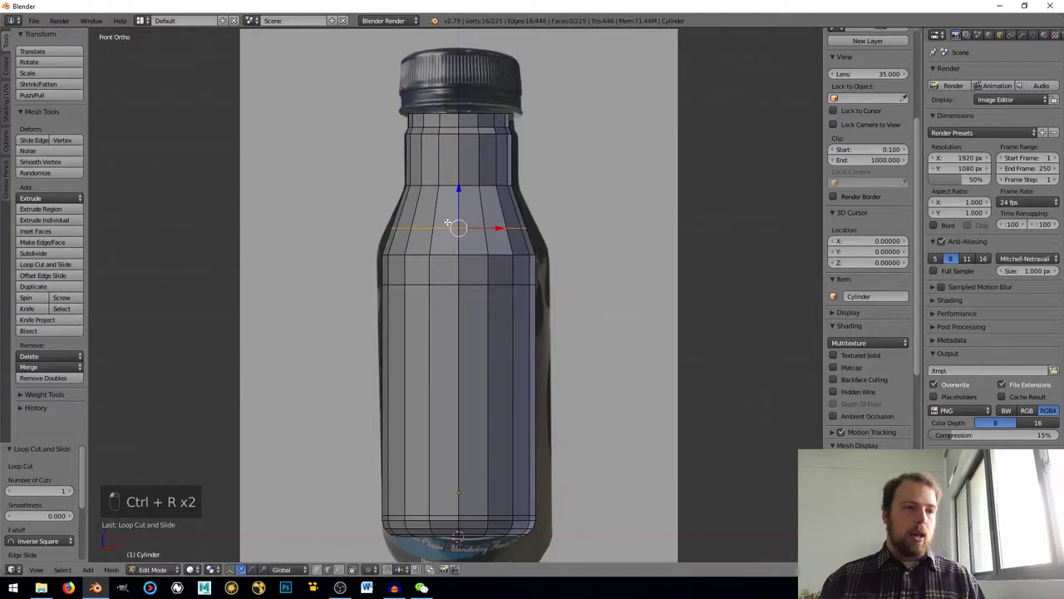
Add two more loop cuts, one on the shoulder and one near the neck.
key(ctrl+r)
click(454, 199)
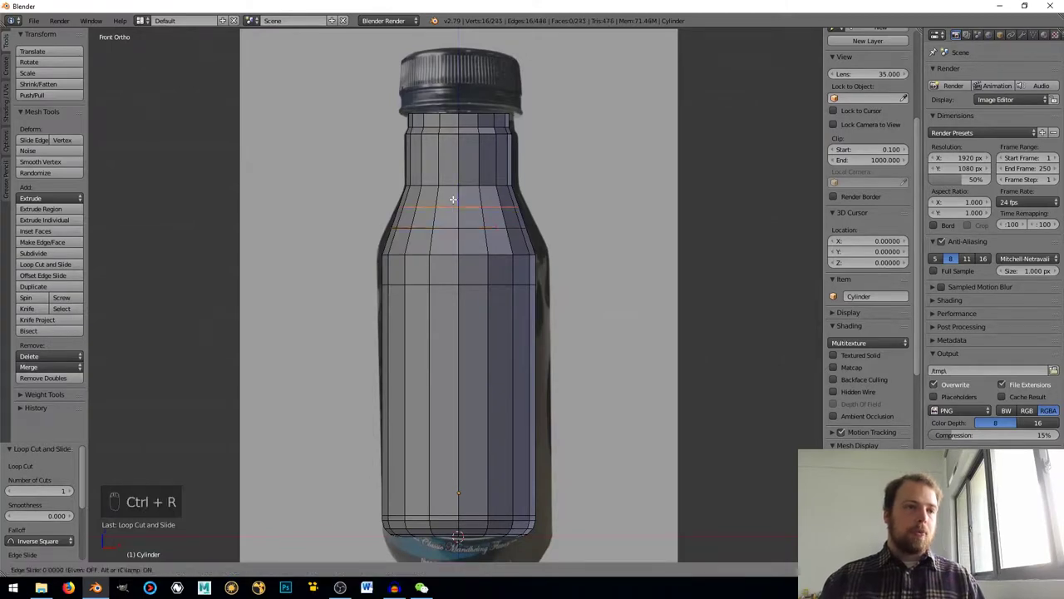
click(453, 189)
key(ctrl+r)
click(454, 161)
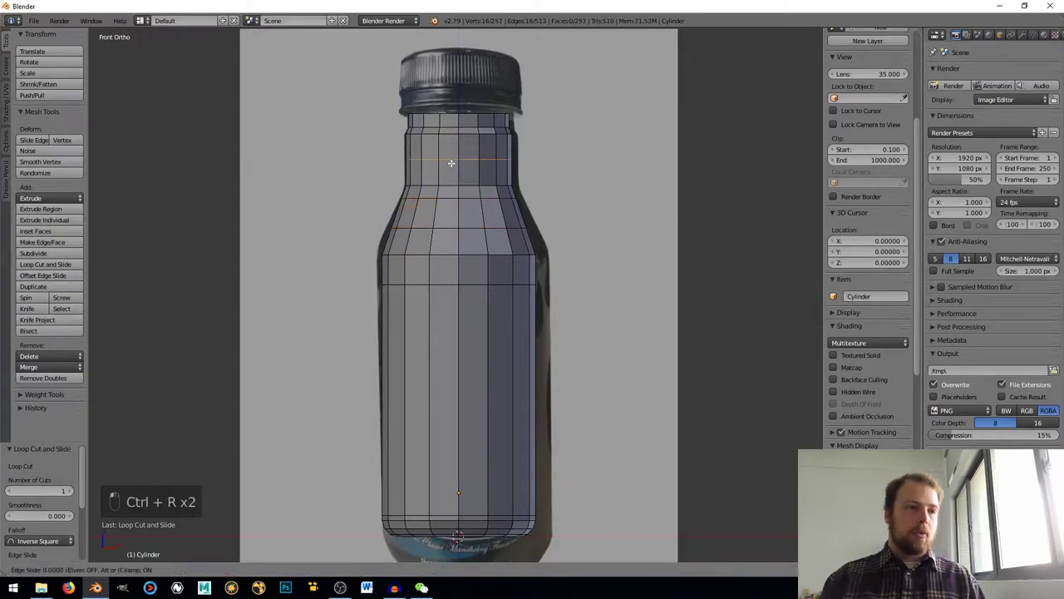
click(455, 173)
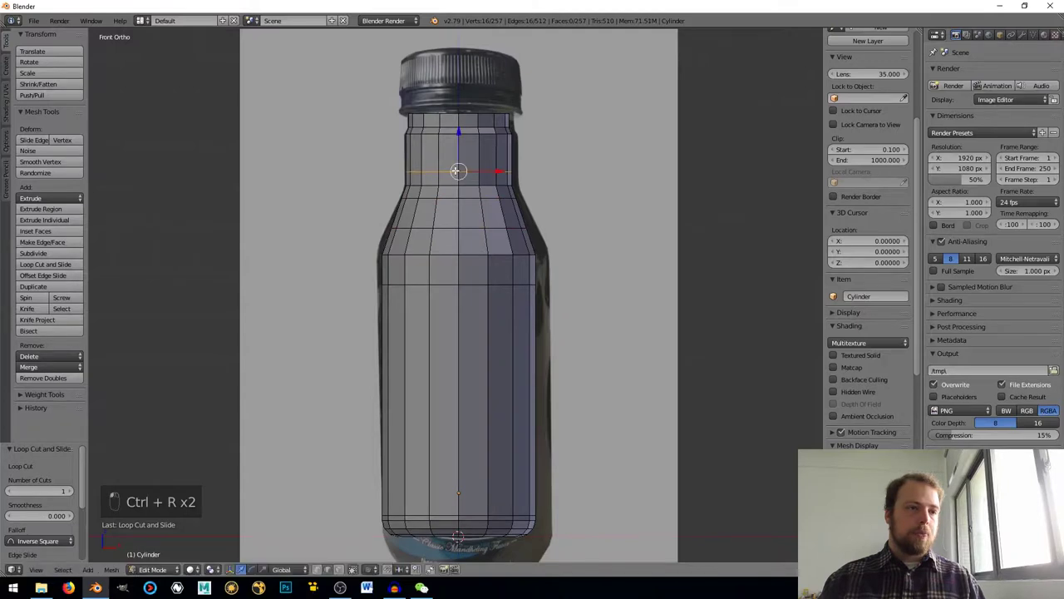
scroll(453, 175, up, 1)
scroll(453, 175, up, 2)
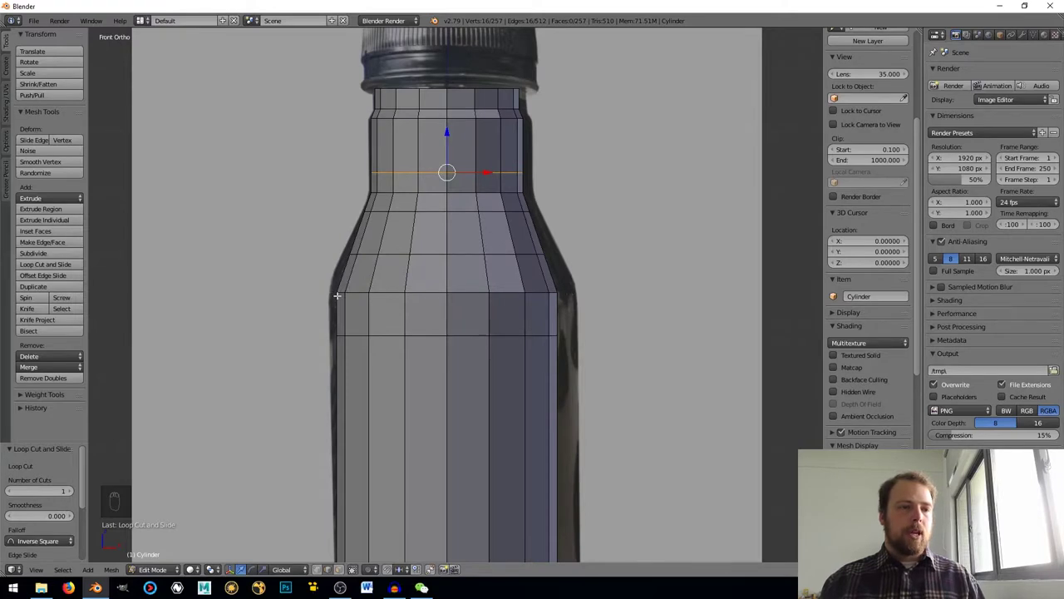
Bevel the shoulder-base edge loop at 0.399 with 3 segments.
alt+right_click(417, 292)
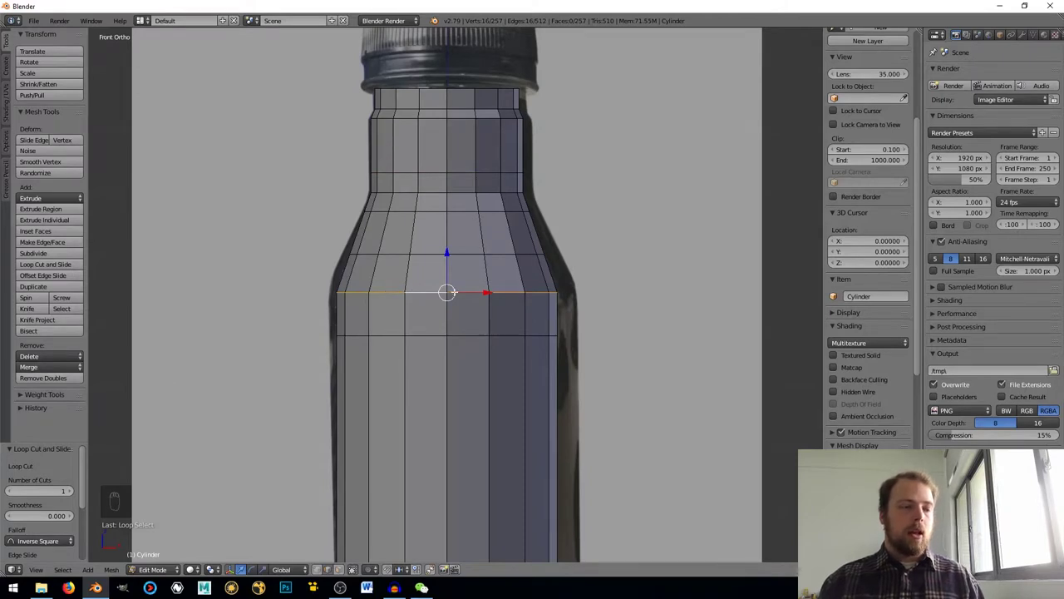
key(ctrl+b)
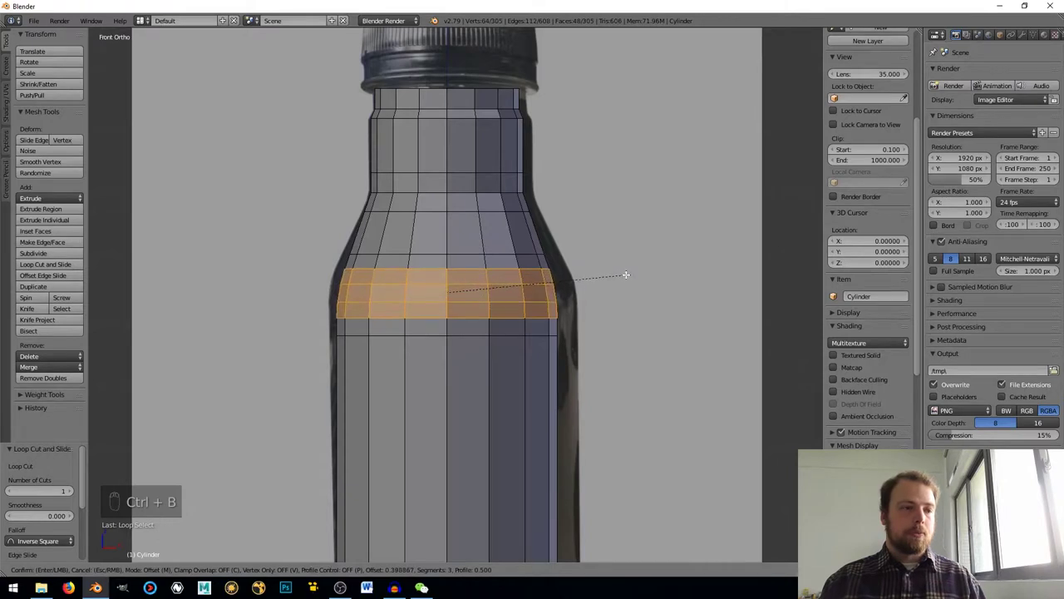
click(626, 275)
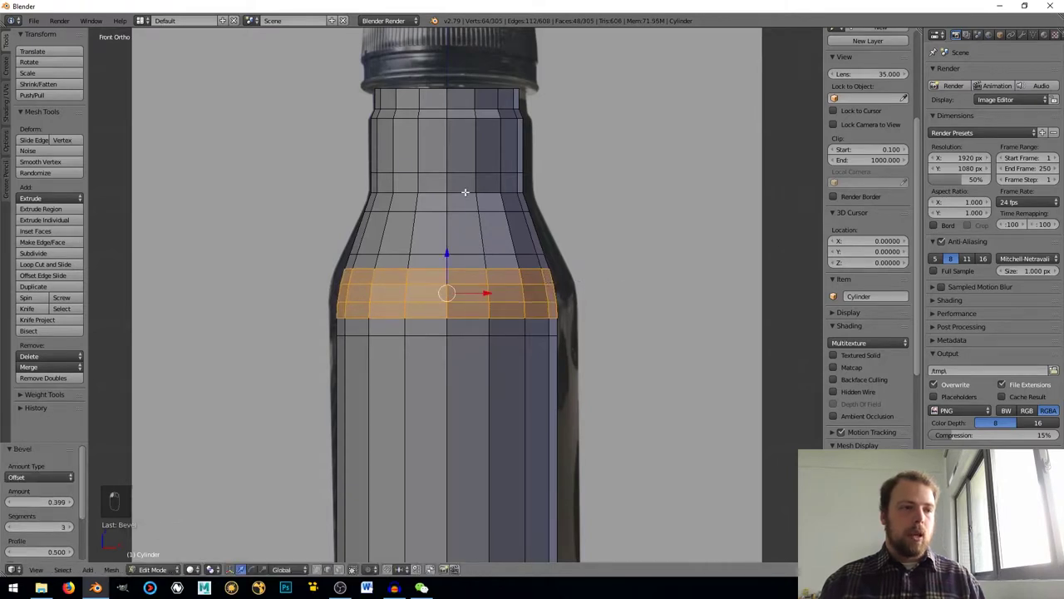
Bevel the loop where the neck meets the shoulder at 0.123 with 3 segments.
alt+right_click(464, 192)
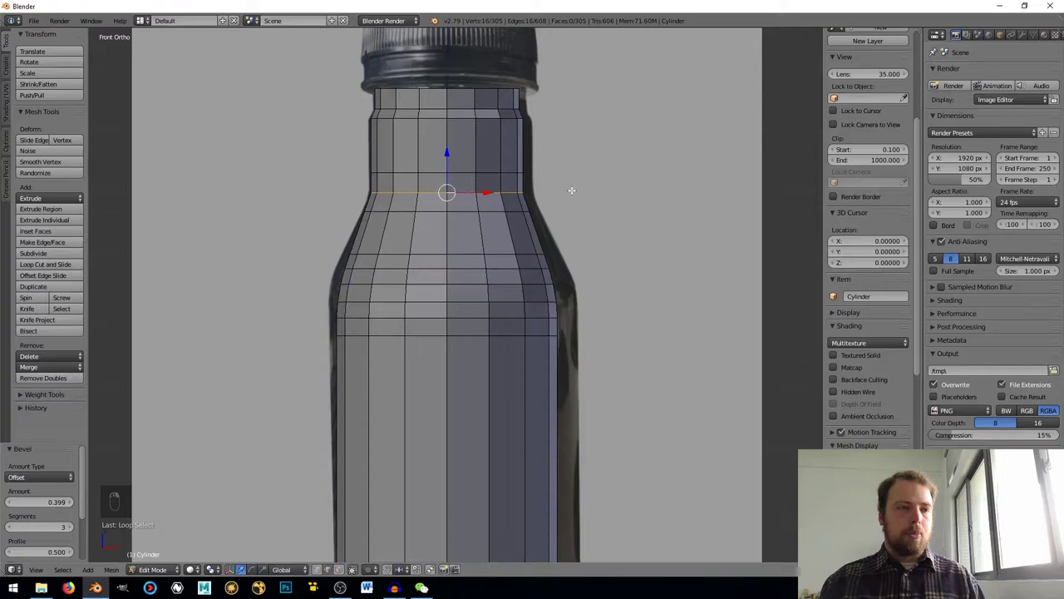
key(ctrl+b)
click(581, 194)
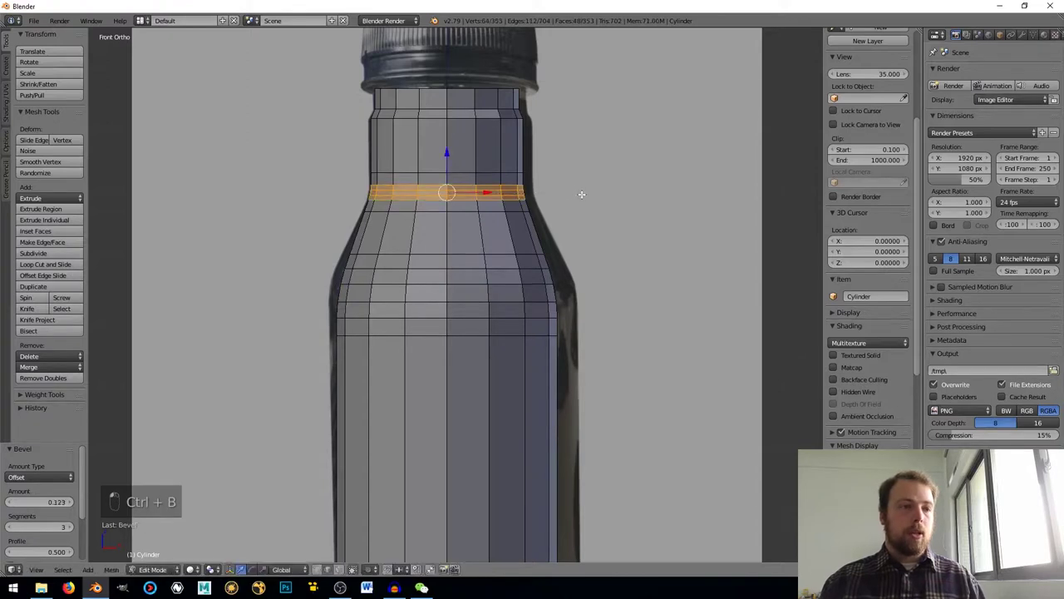
scroll(545, 211, down, 5)
scroll(537, 207, up, 8)
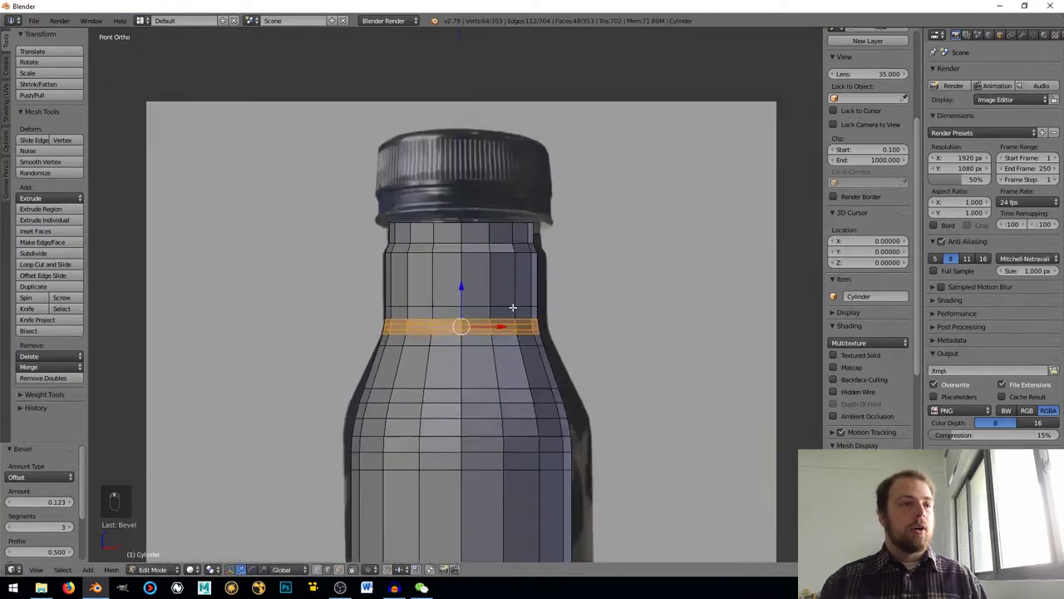
scroll(657, 336, down, 4)
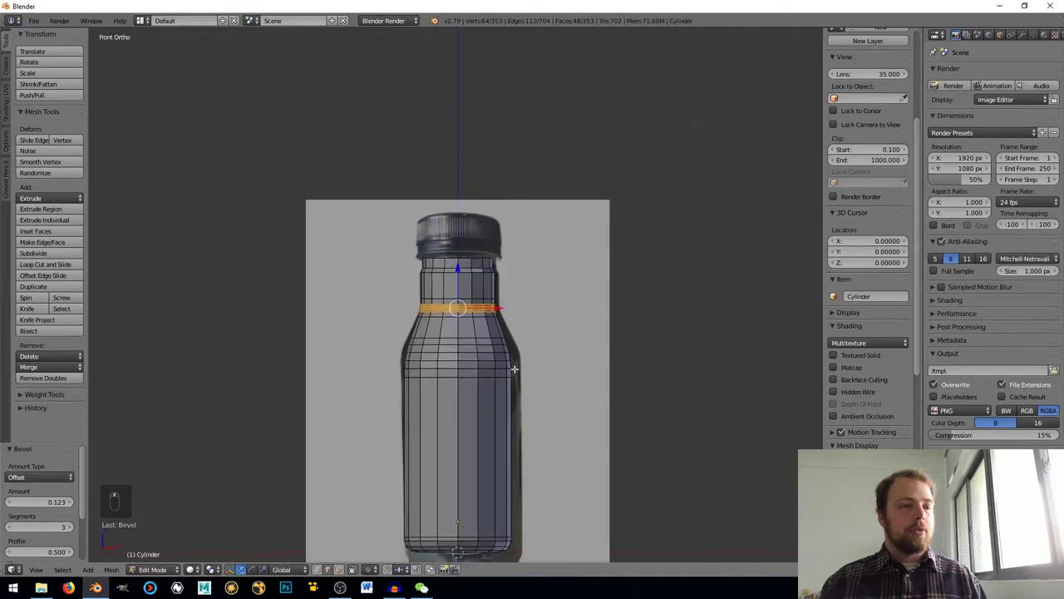
shift+middle_drag(519, 341, 449, 332)
key(KP_5)
Select the bottle's top face in face mode and view it in front orthographic.
scroll(491, 351, up, 3)
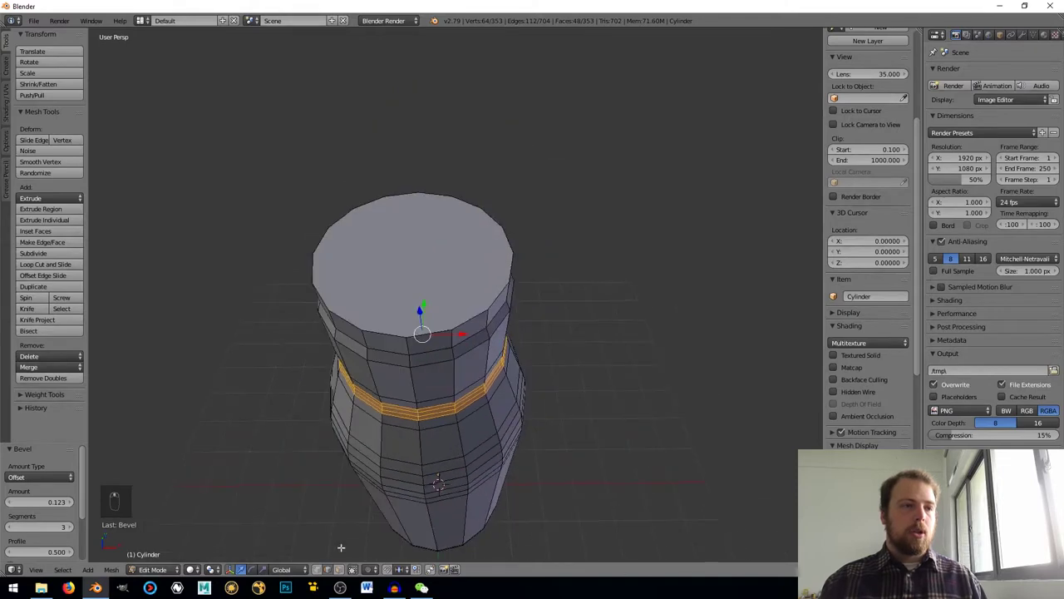
click(339, 570)
right_click(412, 251)
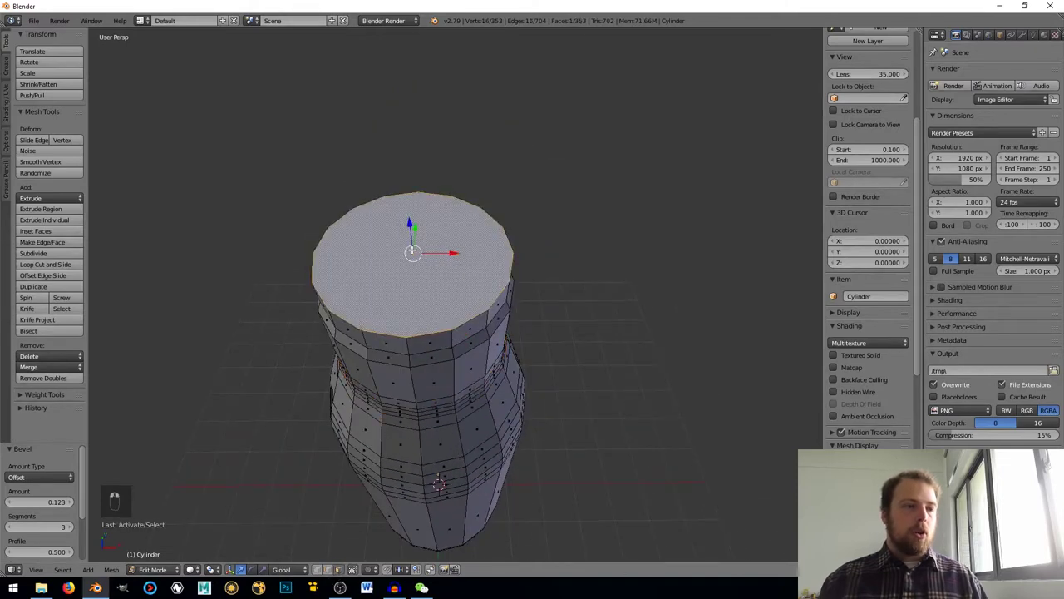
scroll(412, 251, down, 3)
middle_drag(383, 275, 396, 236)
scroll(396, 236, up, 2)
key(KP_1)
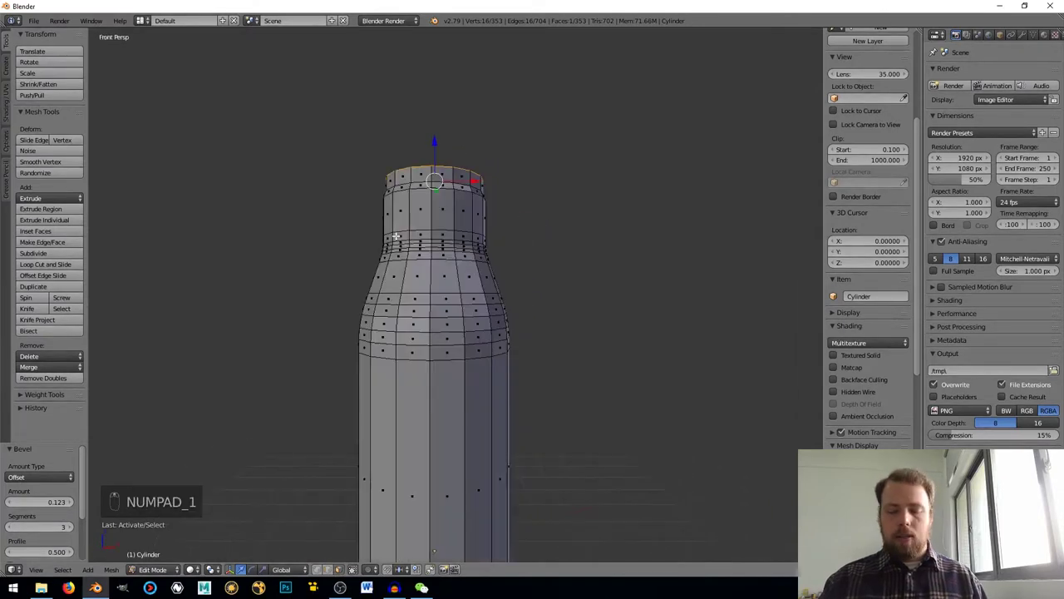
key(KP_5)
scroll(549, 221, up, 2)
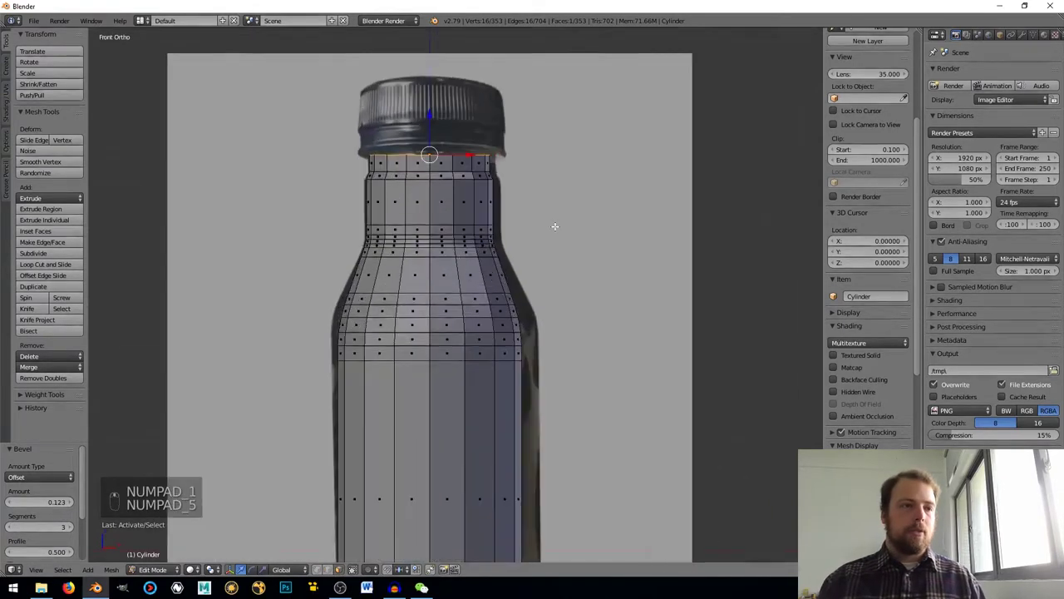
scroll(582, 352, up, 3)
scroll(584, 353, up, 2)
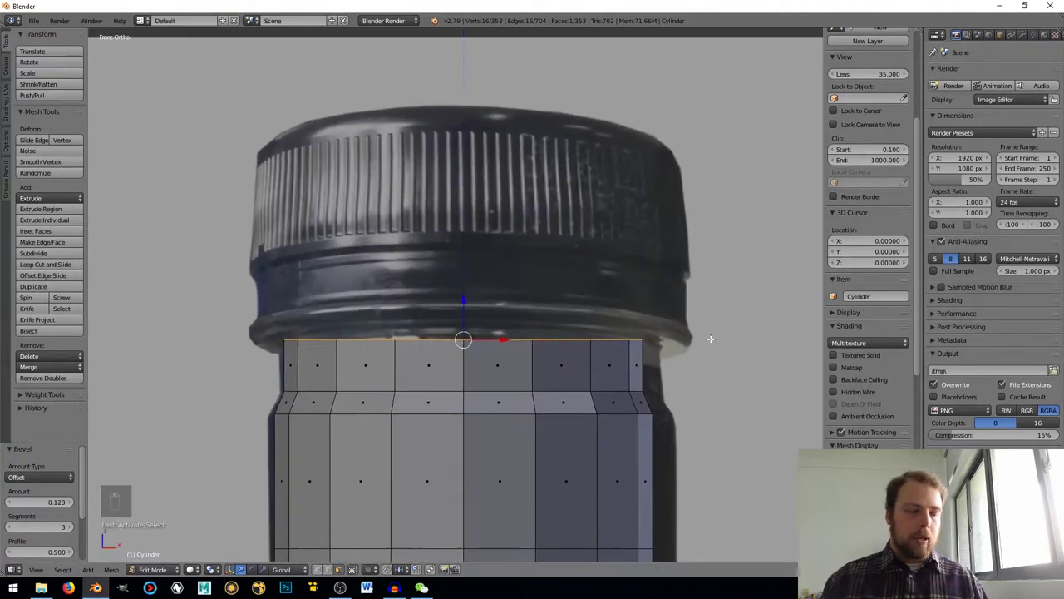
Extrude the top face in place and scale it out to 1.186 to match the cap rim.
key(e)
right_click(711, 338)
key(s)
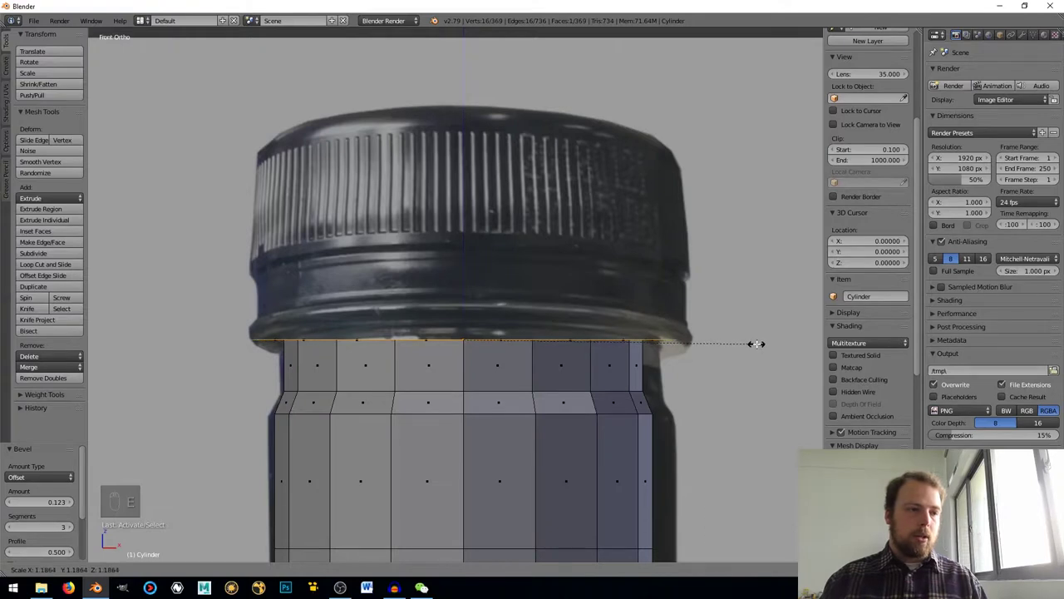
click(754, 343)
middle_drag(318, 348, 361, 382)
Extrude the widened ring 0.124 upward to form the lip.
key(KP_1)
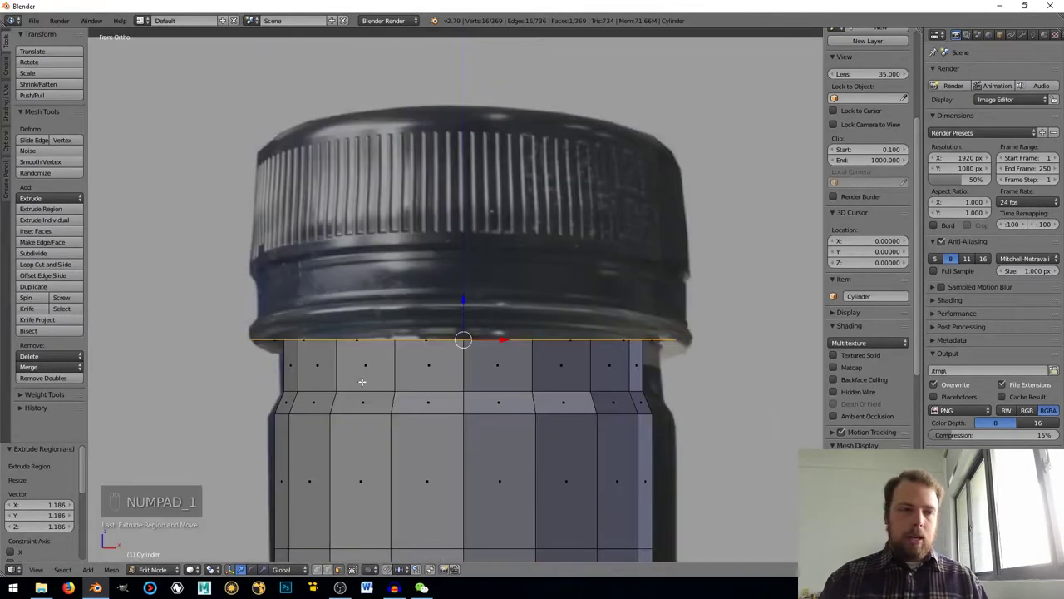
key(e)
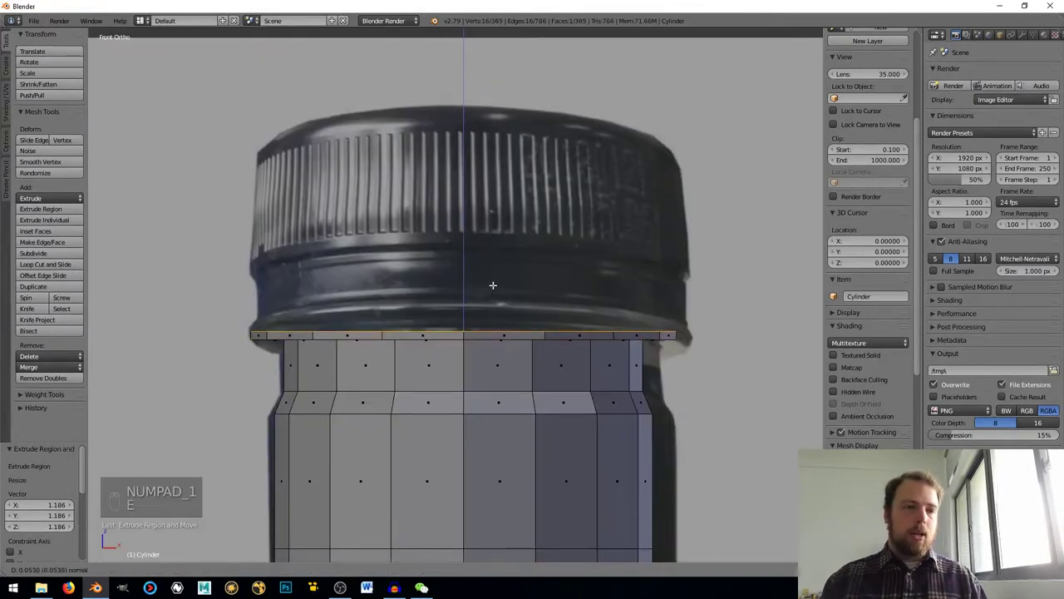
click(492, 283)
scroll(483, 281, down, 1)
scroll(483, 281, down, 3)
middle_drag(483, 281, 549, 304)
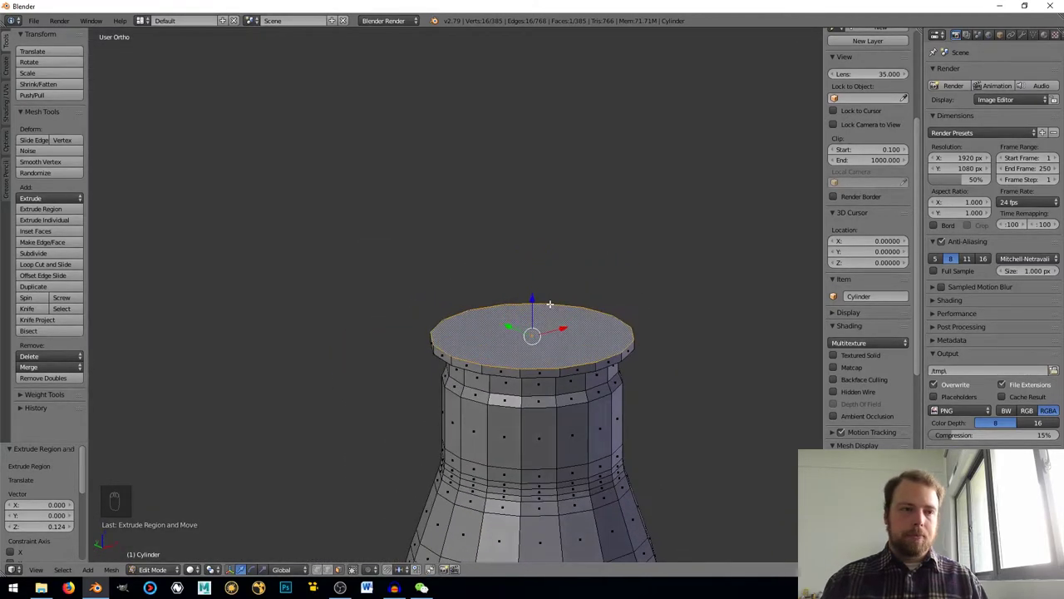
key(KP_1)
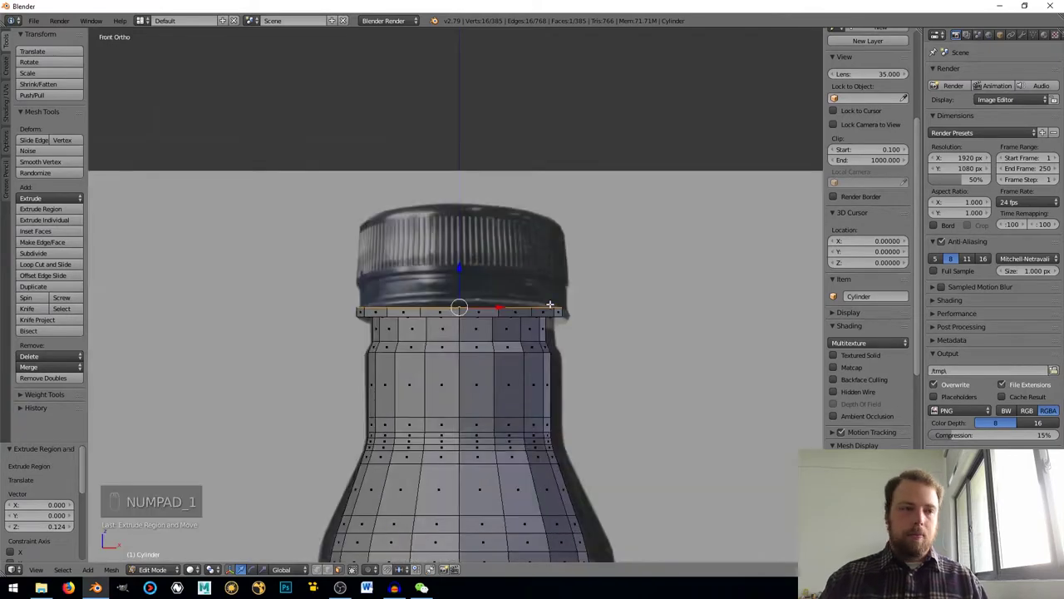
In wireframe, extrude the top loop in place and scale it to 0.958 for the neck.
key(z)
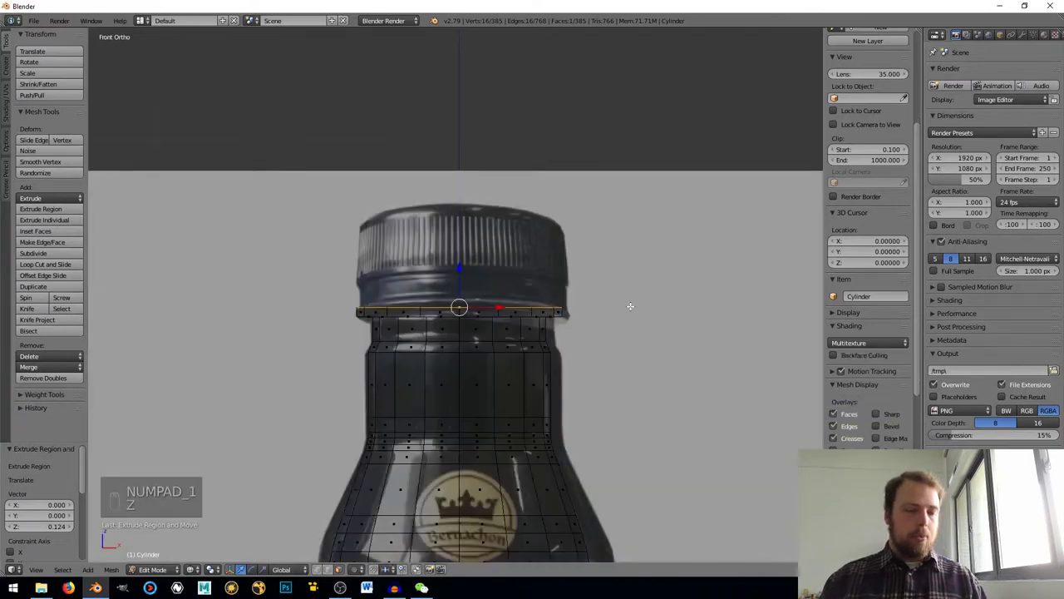
scroll(616, 300, up, 5)
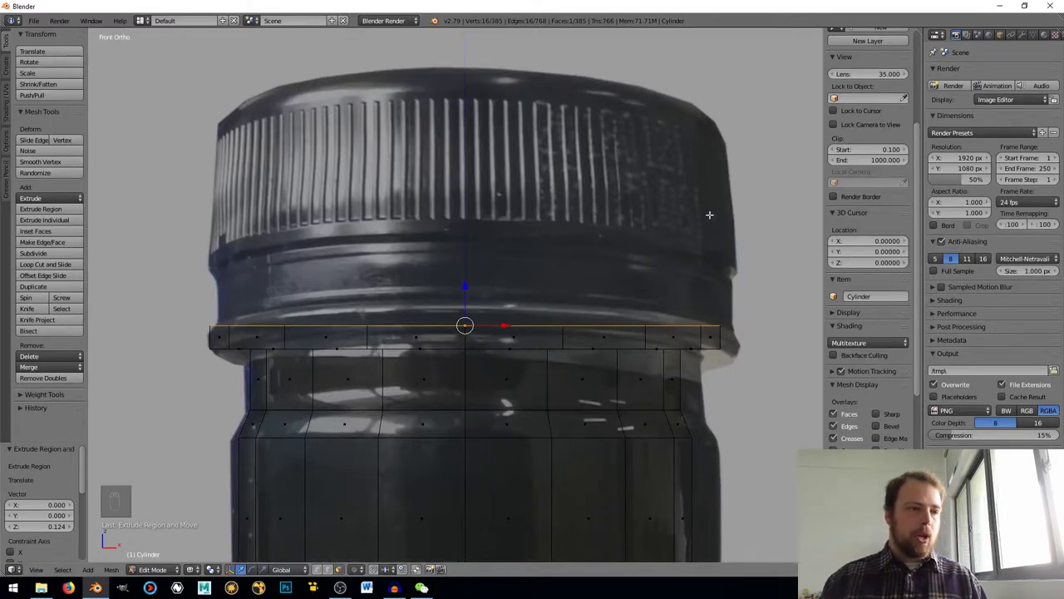
key(e)
key(s)
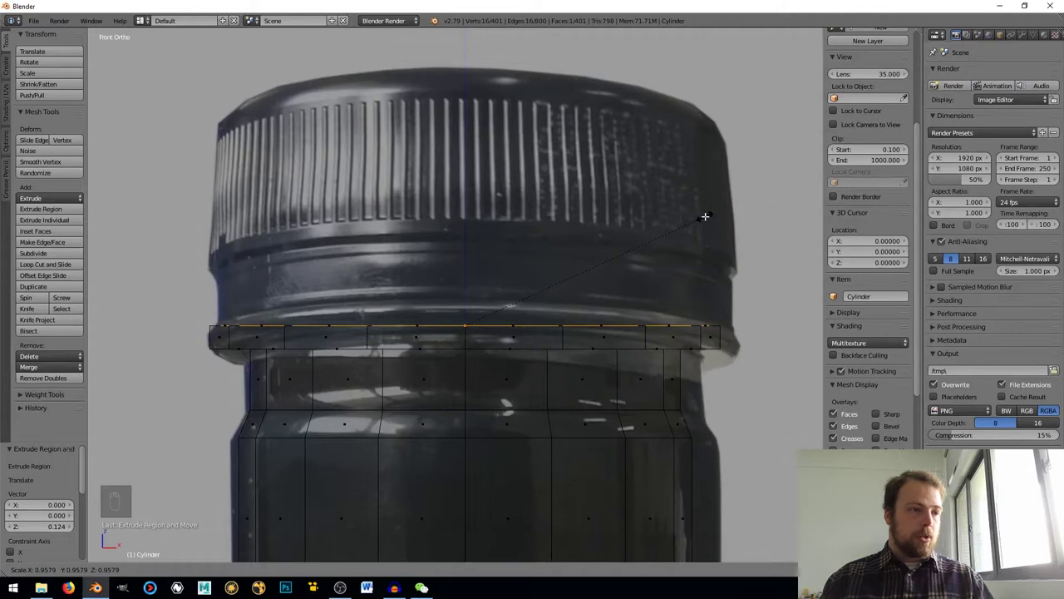
click(704, 216)
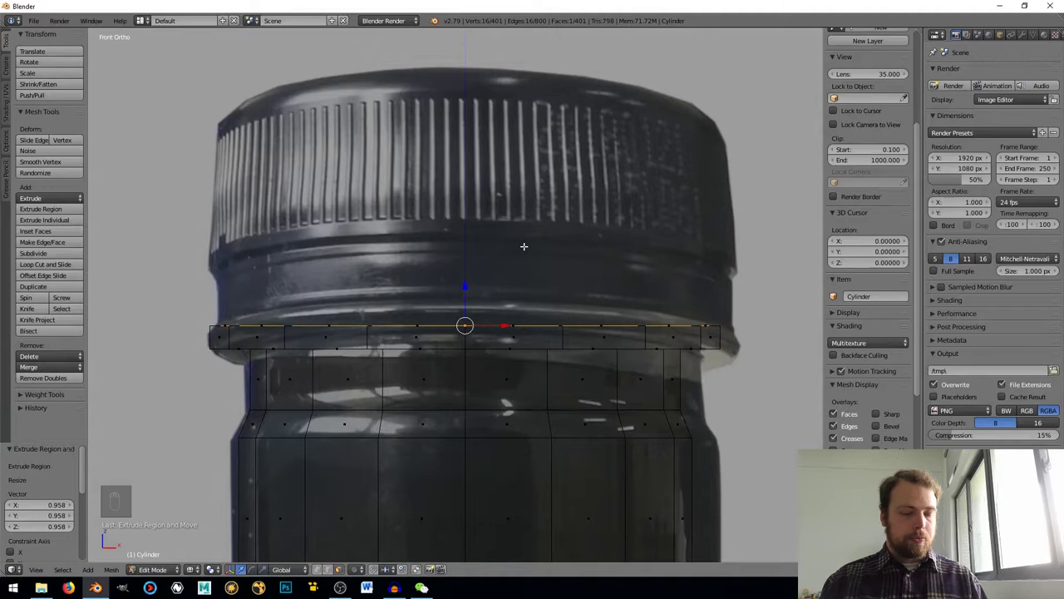
Extrude up twice, scale to 1.056, then extrude 0.878 up to the cap's top.
key(e)
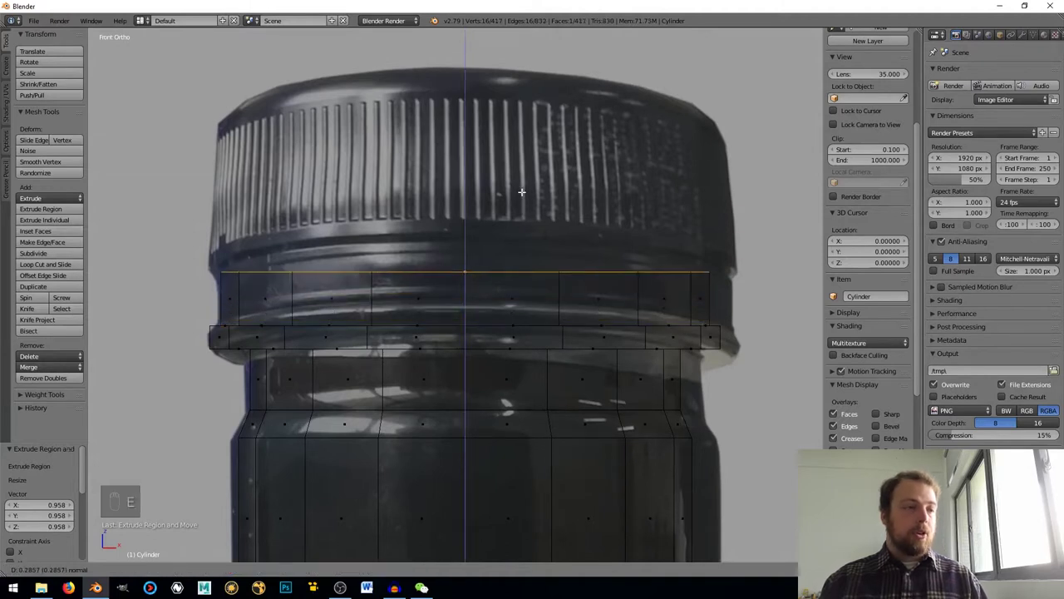
click(517, 192)
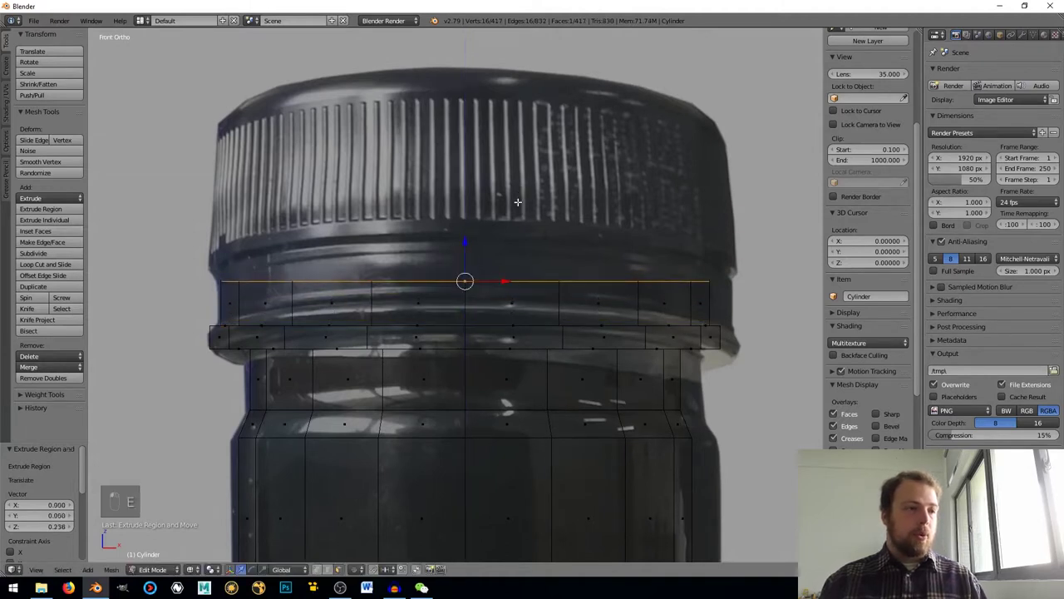
key(e)
click(517, 182)
key(s)
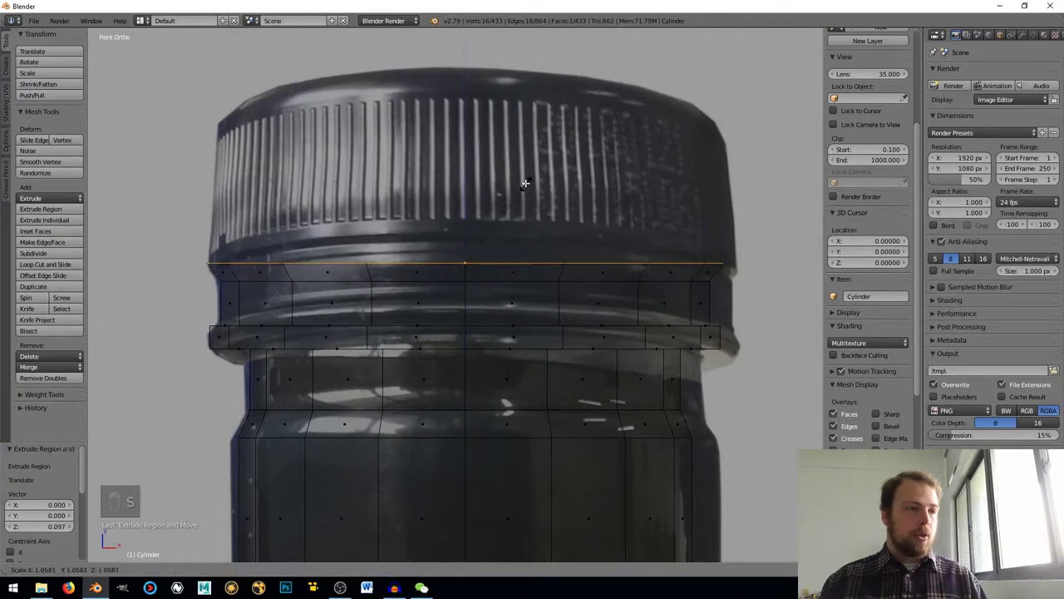
click(524, 183)
key(e)
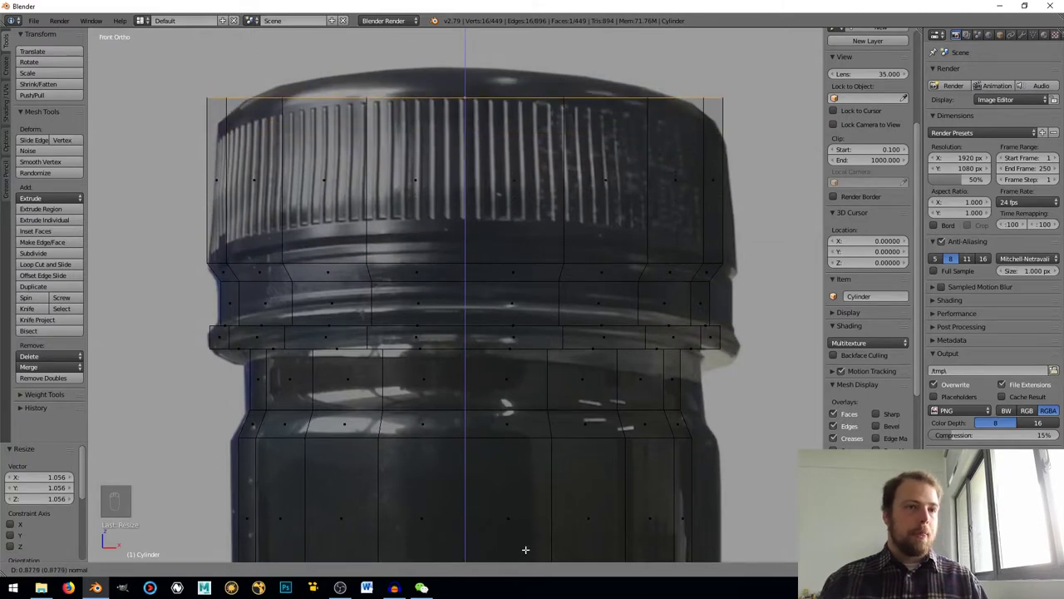
click(525, 550)
scroll(451, 304, down, 3)
Back in solid shading, shrink the extruded top face inward.
middle_drag(451, 305, 449, 332)
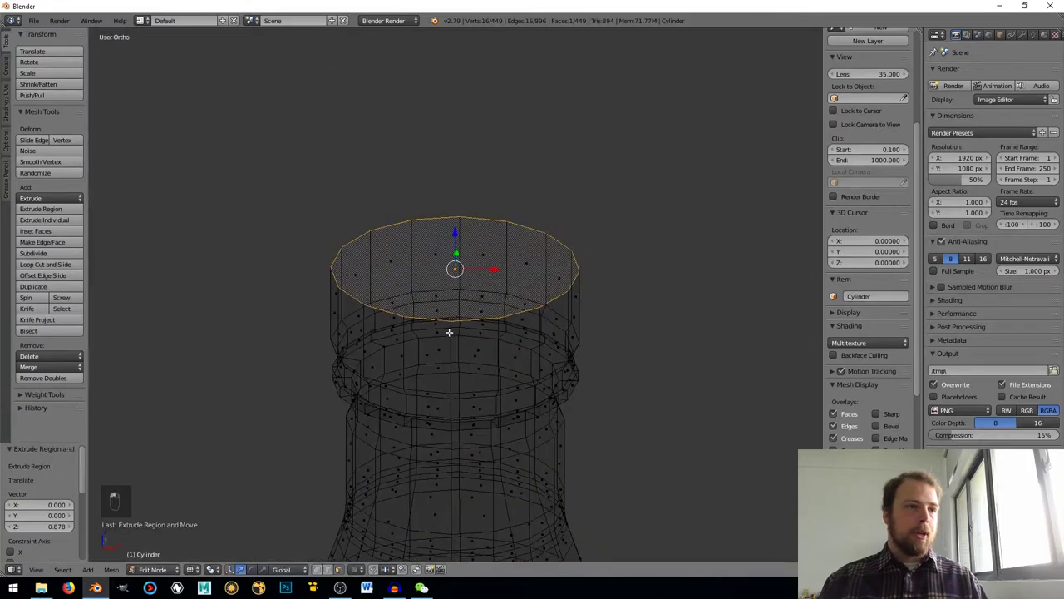
key(KP_5)
key(KP_1)
key(z)
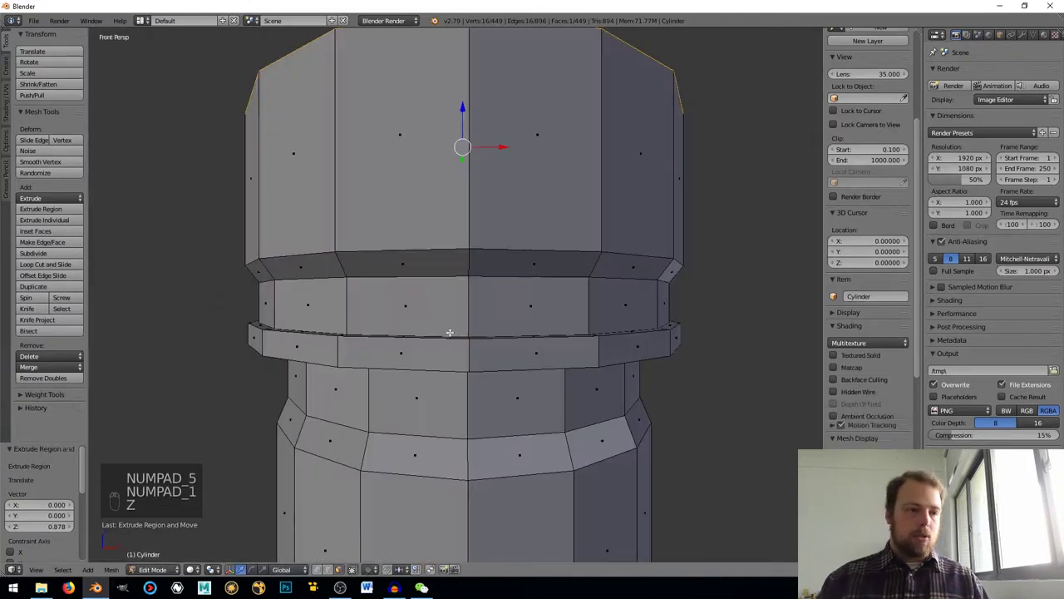
scroll(448, 331, down, 3)
middle_drag(449, 332, 483, 289)
scroll(484, 266, up, 3)
scroll(474, 235, down, 3)
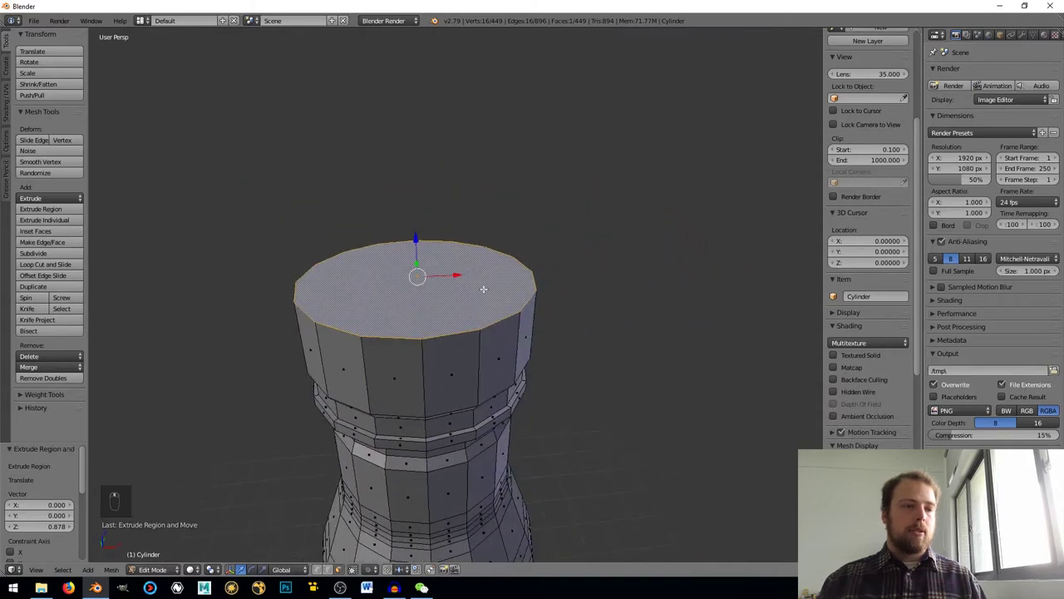
right_click(661, 225)
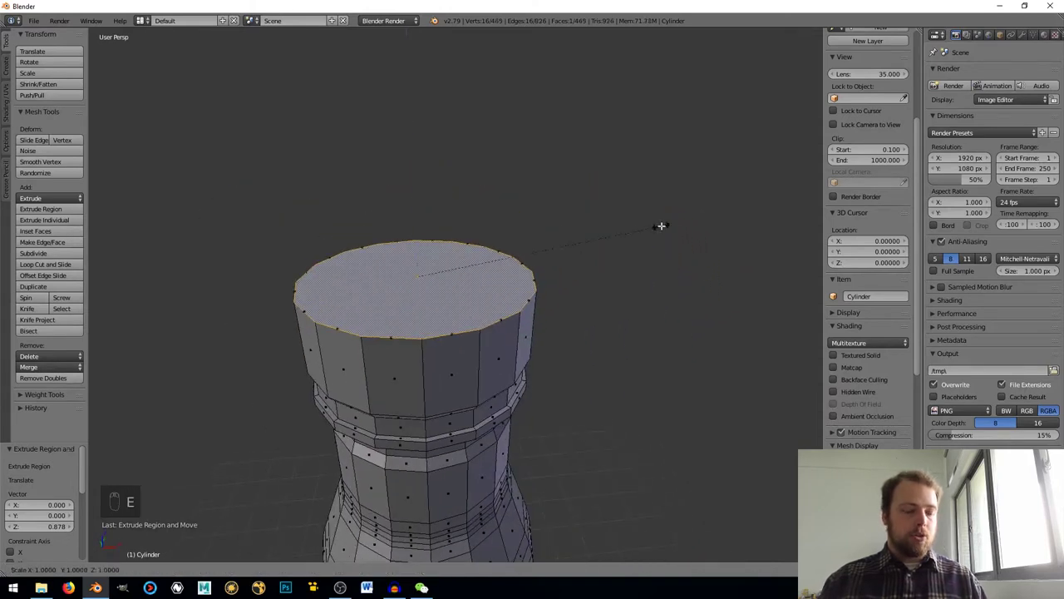
key(s)
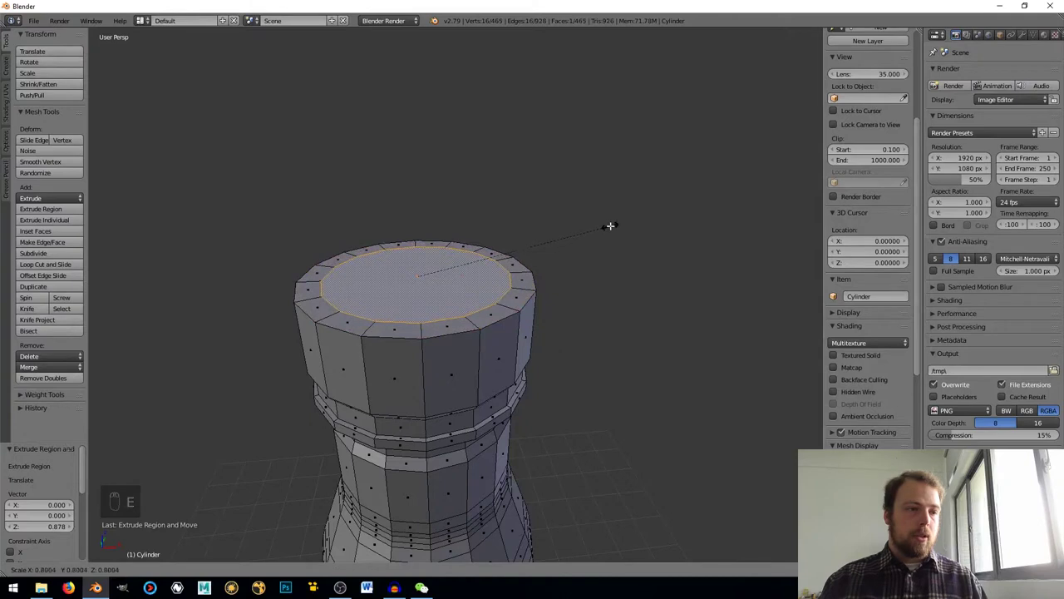
click(610, 224)
middle_drag(414, 370, 415, 366)
Add a horizontal edge loop near the bottle's top.
key(ctrl+r)
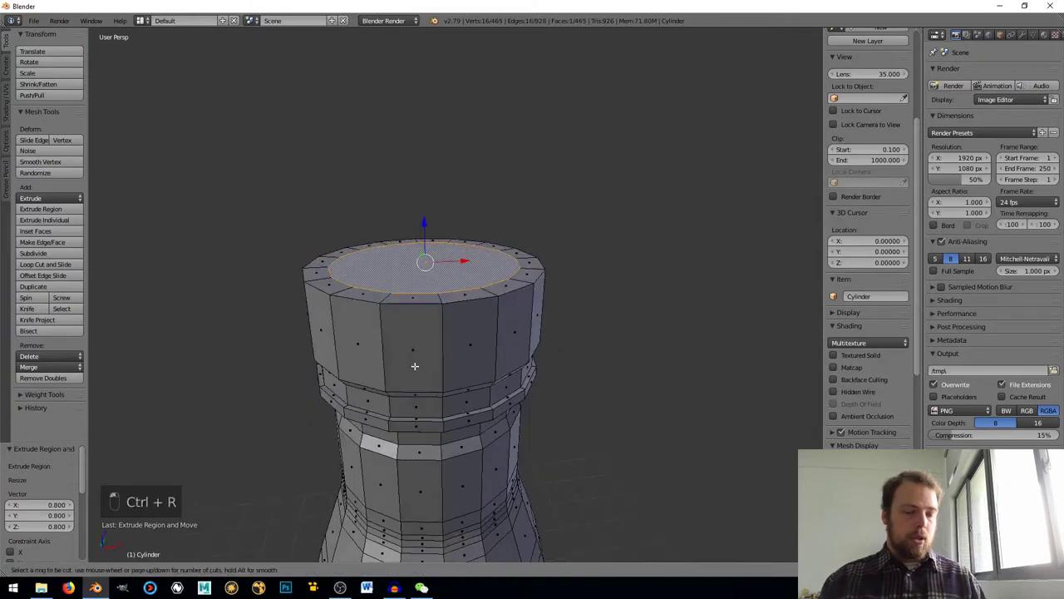
click(382, 341)
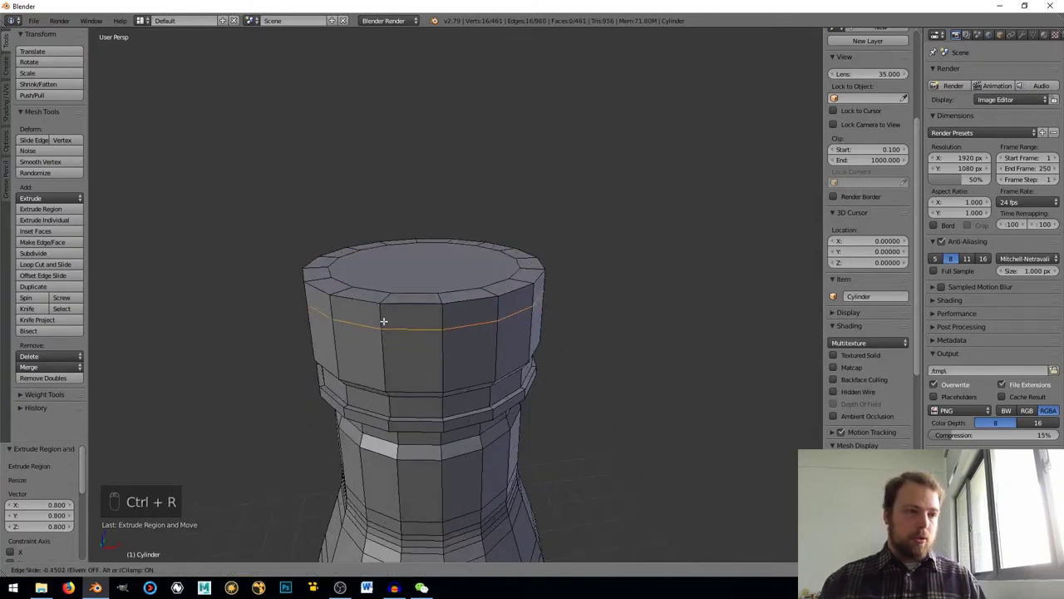
click(434, 314)
middle_drag(434, 314, 344, 322)
Bevel the top rim edge loop at 0.174 with 3 segments.
alt+click(290, 319)
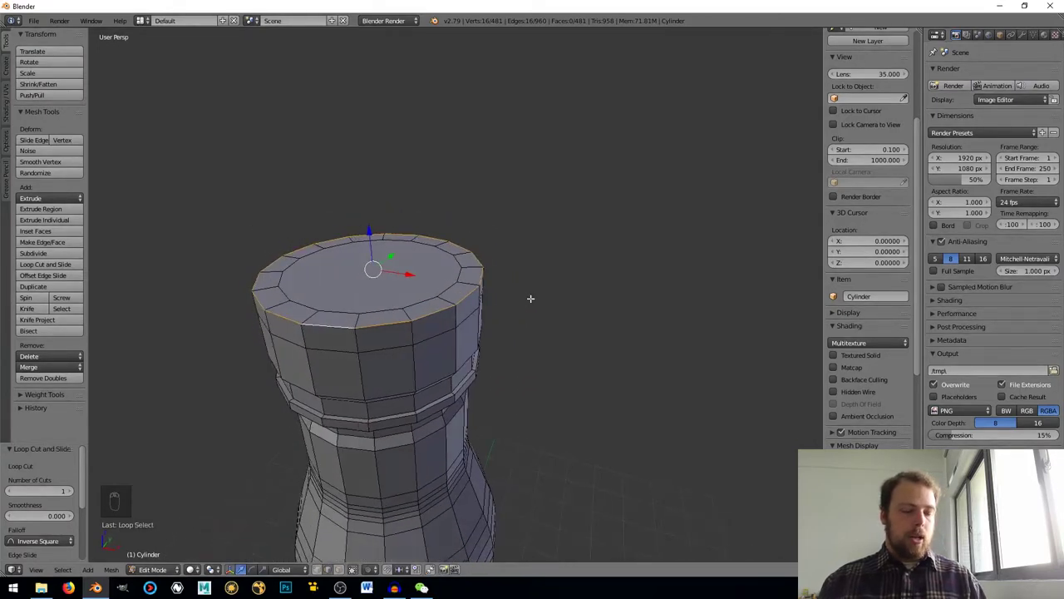
key(ctrl+b)
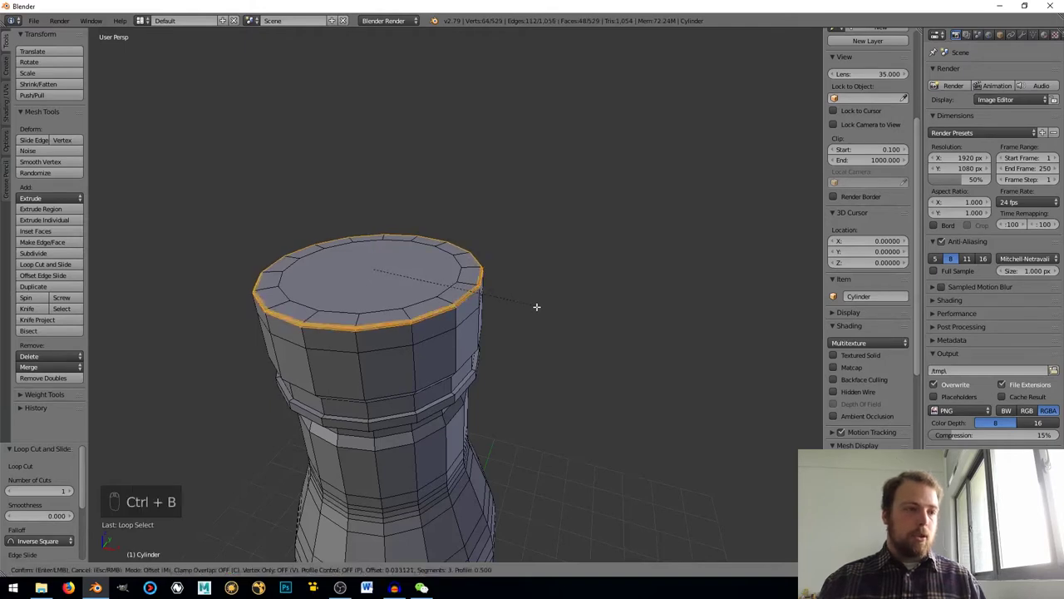
click(546, 314)
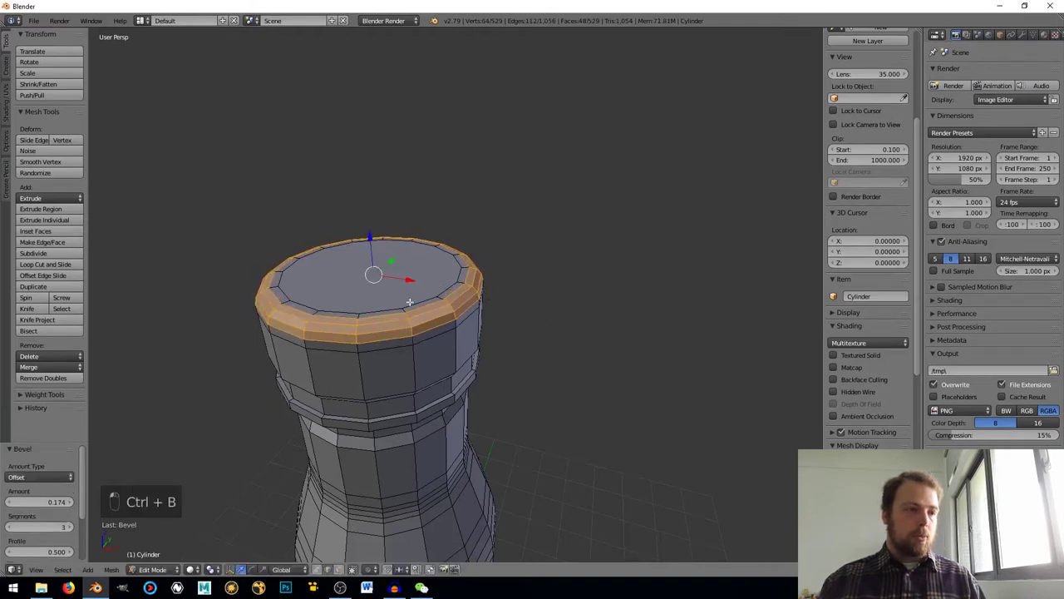
middle_drag(432, 366, 435, 374)
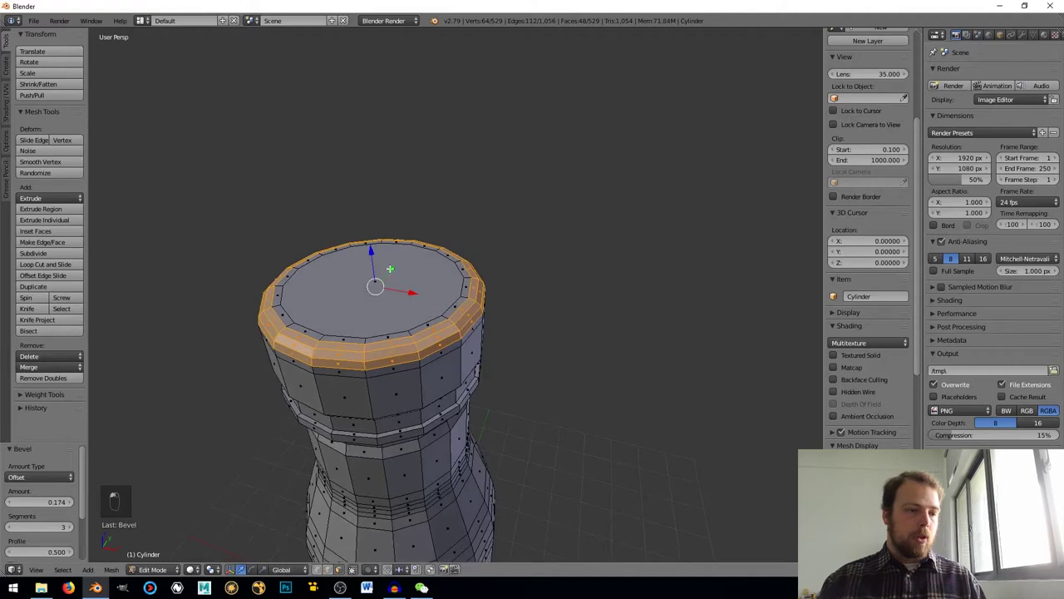
Inset the top face twice with extrude and scale, then Merge At Center to close it.
right_click(389, 269)
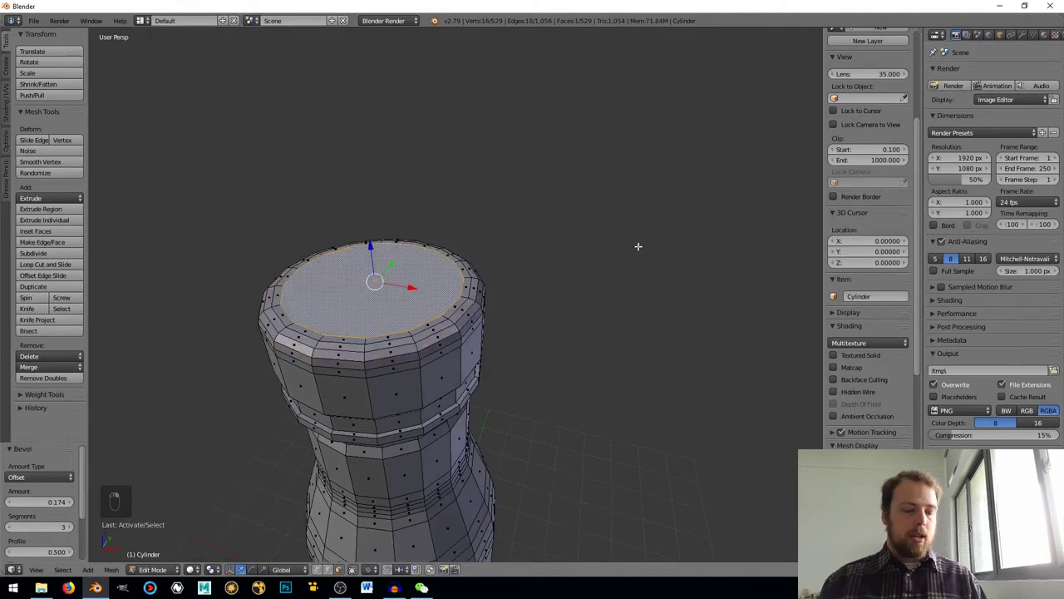
key(e)
key(s)
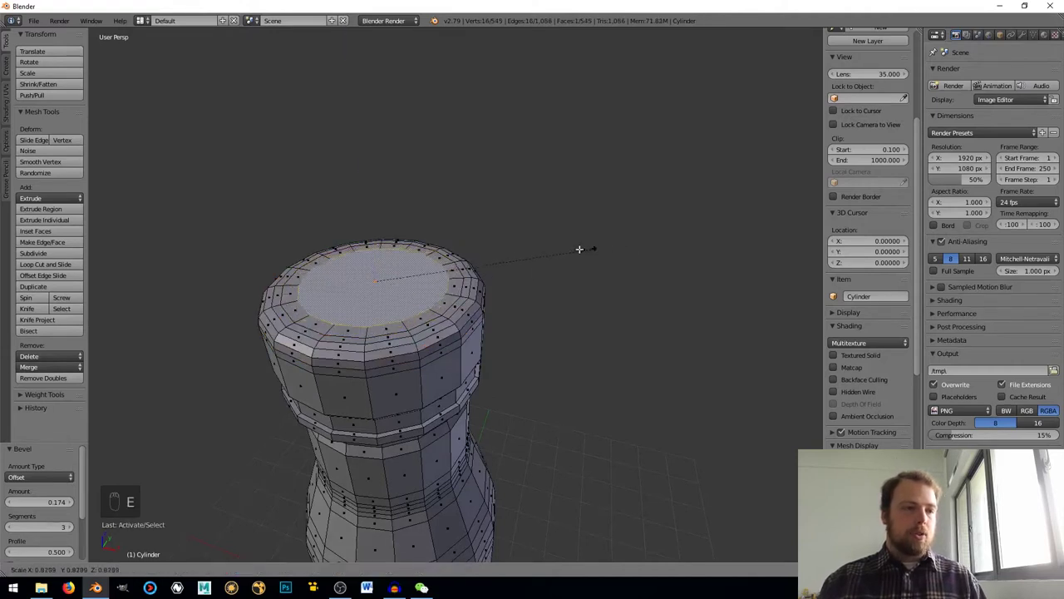
click(555, 254)
key(e)
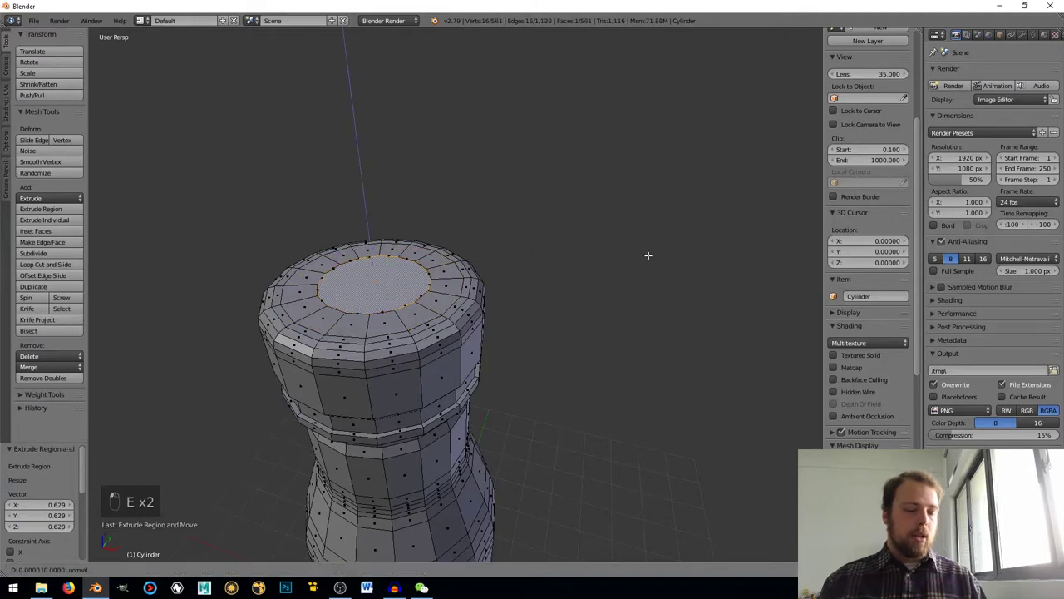
key(s)
click(571, 253)
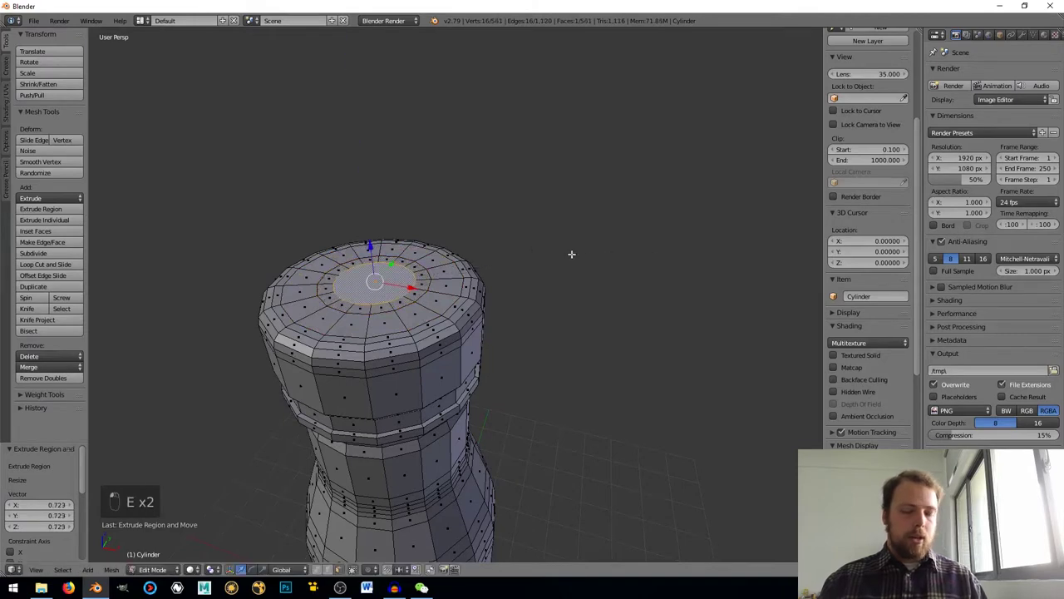
key(alt+m)
click(572, 253)
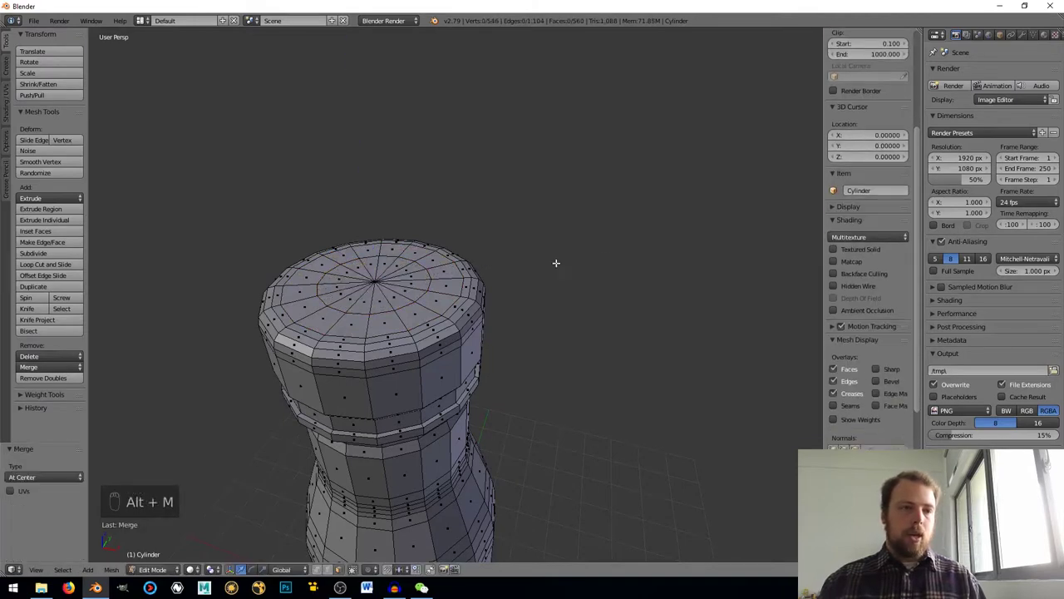
scroll(556, 263, down, 4)
middle_drag(543, 275, 507, 236)
Select all and apply Smooth to faces, edges and vertices, then return to Object Mode.
key(a)
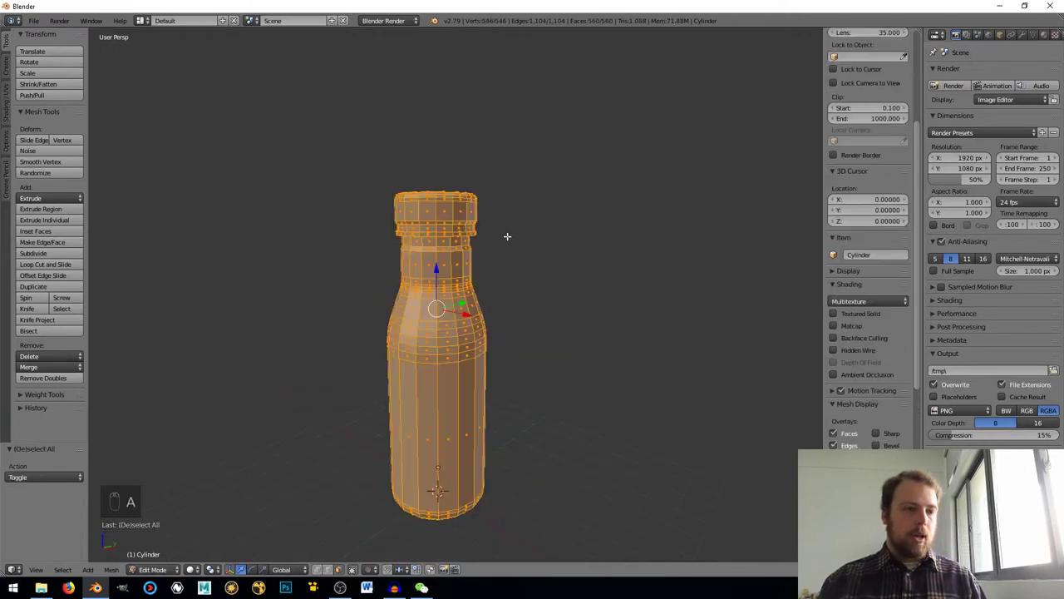
middle_drag(504, 238, 486, 208)
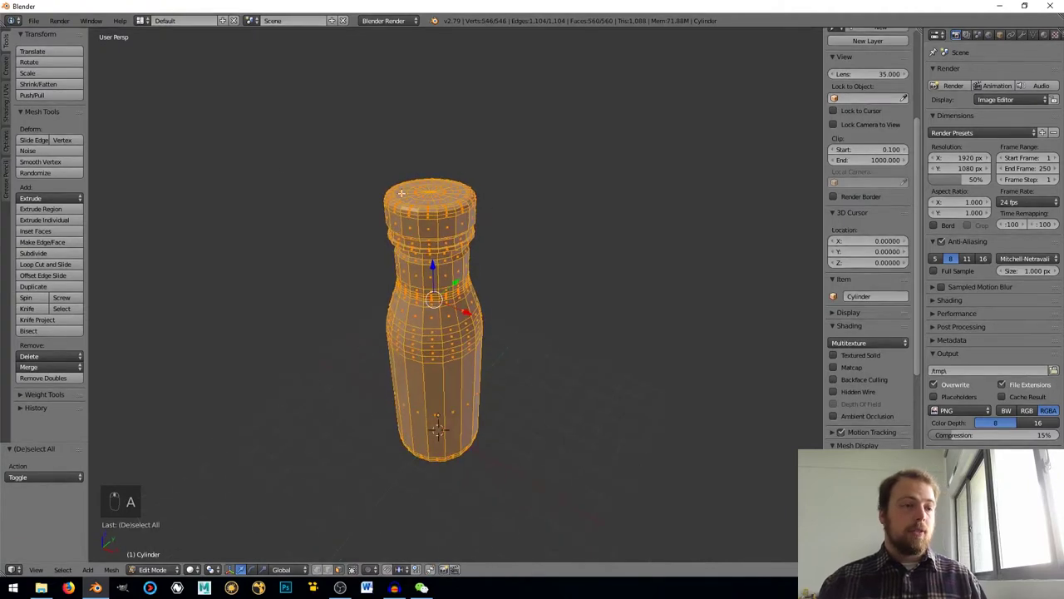
click(4, 98)
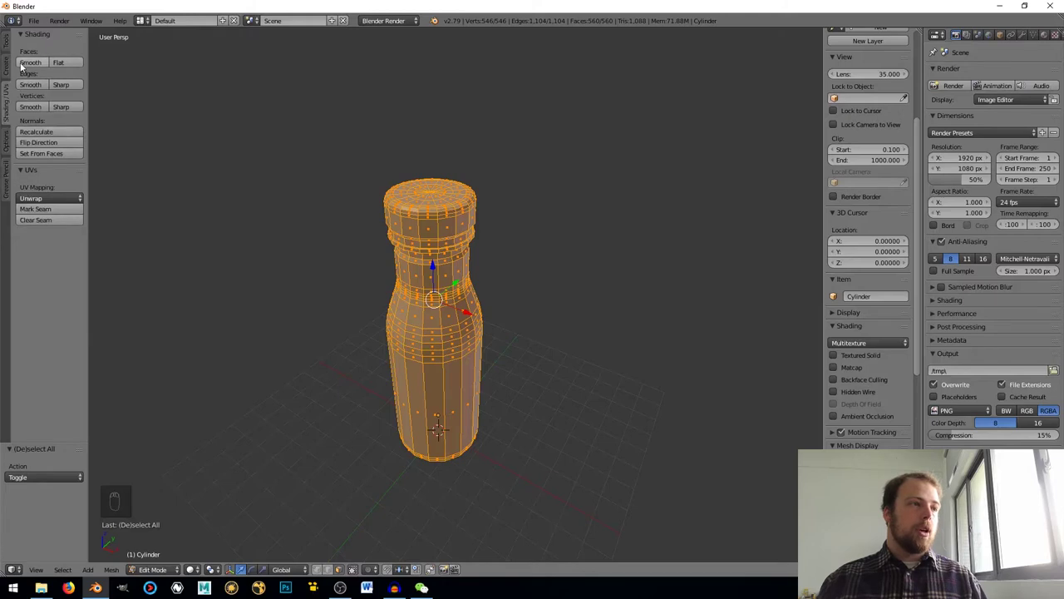
key(t)
key(t)
key(t)
key(t)
key(t)
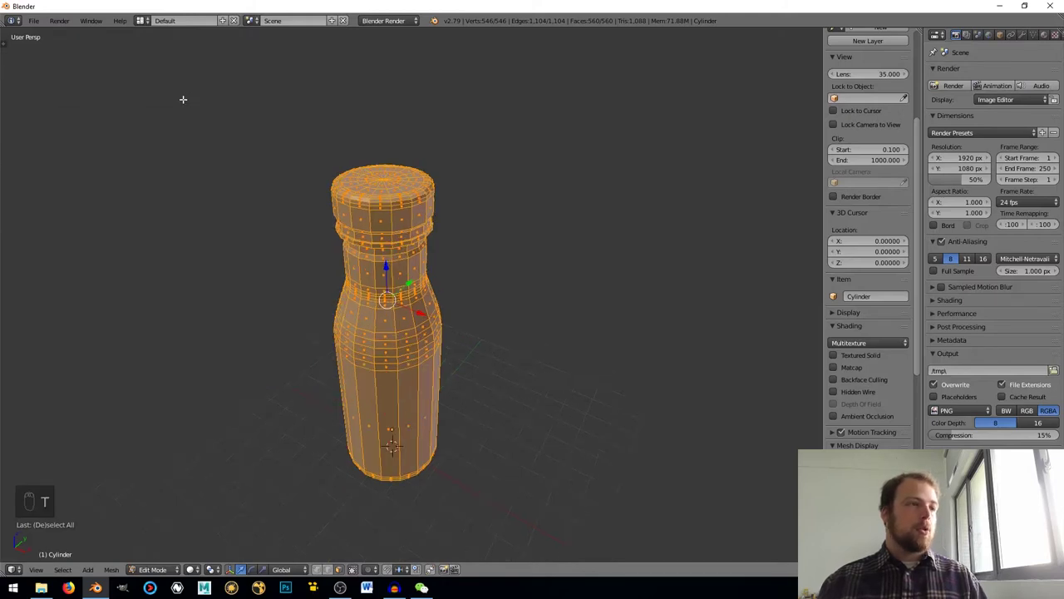
key(t)
key(t)
key(t)
key(t)
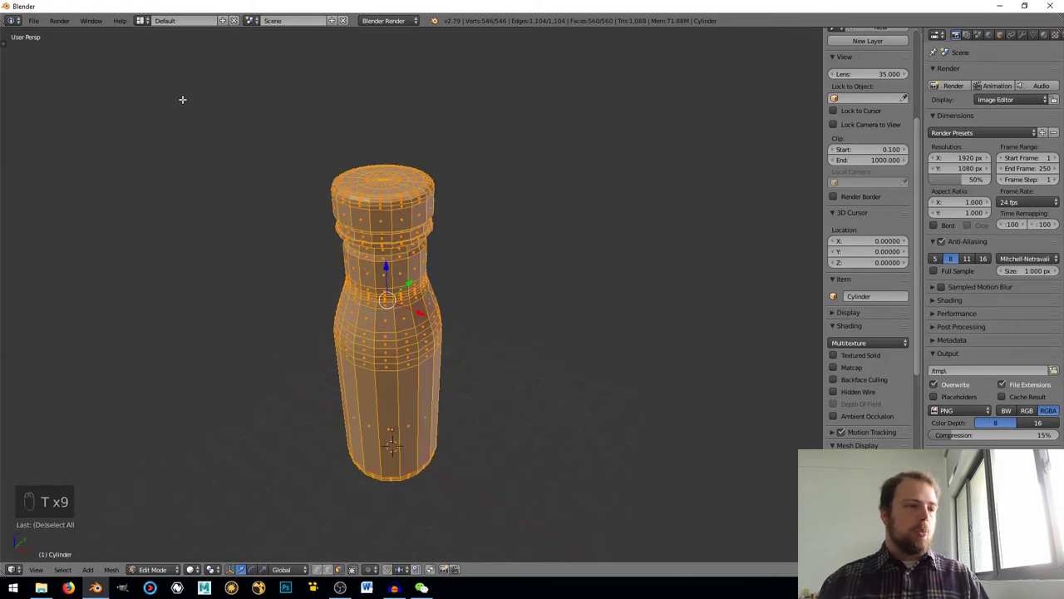
key(t)
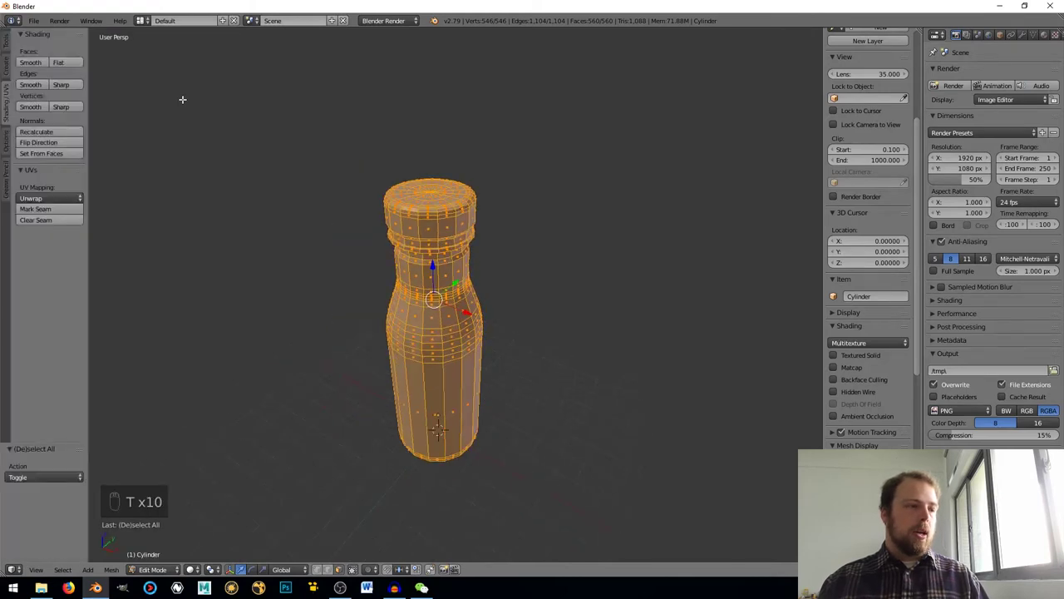
click(30, 63)
click(30, 84)
click(30, 106)
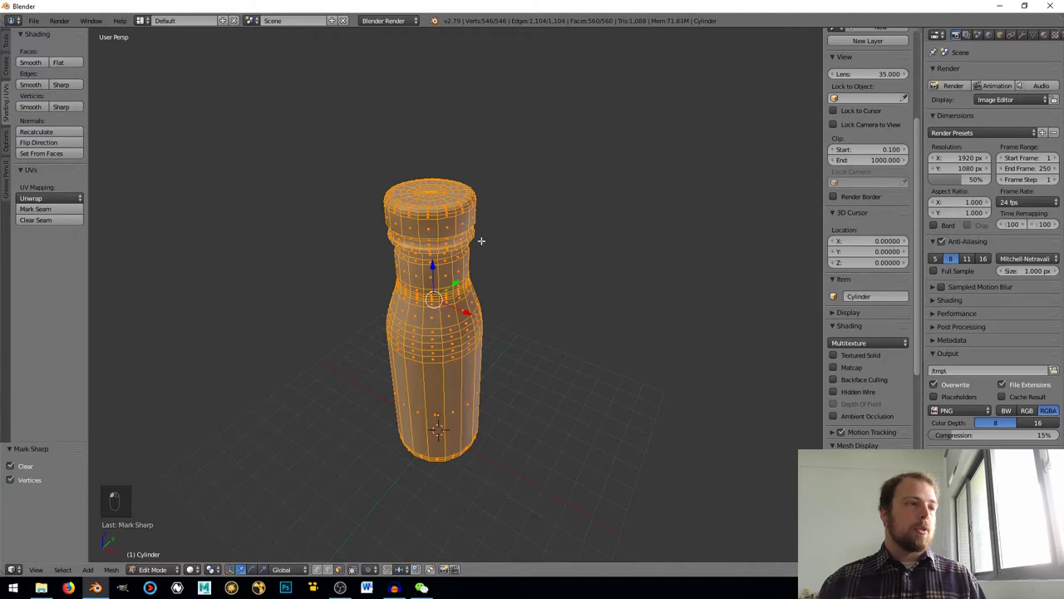
key(Tab)
Orbit and zoom around the smooth-shaded bottle to inspect the neck and cap.
scroll(565, 207, up, 5)
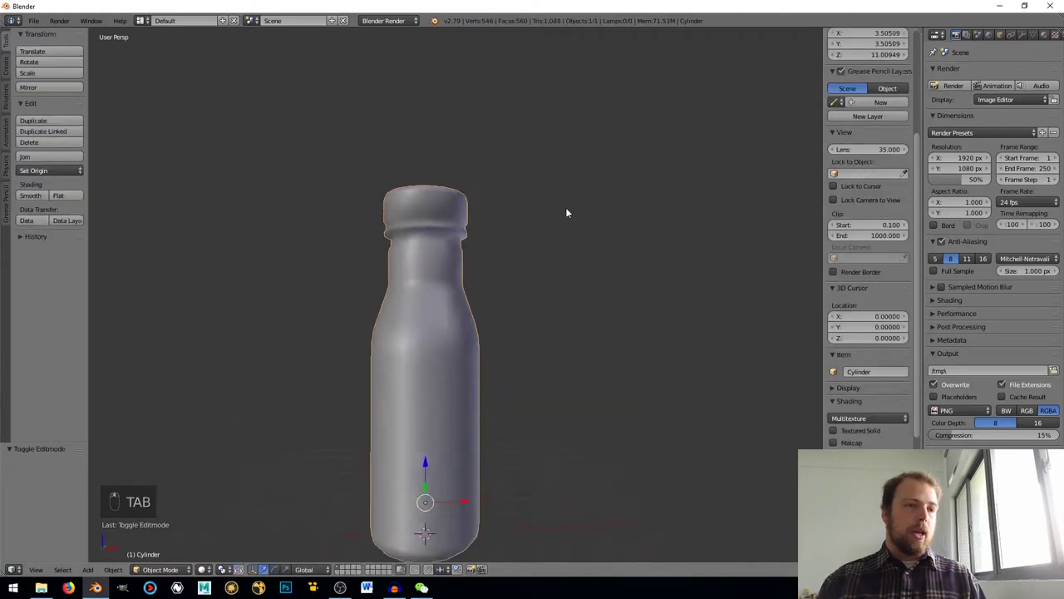
mouse_move(532, 169)
middle_down()
mouse_move(516, 133)
mouse_move(515, 175)
middle_up()
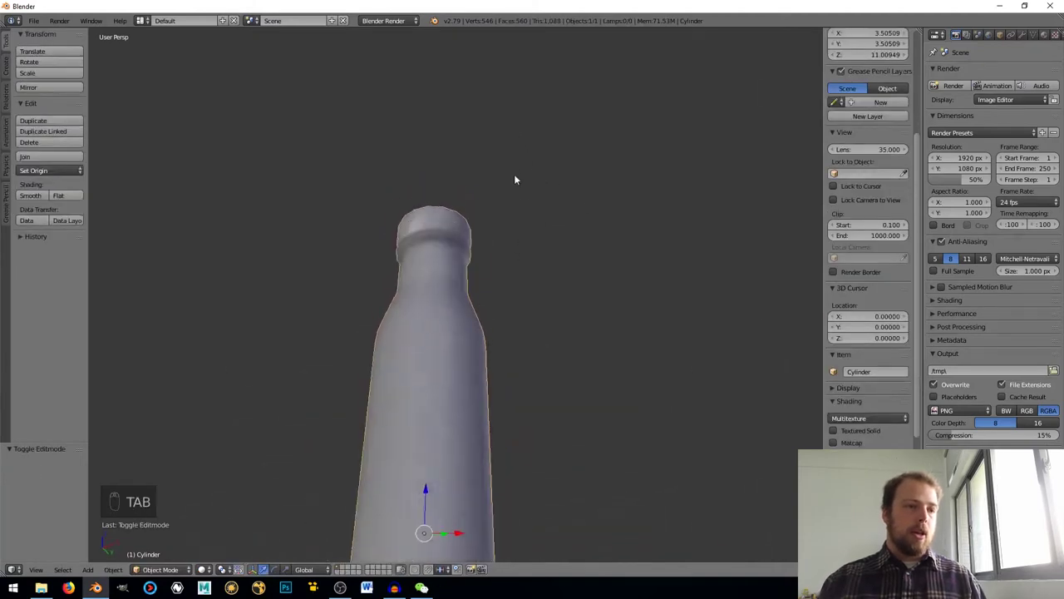
scroll(539, 230, down, 3)
scroll(534, 240, up, 5)
scroll(435, 171, up, 3)
middle_drag(435, 171, 582, 273)
scroll(581, 274, up, 2)
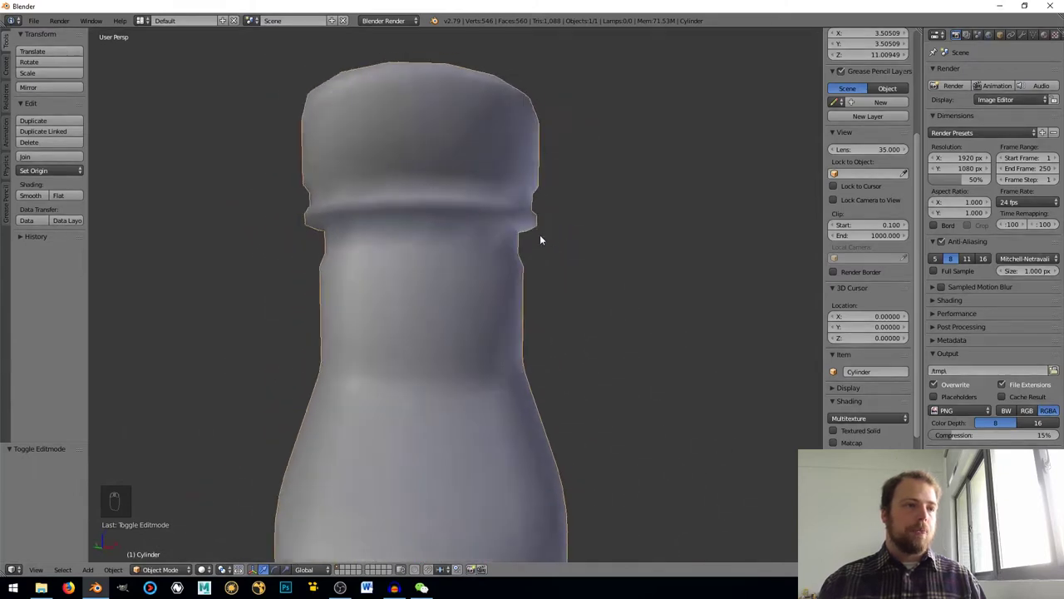
scroll(541, 238, down, 5)
middle_drag(458, 261, 333, 214)
scroll(423, 218, up, 4)
scroll(407, 254, up, 2)
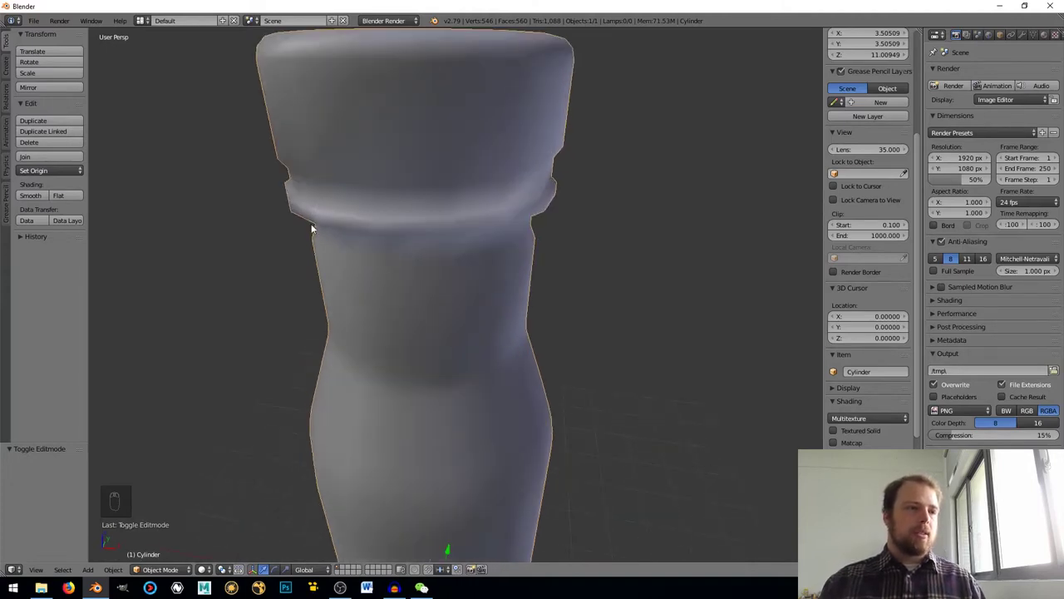
scroll(347, 218, down, 4)
scroll(346, 219, up, 4)
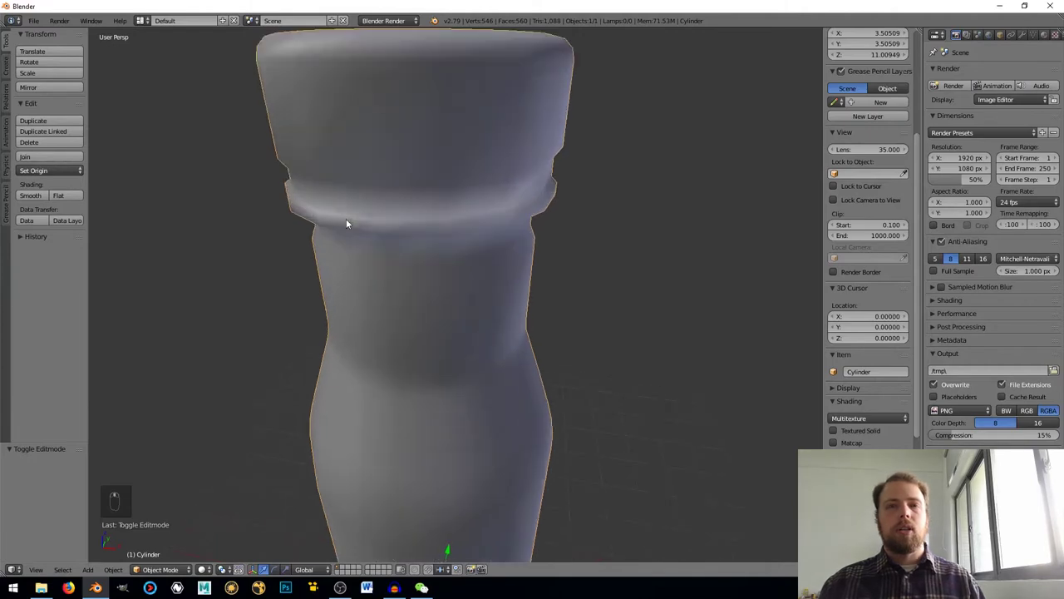
middle_drag(345, 219, 473, 287)
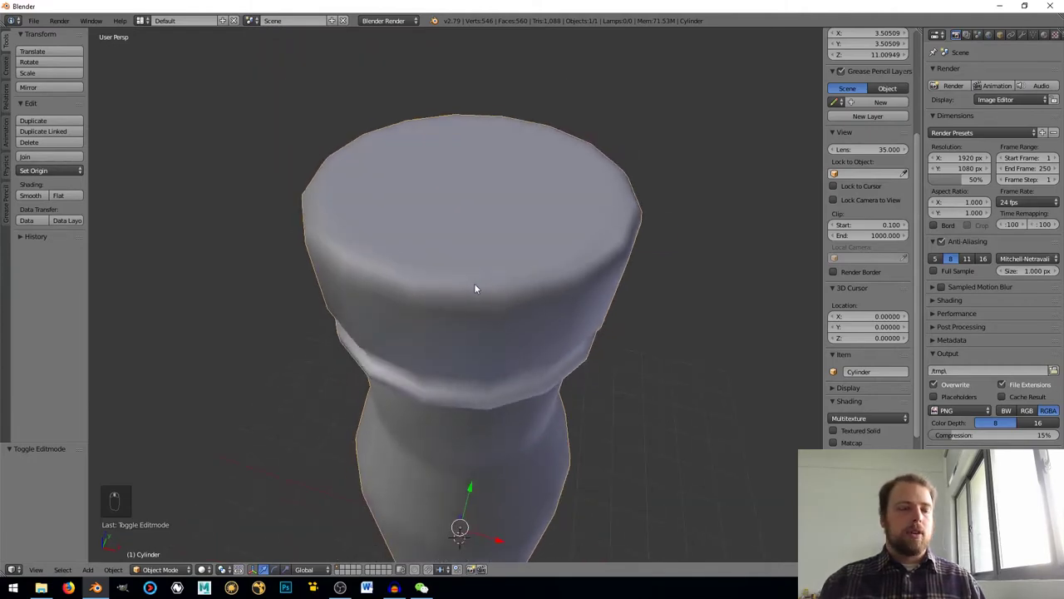
Select the cap's top face ring, grow it down the cap's sides, and separate it by selection.
key(Tab)
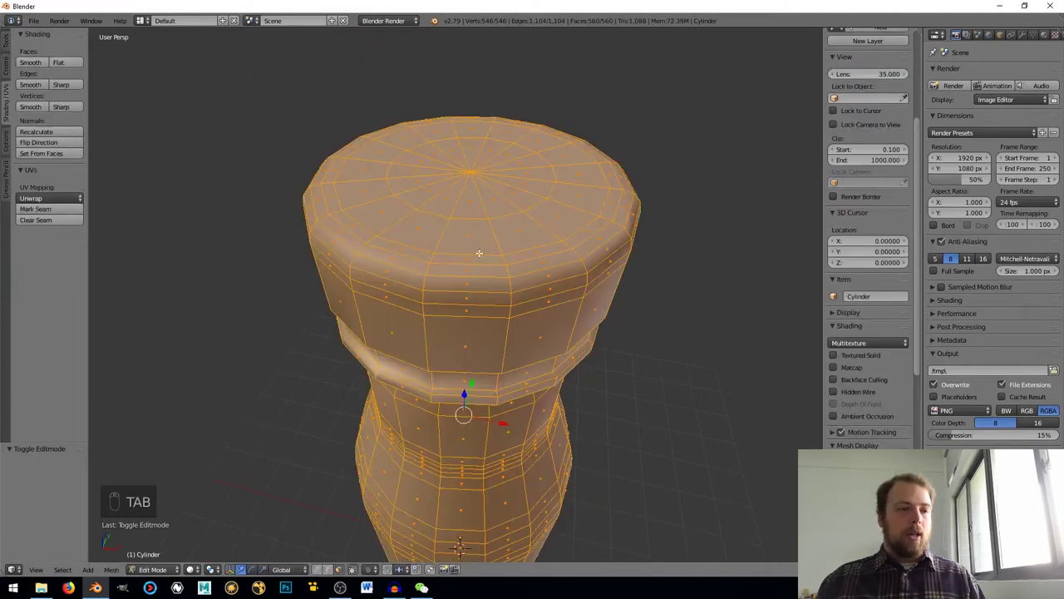
alt+right_click(532, 222)
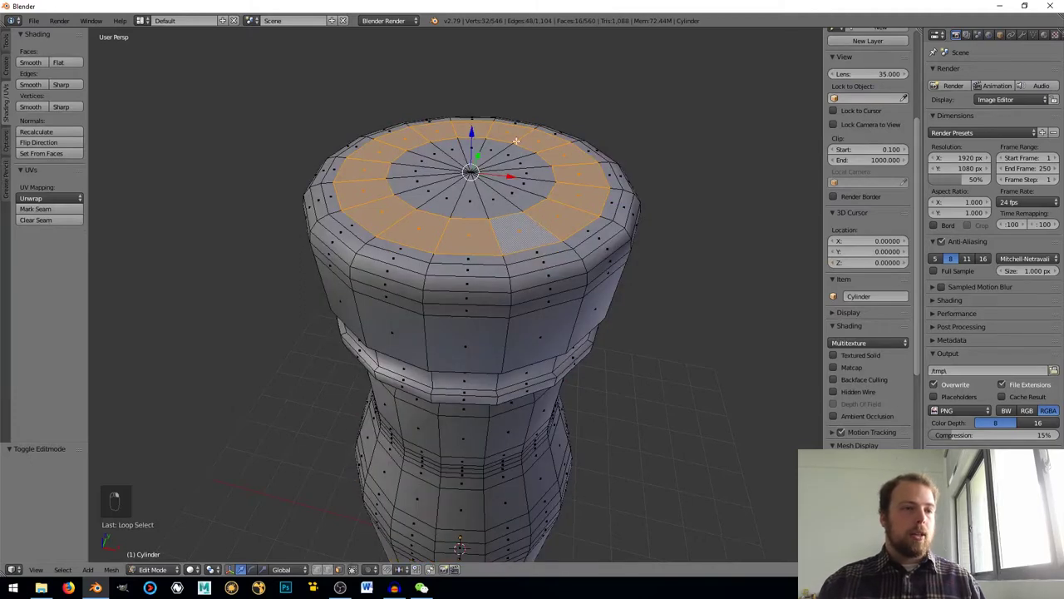
middle_drag(400, 165, 455, 177)
middle_drag(216, 194, 243, 229)
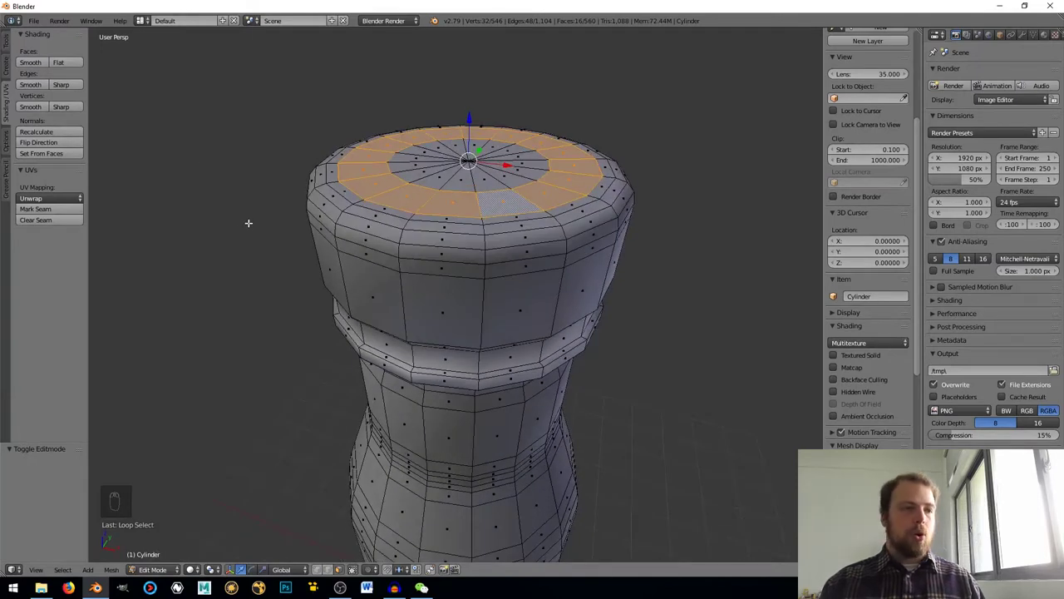
key(ctrl+KP_Add)
key(ctrl+KP_Add)
key(ctrl+KP_Add)
key(ctrl+KP_Add)
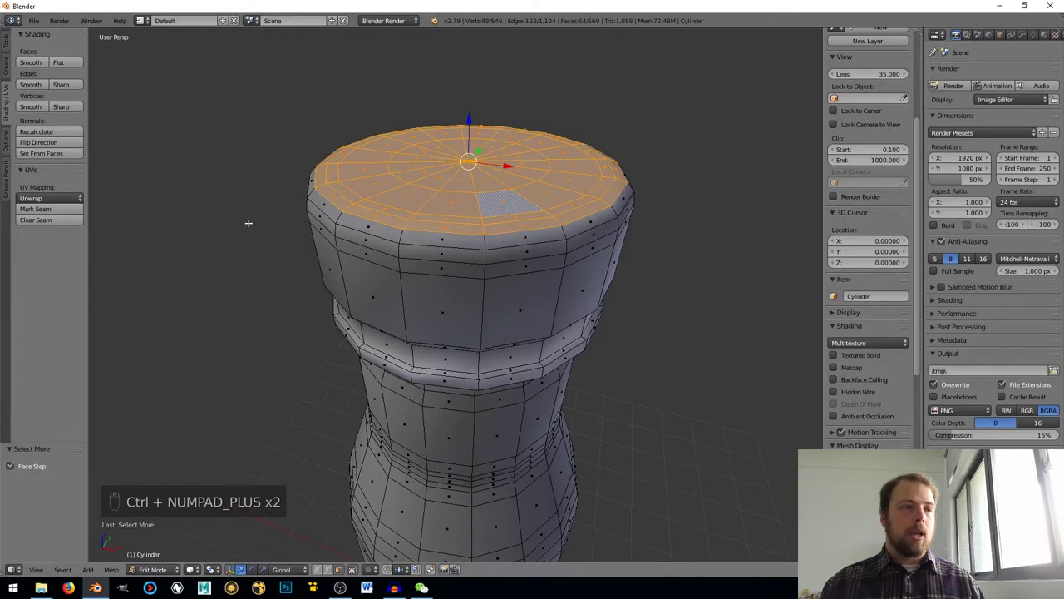
key(ctrl+KP_Add)
key(ctrl+KP_Add)
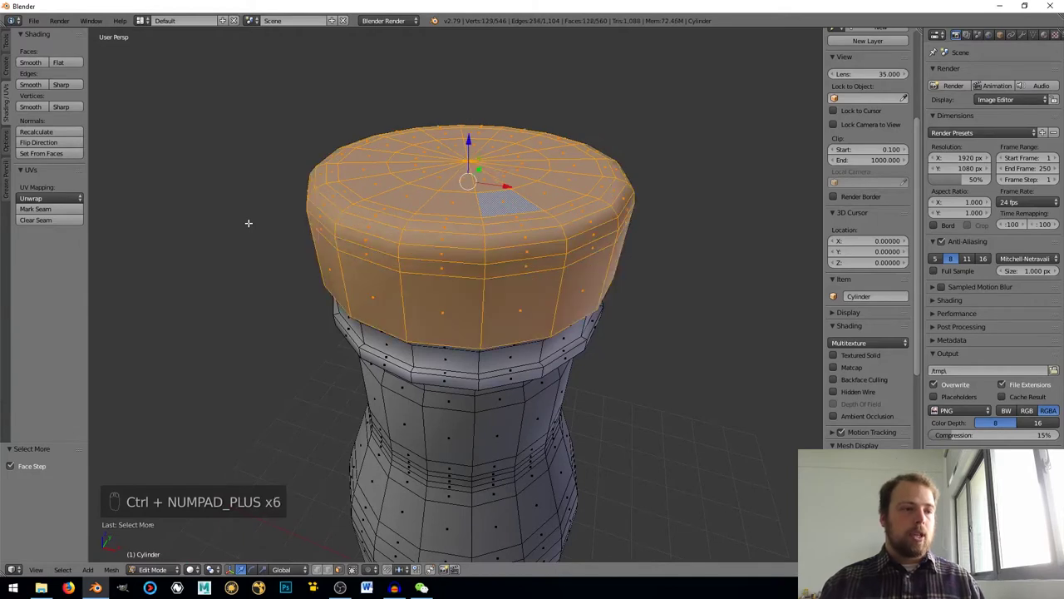
key(ctrl+KP_Add)
key(ctrl+KP_Add)
middle_drag(236, 215, 361, 293)
middle_drag(414, 264, 266, 265)
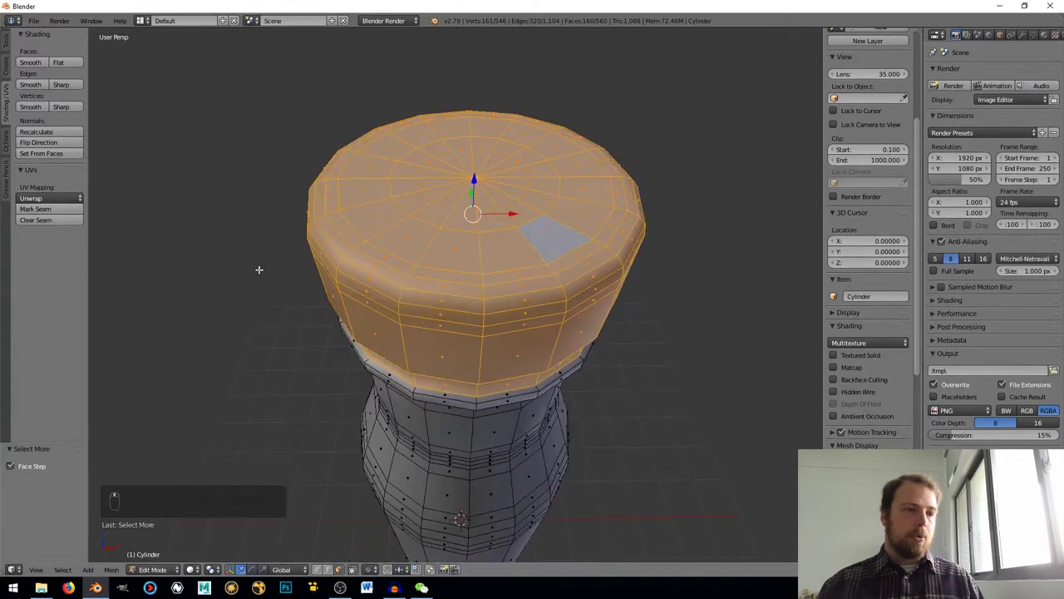
key(p)
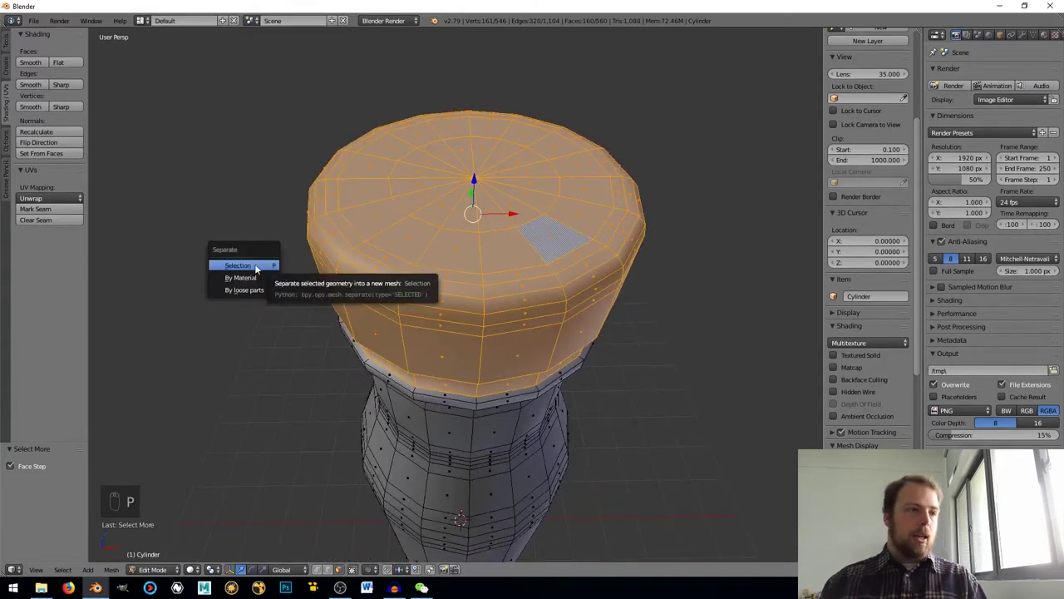
click(256, 268)
middle_drag(254, 264, 393, 259)
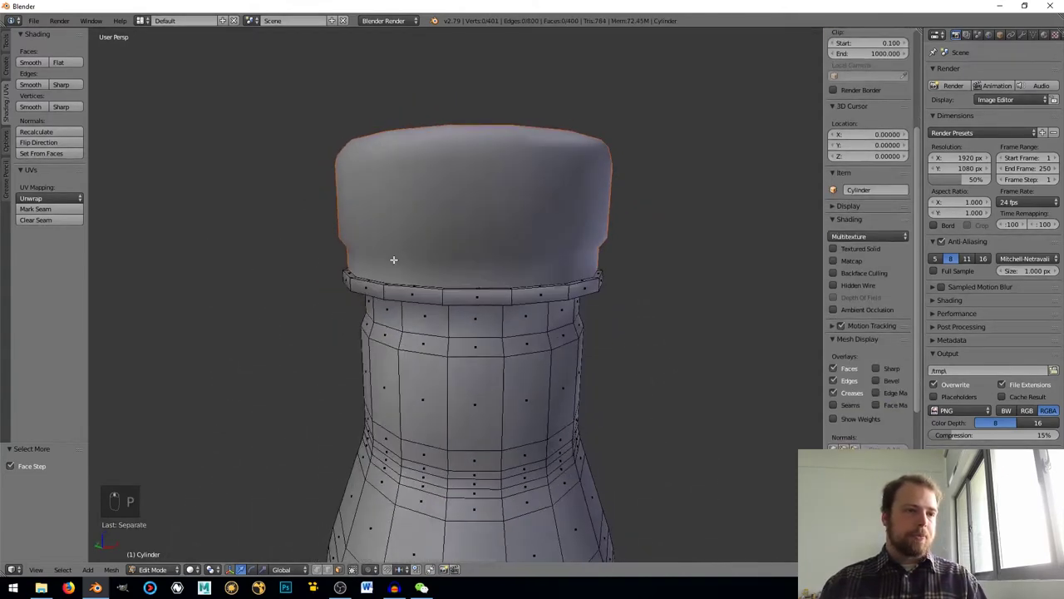
In Object Mode, move the separated cap object to another layer to hide it.
scroll(387, 278, down, 3)
key(Tab)
right_click(424, 291)
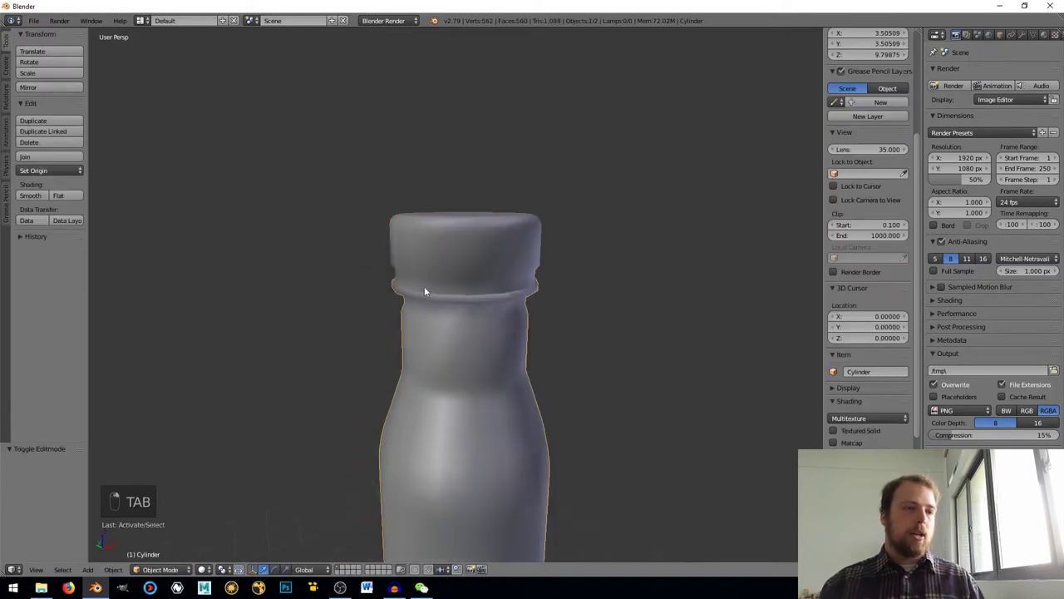
right_click(434, 256)
scroll(469, 374, down, 5)
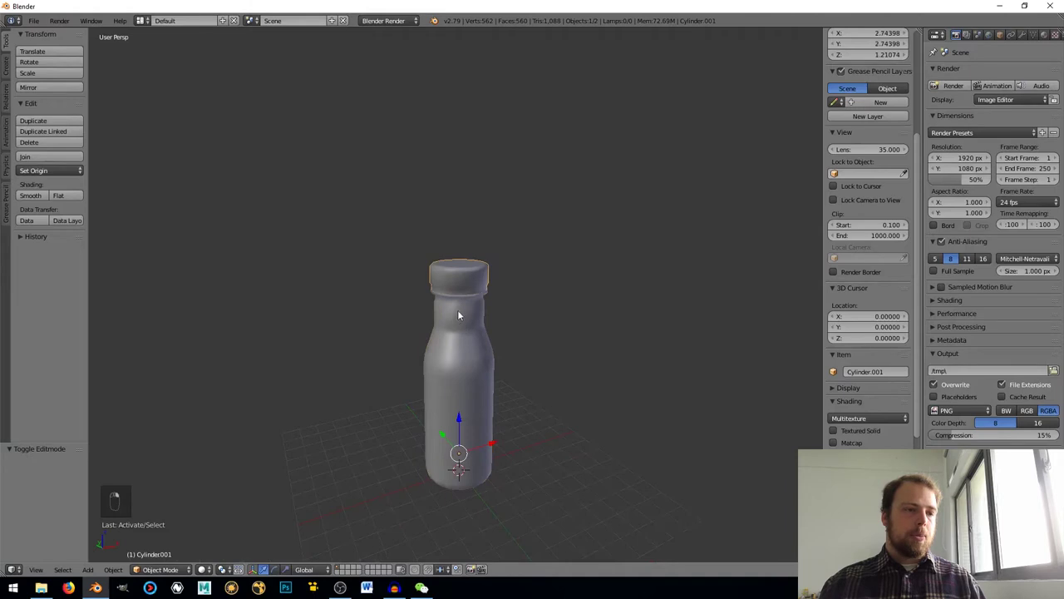
scroll(463, 278, up, 4)
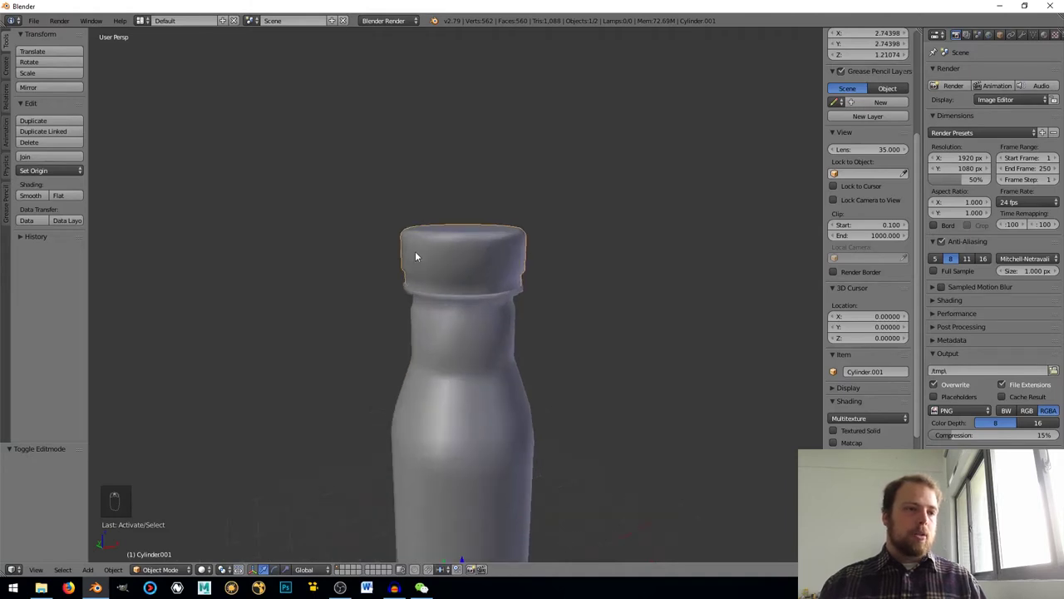
key(m)
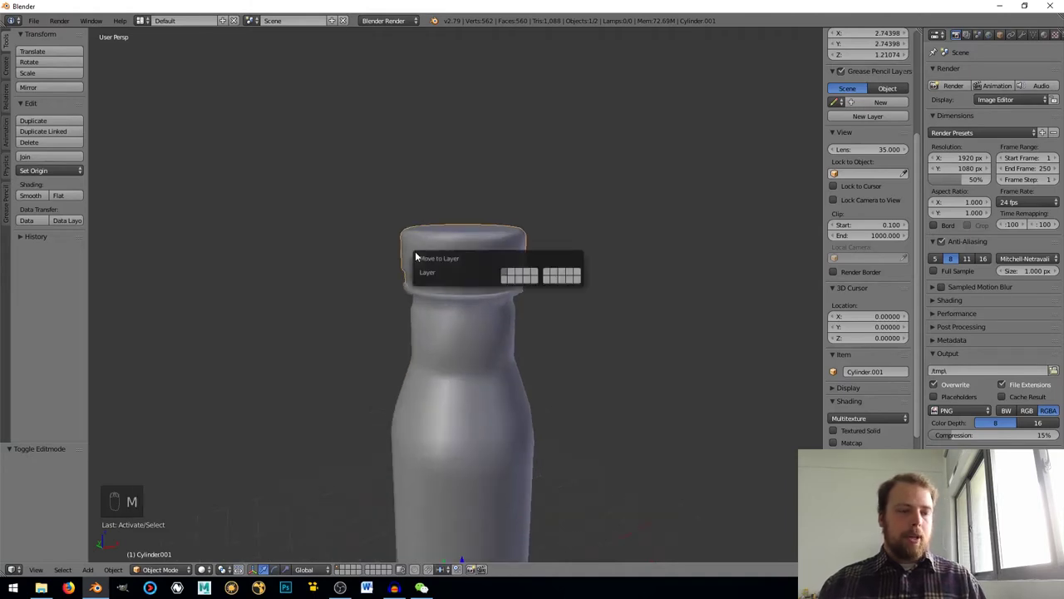
click(517, 273)
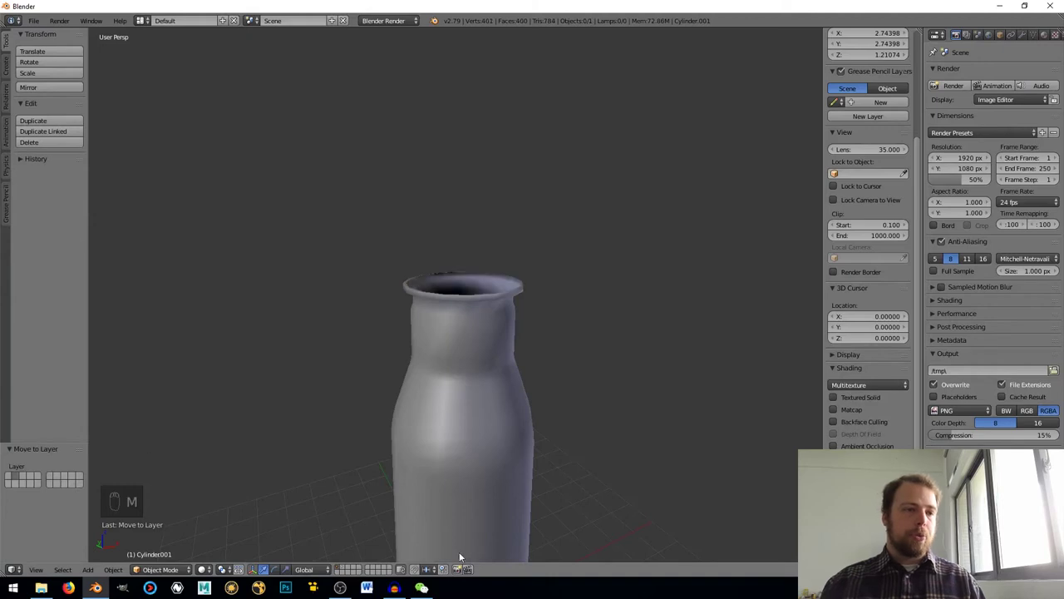
Select the bottle body and orbit to look down into its open neck.
middle_drag(493, 291, 483, 327)
right_click(485, 328)
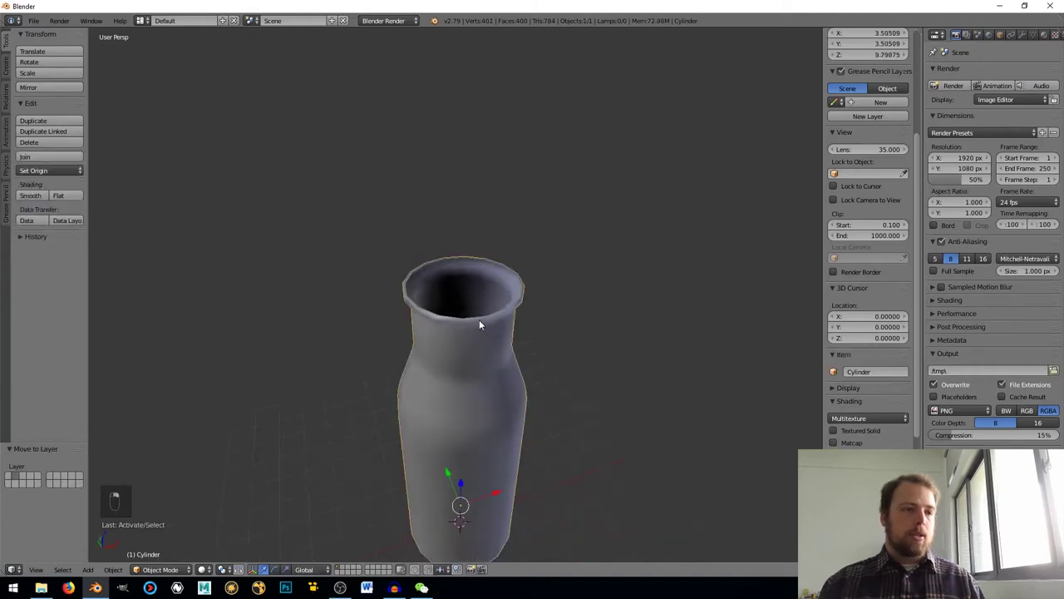
scroll(479, 324, up, 3)
middle_drag(399, 302, 387, 256)
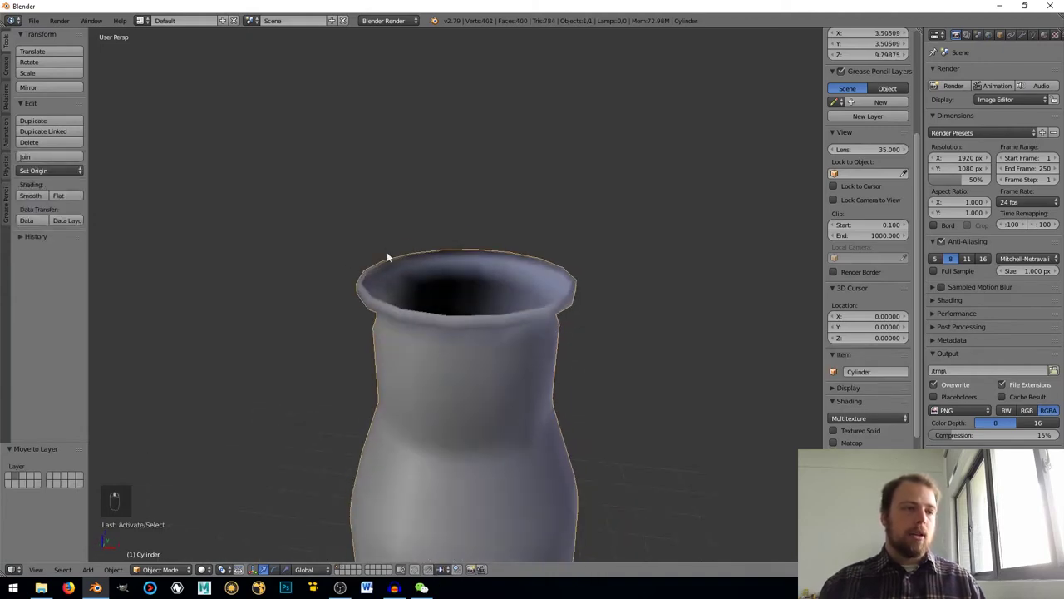
middle_drag(440, 330, 413, 312)
In Edit Mode, select the rim edge loop and scale it down to 0.882.
key(Tab)
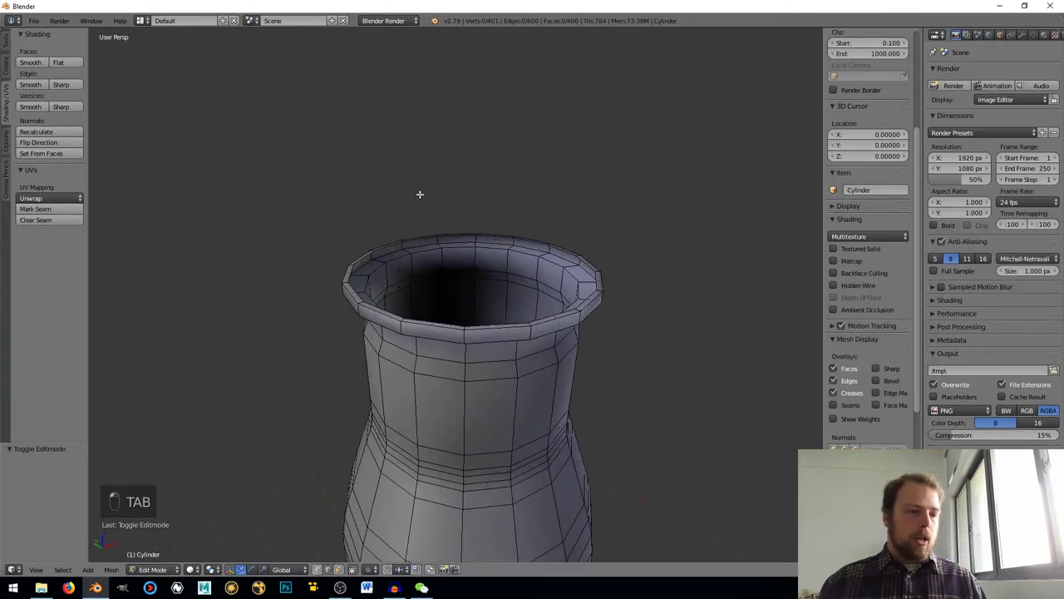
middle_drag(418, 195, 356, 359)
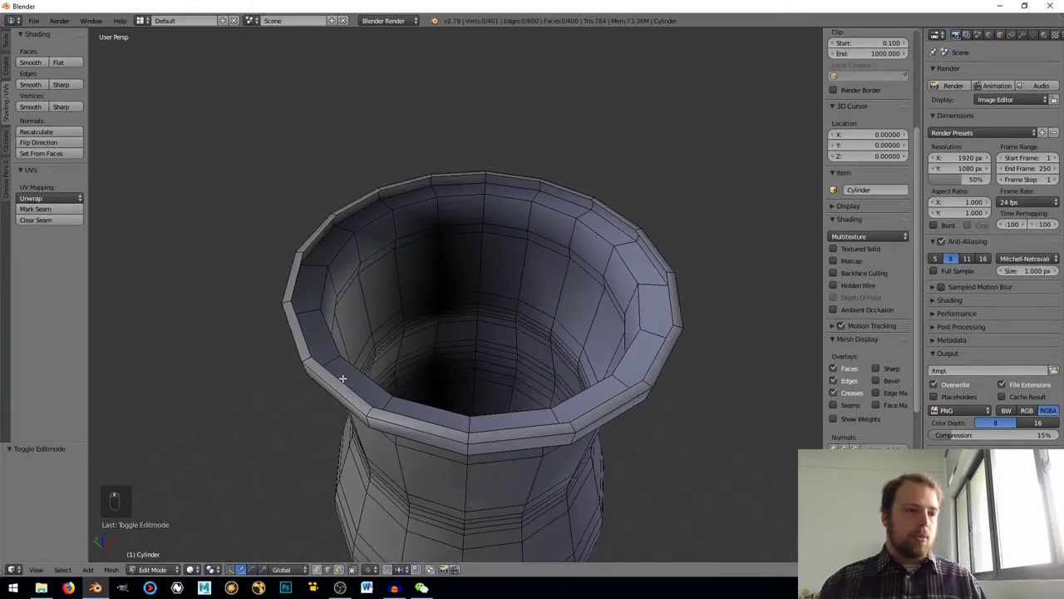
alt+right_click(342, 378)
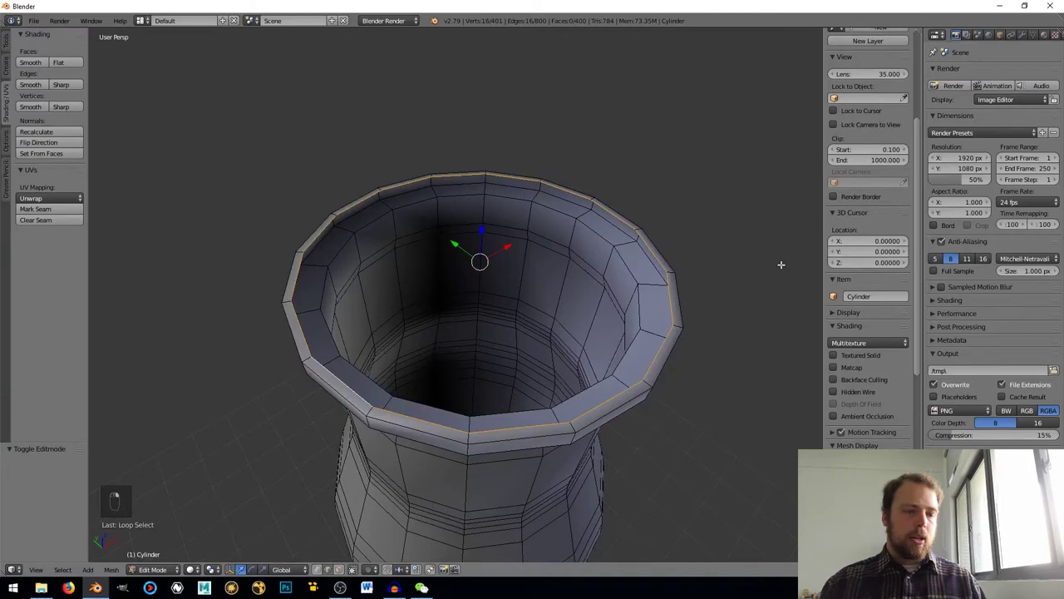
key(s)
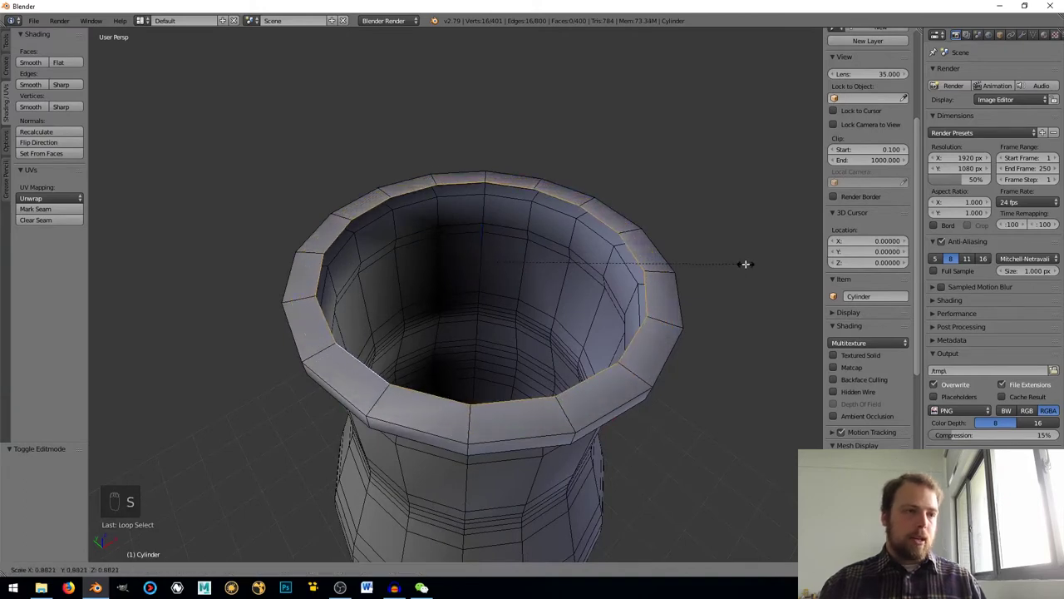
click(745, 264)
scroll(723, 275, down, 4)
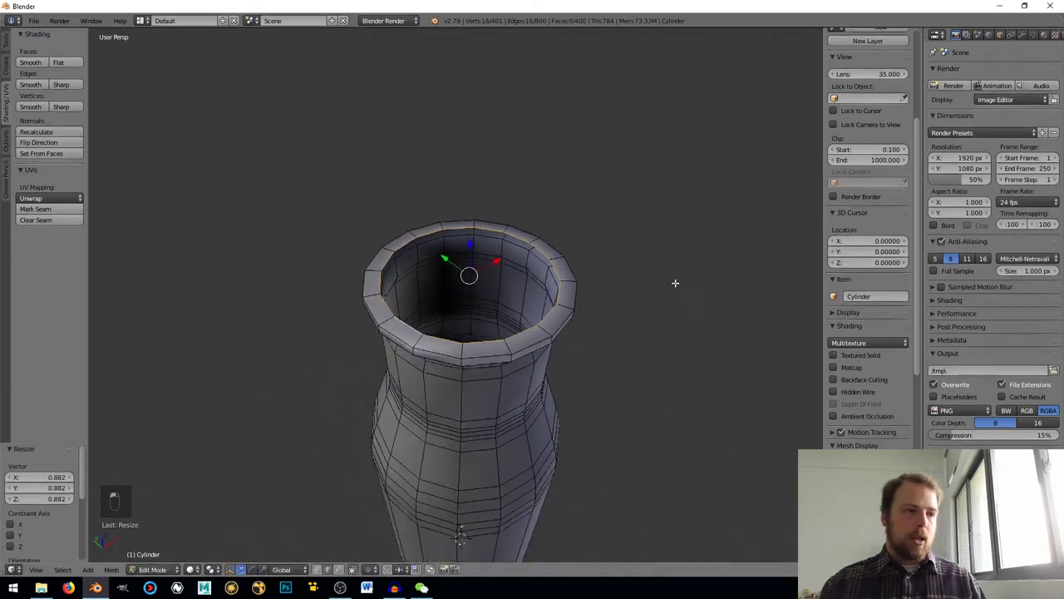
middle_drag(675, 282, 676, 249)
Extrude the rim loop 0.673 straight up along Z to form the spout, then leave Edit Mode.
key(e)
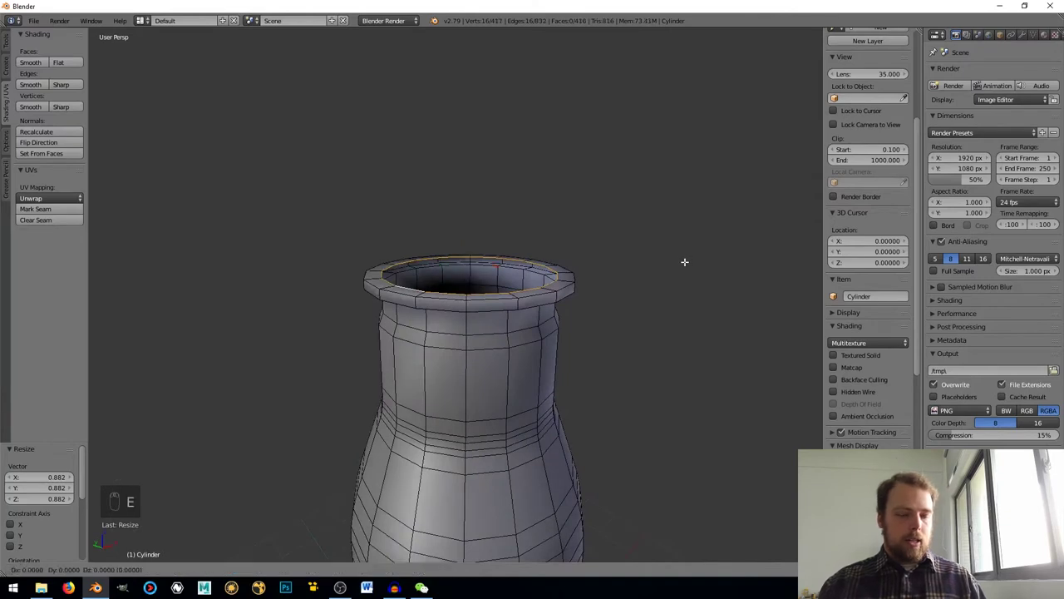
key(z)
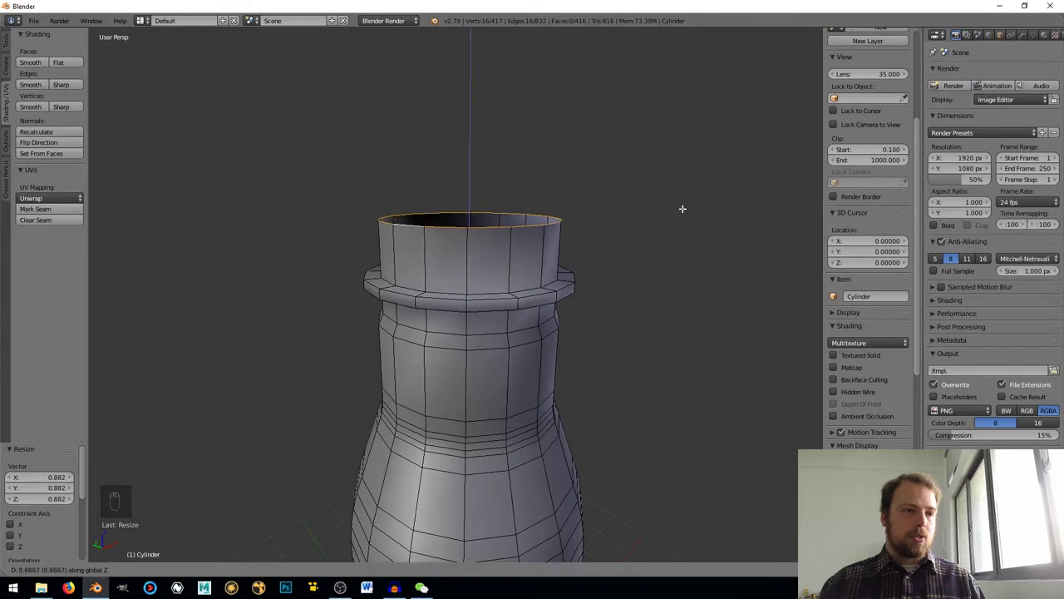
click(683, 209)
middle_drag(674, 211, 532, 250)
scroll(641, 257, up, 2)
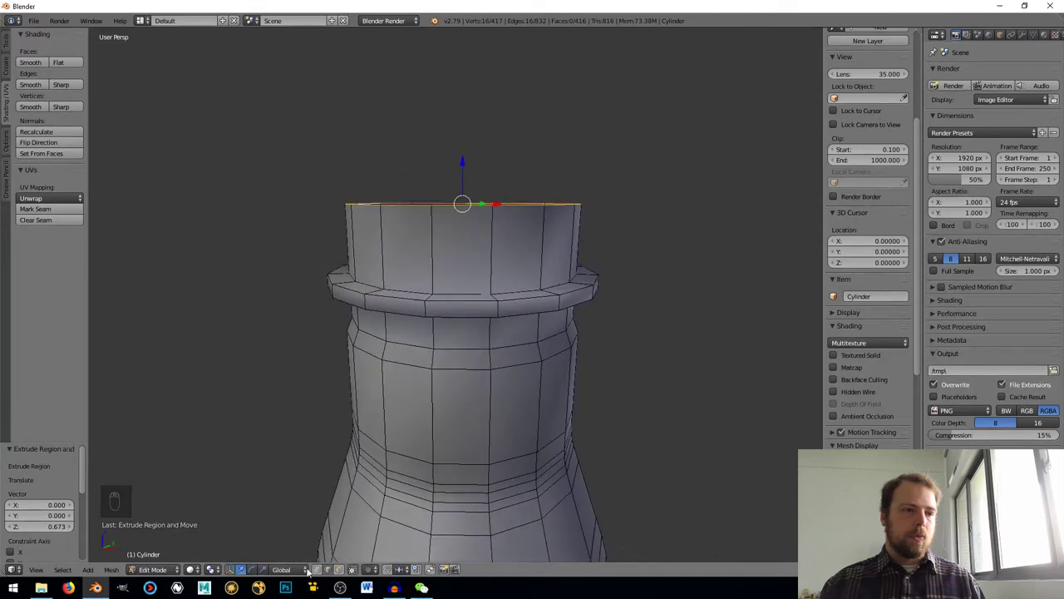
key(Tab)
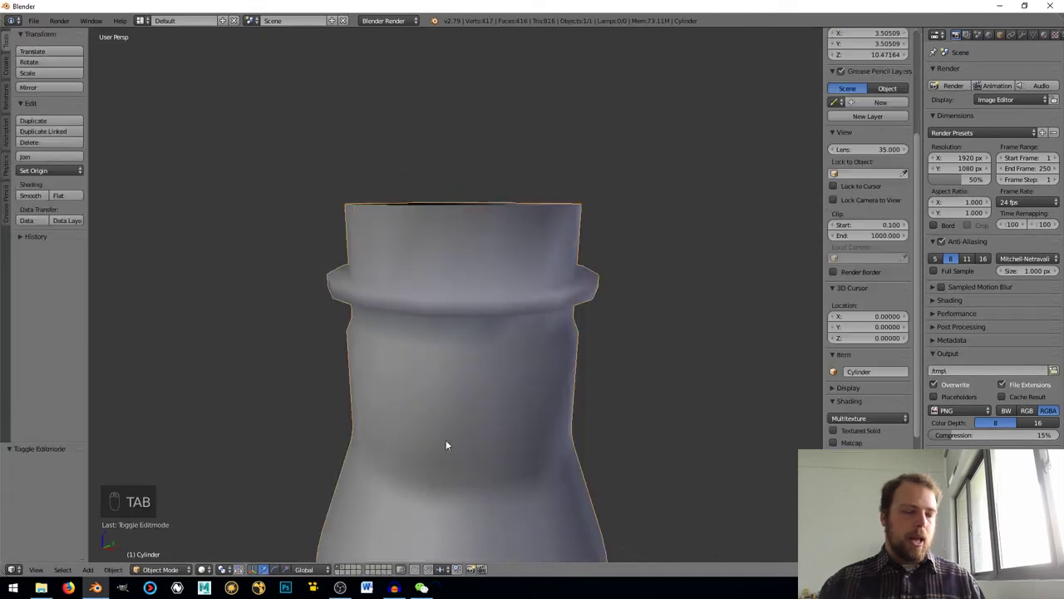
Show the cap's layer again and view the front reference in orthographic wireframe.
shift+click(347, 570)
middle_drag(351, 366, 452, 347)
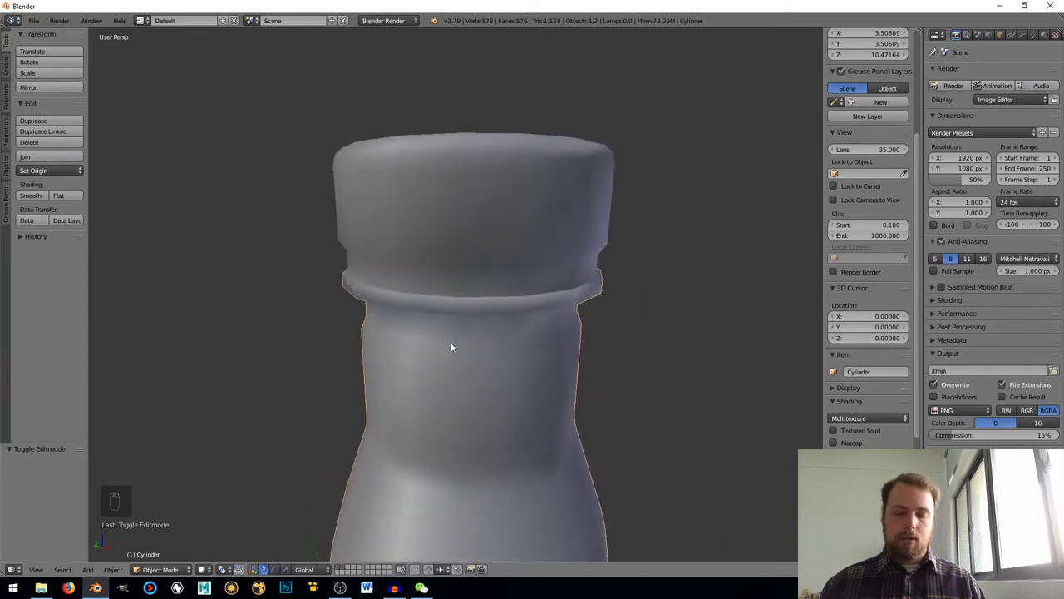
key(KP_1)
key(KP_5)
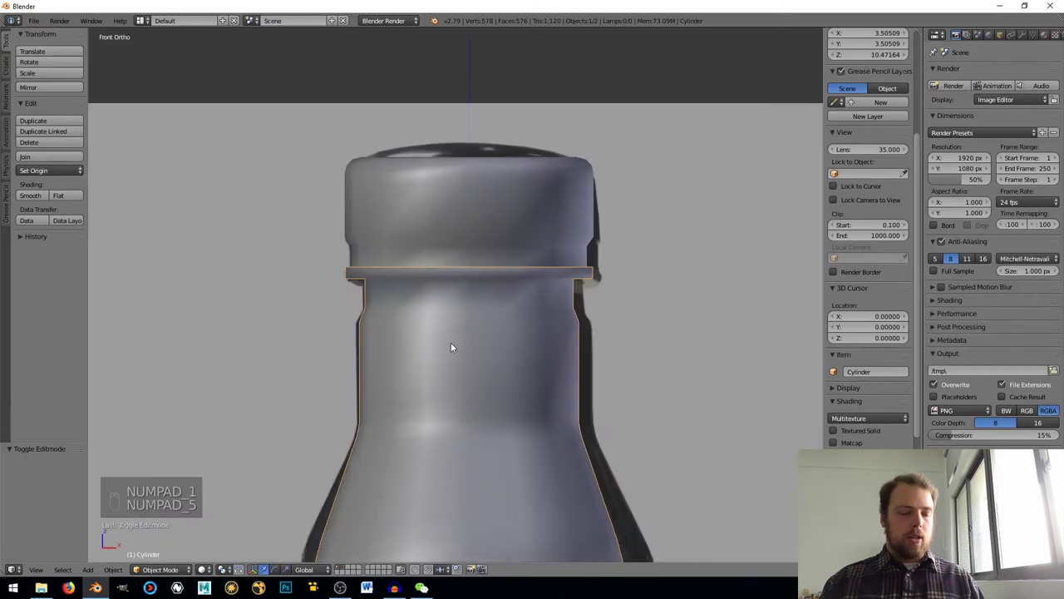
key(z)
scroll(452, 347, up, 5)
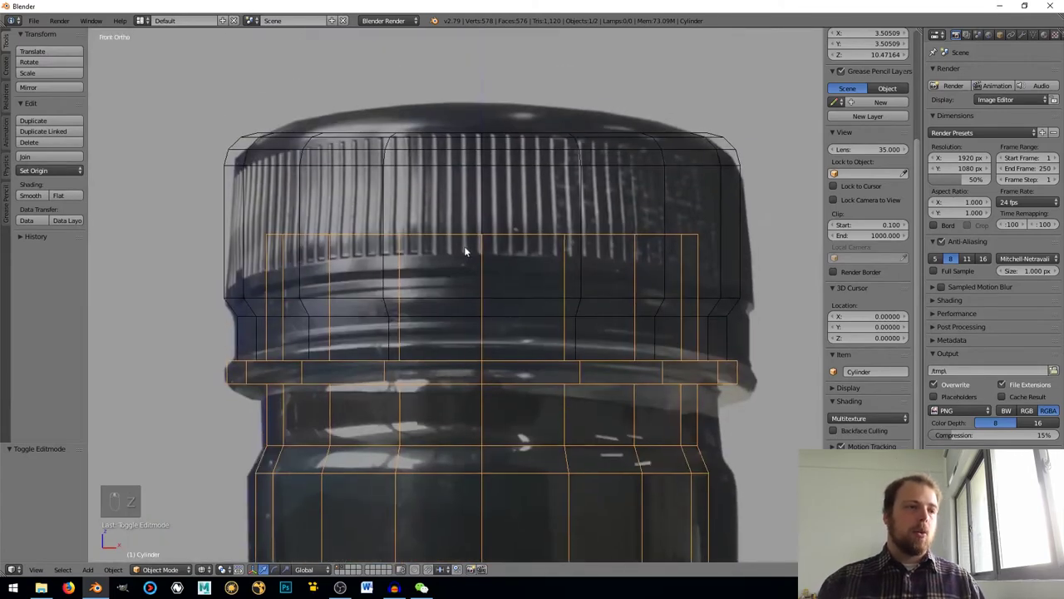
Raise the bottle body's top spout edge loop 0.280 along Z to fit the reference.
right_click(355, 359)
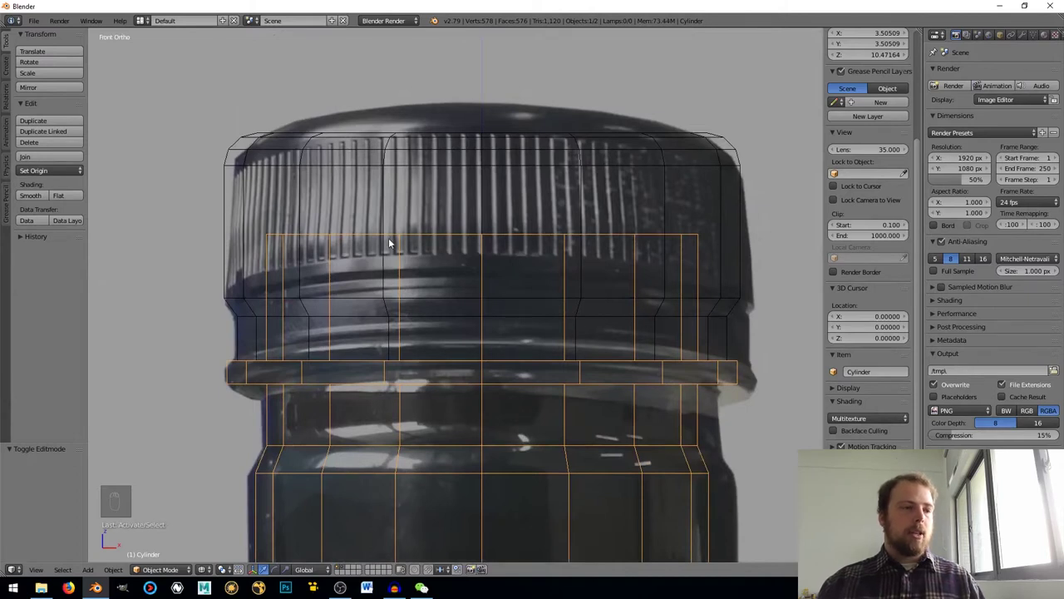
key(Tab)
key(g)
key(z)
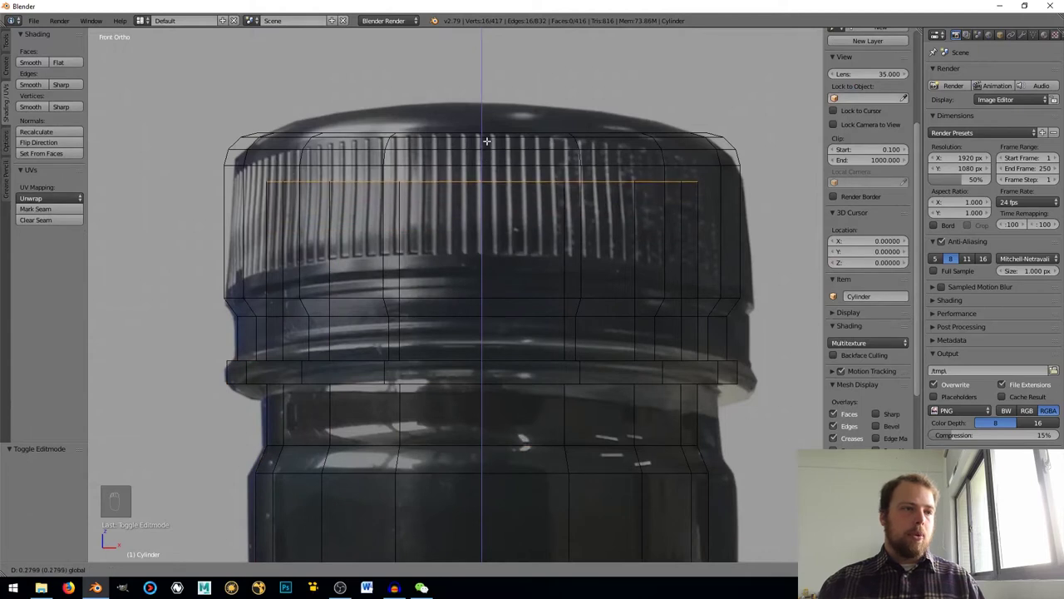
click(487, 141)
Return to perspective solid view and look down on the whole bottle.
scroll(475, 173, down, 5)
scroll(478, 171, up, 4)
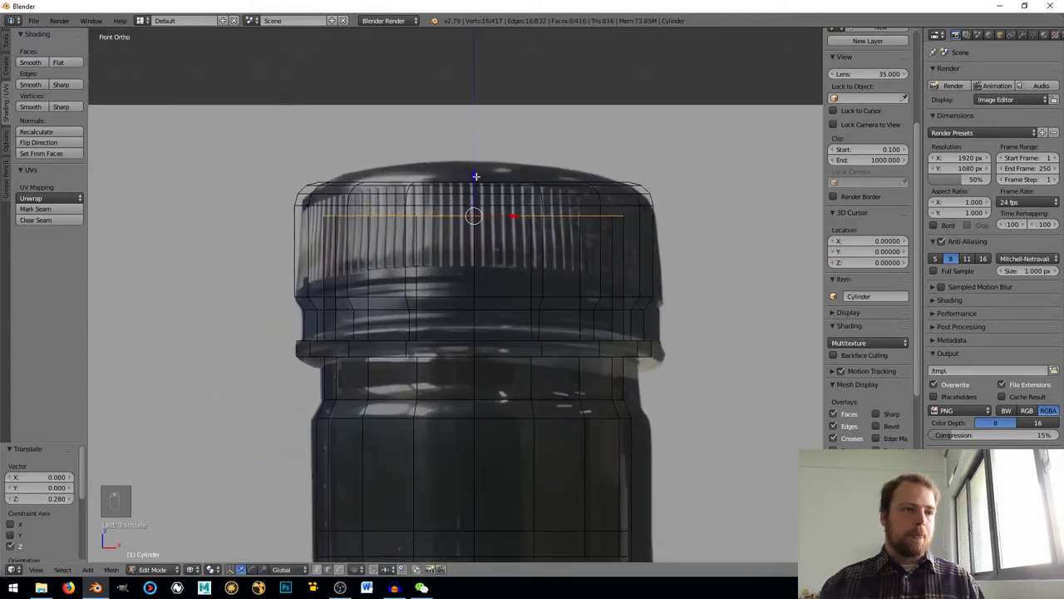
key(KP_5)
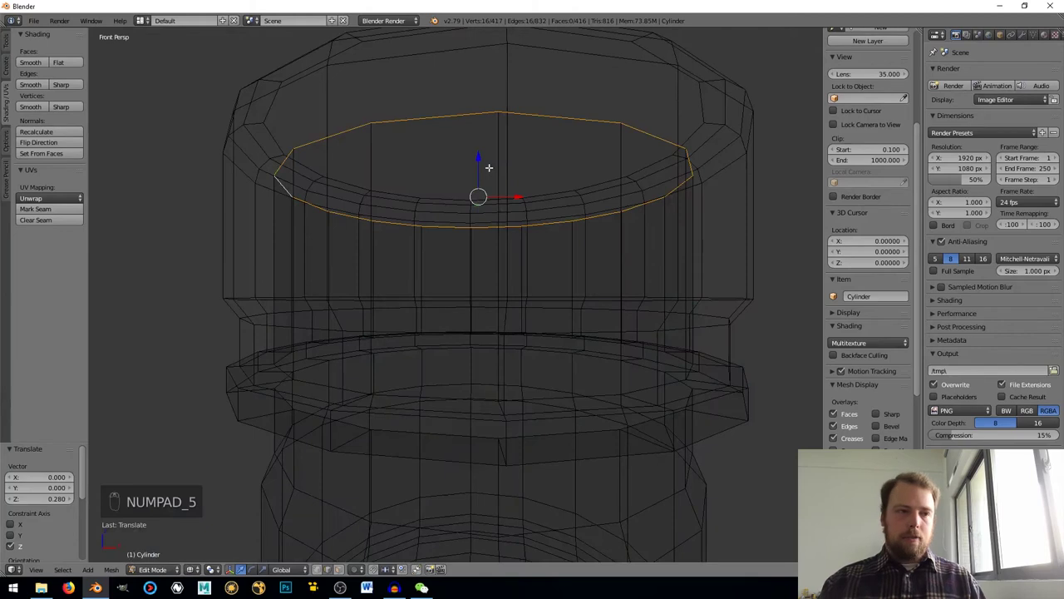
key(z)
scroll(489, 182, down, 5)
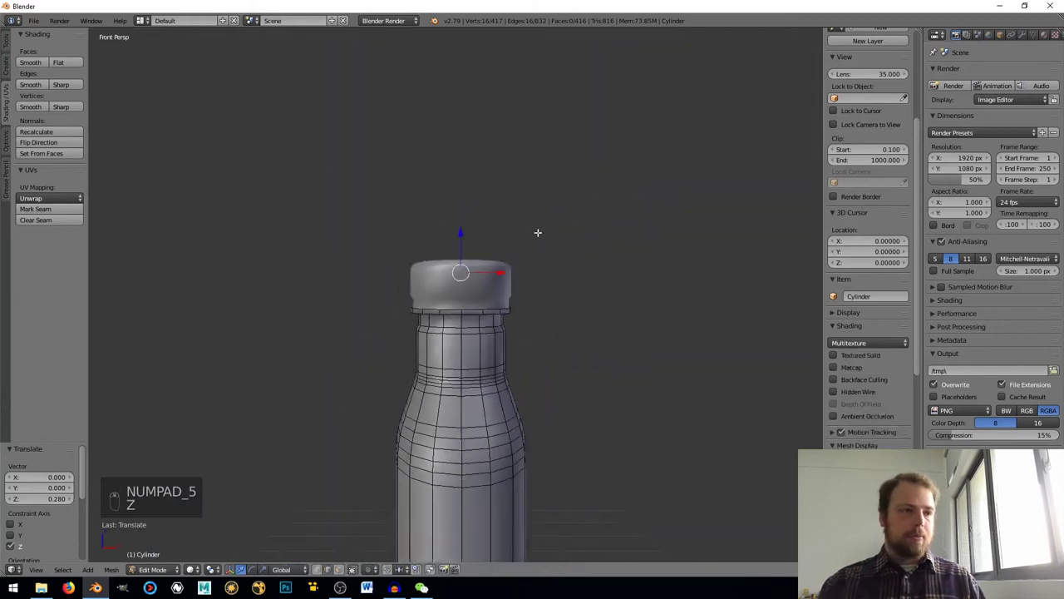
middle_drag(537, 230, 577, 278)
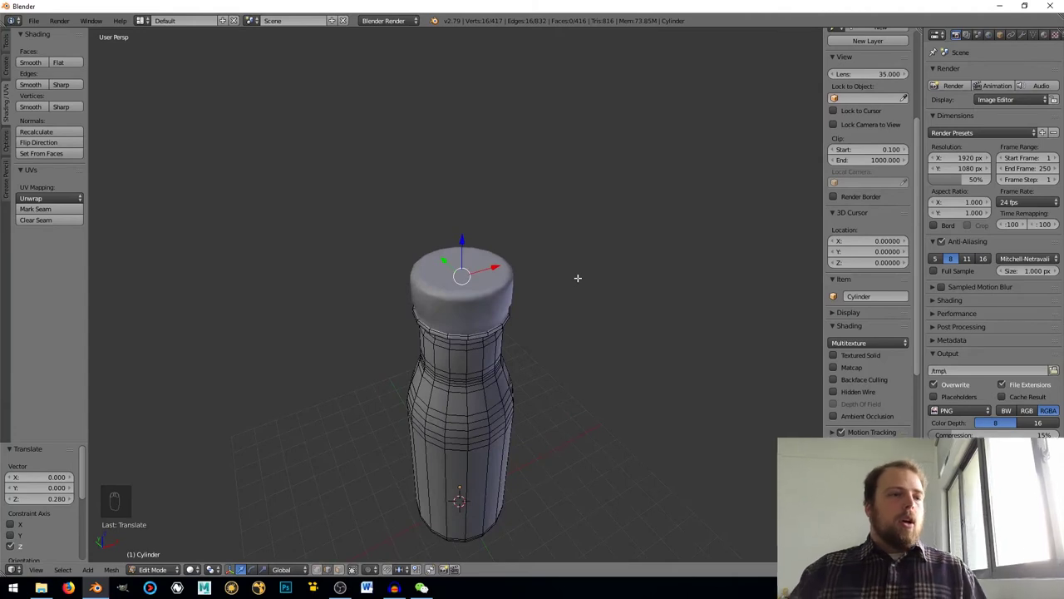